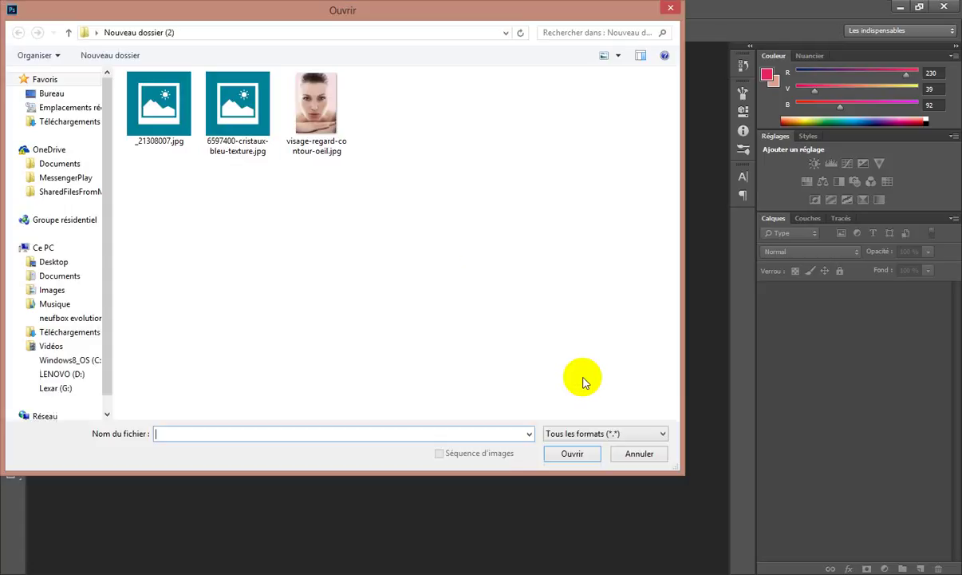
Open visage-regard-contour-oeil.jpg and duplicate its background layer.
{"action": "left_click", "coordinate": [317, 103]}
{"action": "left_click", "coordinate": [581, 454]}
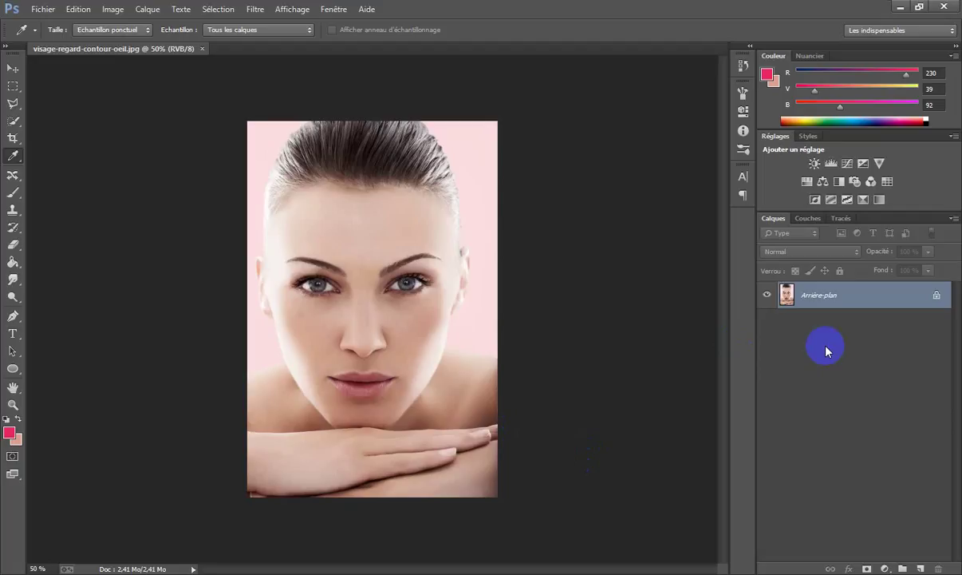
{"action": "key", "text": "ctrl+plus"}
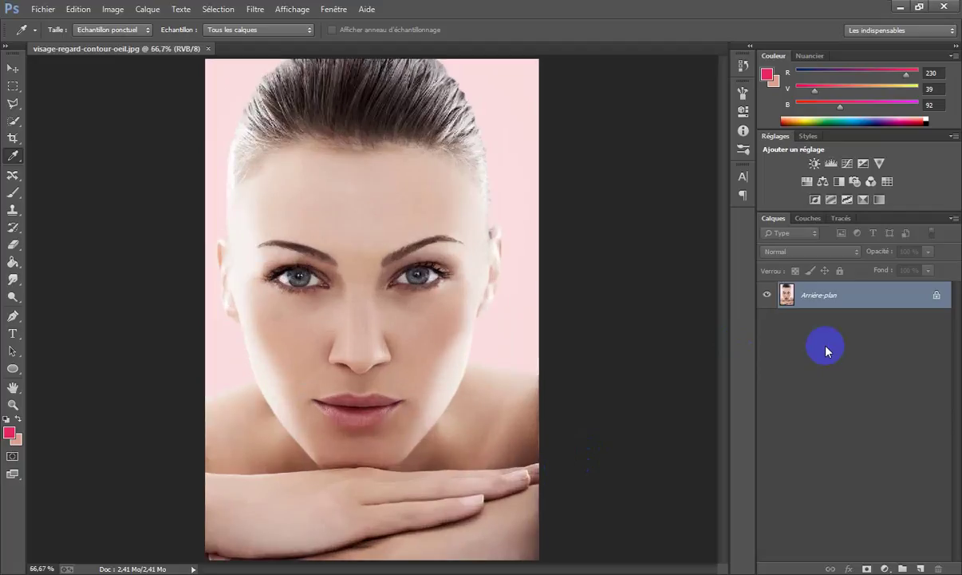
{"action": "key", "text": "ctrl+j"}
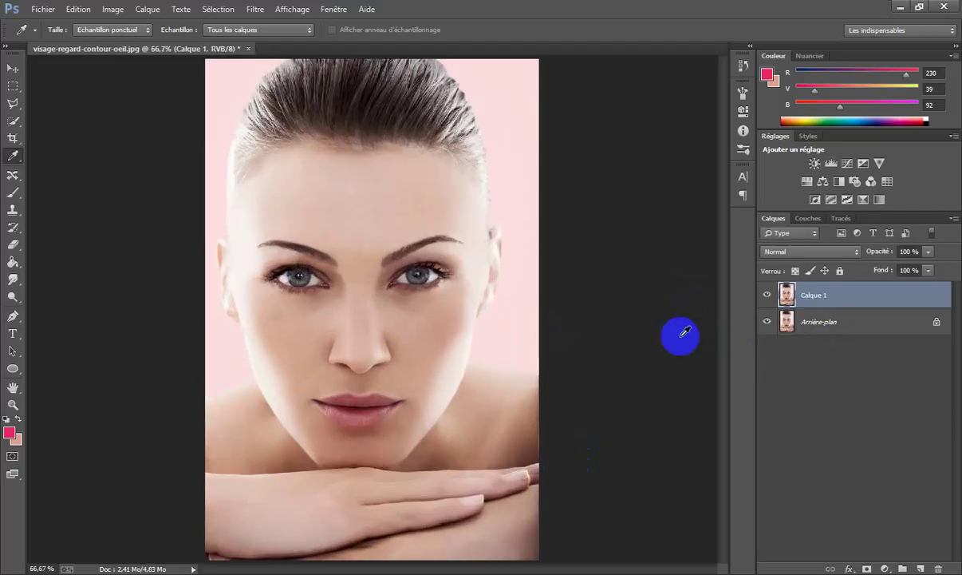
Select the iris of the eye on the photo's left side by outlining it with the Polygonal Lasso.
{"action": "key", "text": "ctrl+plus"}
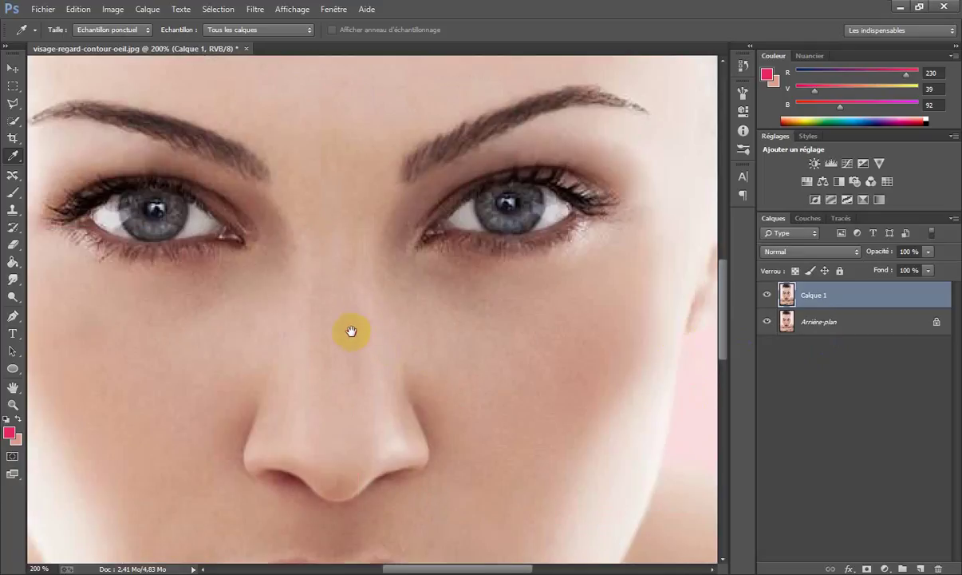
{"action": "left_click_drag", "start_coordinate": [348, 327], "coordinate": [421, 369]}
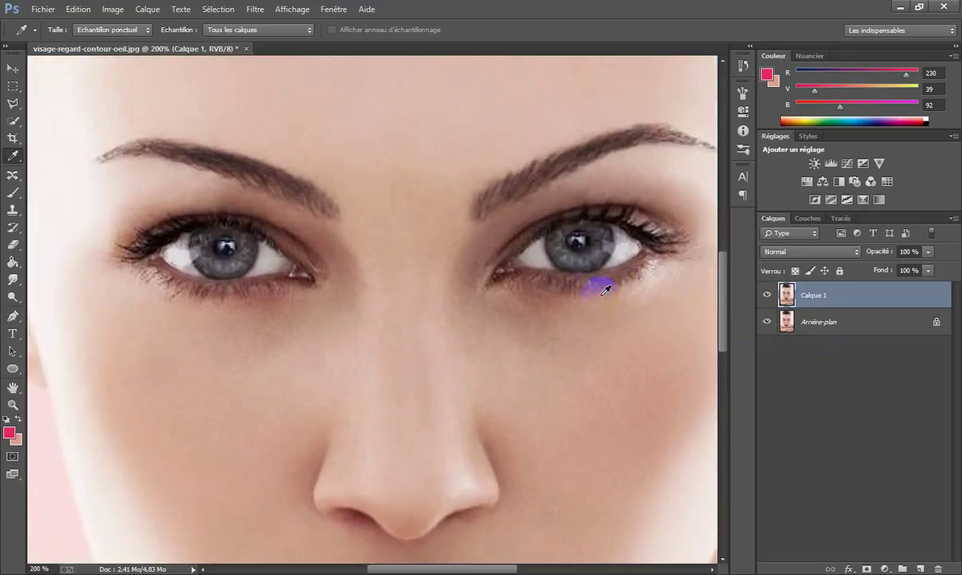
{"action": "left_click", "coordinate": [14, 104]}
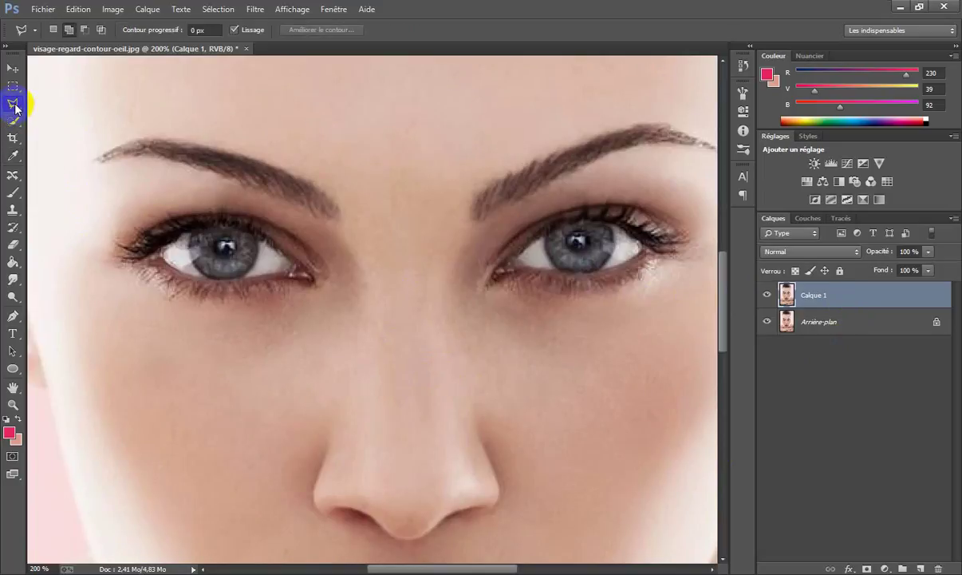
{"action": "left_click_drag", "start_coordinate": [230, 268], "coordinate": [200, 239]}
{"action": "left_click_drag", "start_coordinate": [12, 104], "coordinate": [63, 115]}
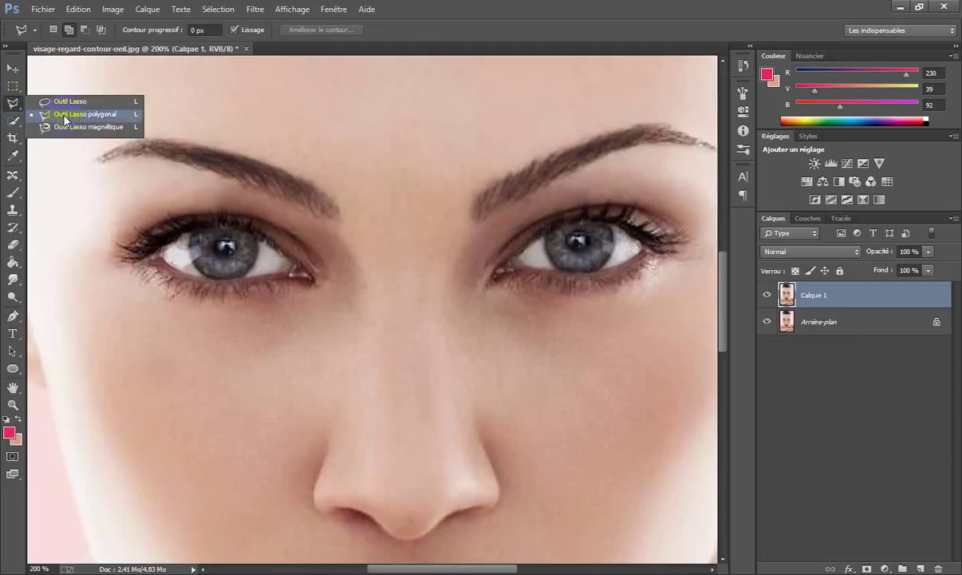
{"action": "left_click", "coordinate": [196, 243]}
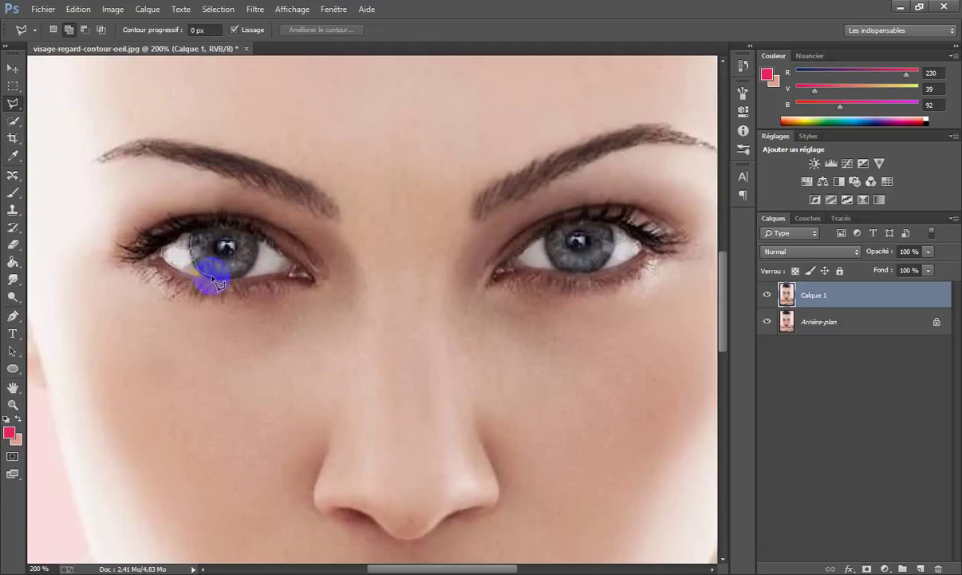
{"action": "left_click", "coordinate": [223, 279]}
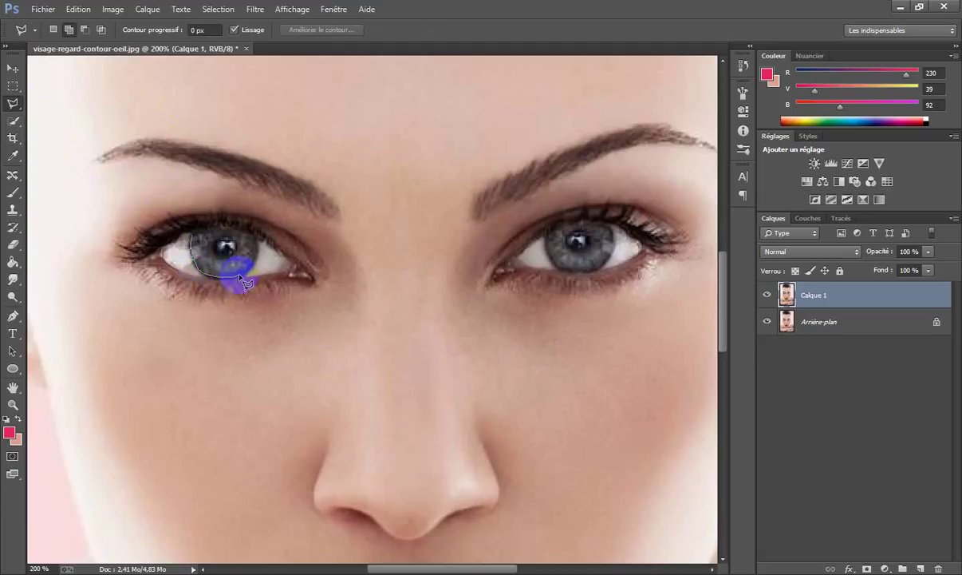
{"action": "left_click", "coordinate": [242, 274]}
{"action": "left_click", "coordinate": [248, 265]}
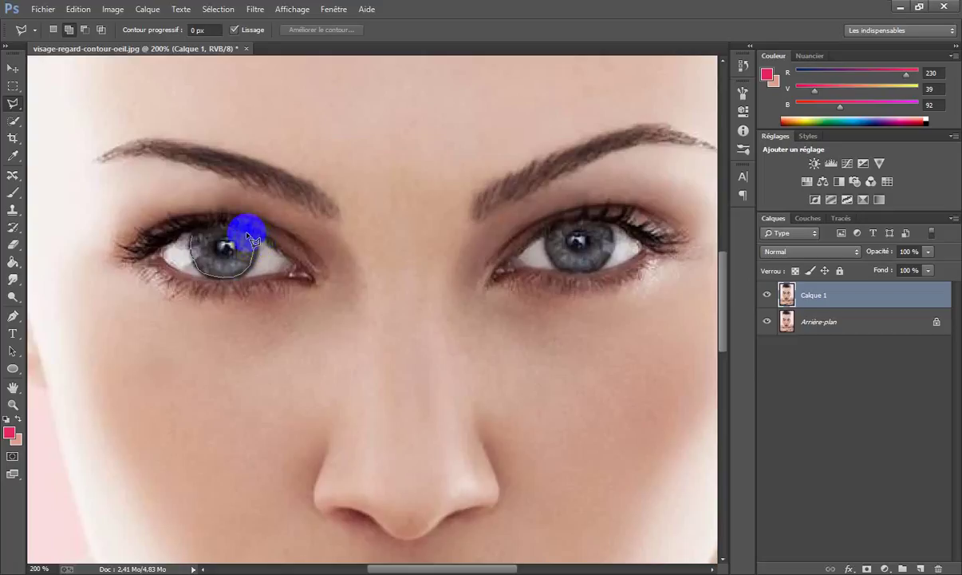
{"action": "left_click", "coordinate": [231, 232]}
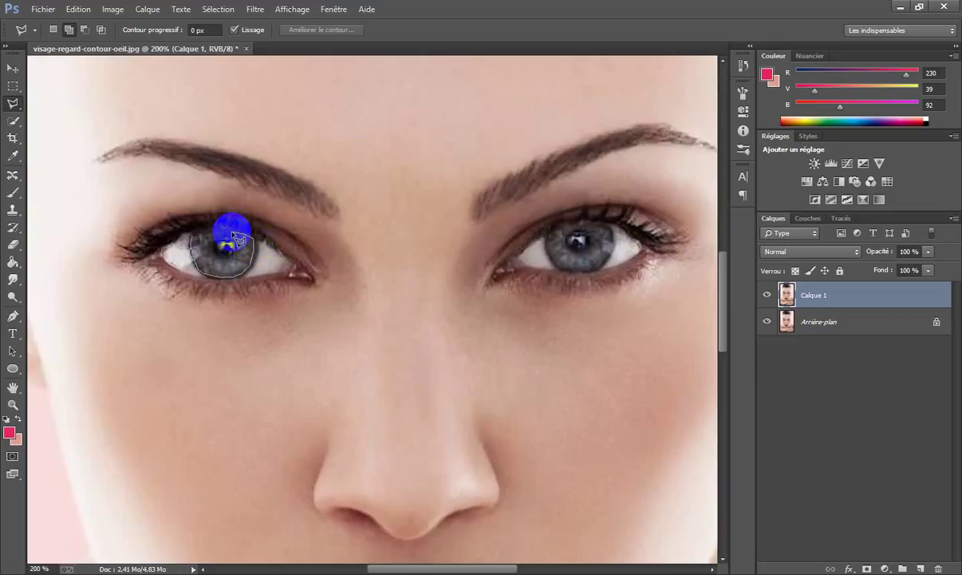
{"action": "left_click", "coordinate": [194, 239]}
{"action": "left_click", "coordinate": [194, 239]}
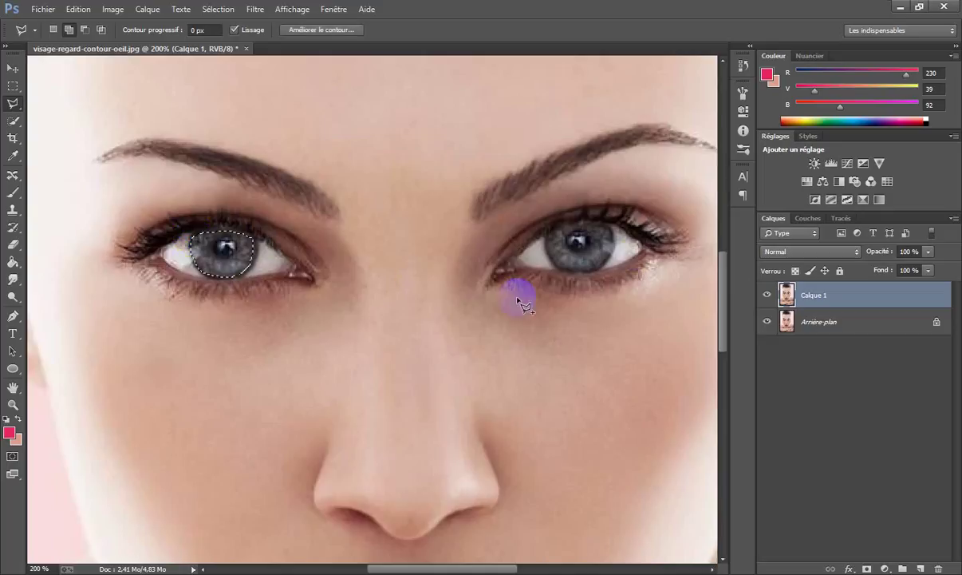
Add the iris of the eye on the photo's right side to the selection with the Polygonal Lasso.
{"action": "left_click", "coordinate": [553, 251]}
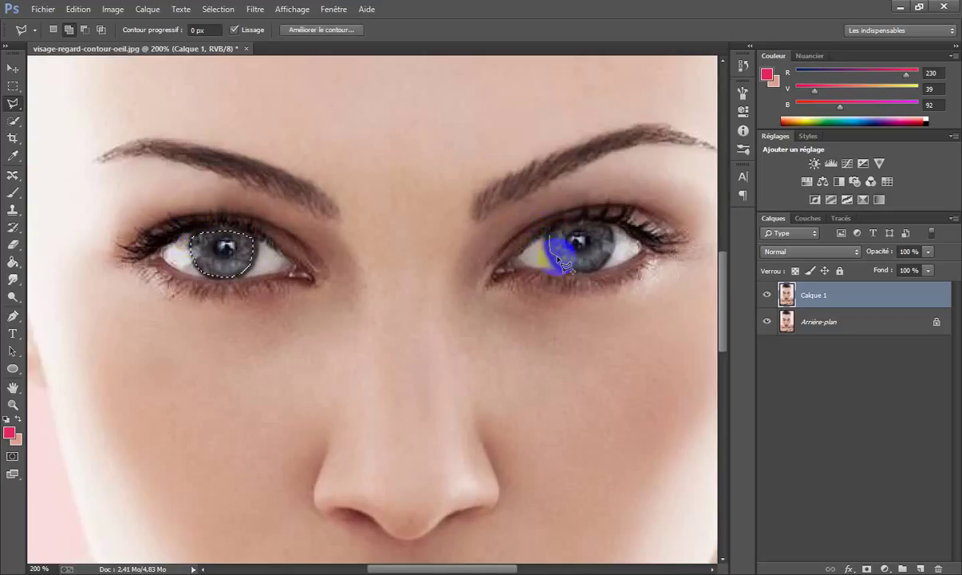
{"action": "left_click", "coordinate": [565, 266]}
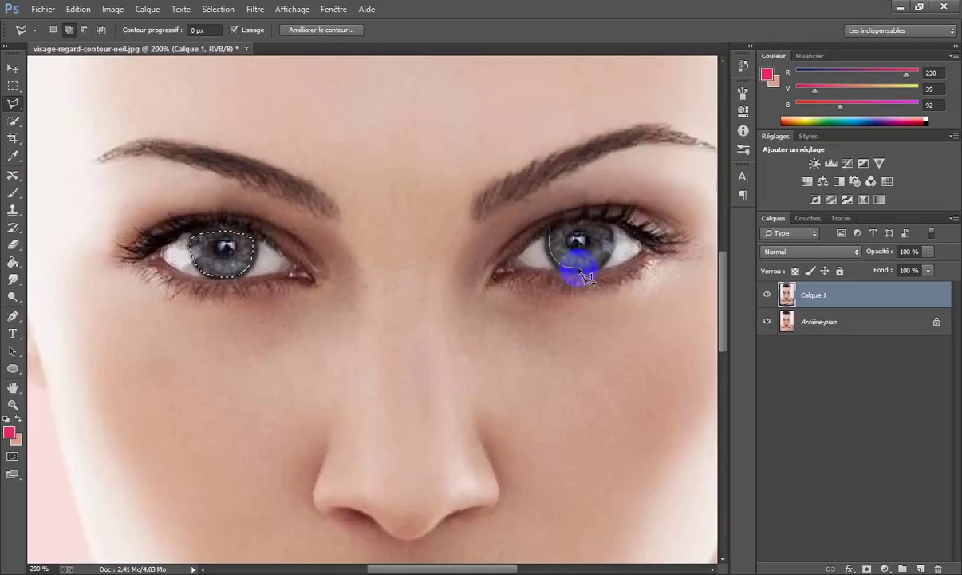
{"action": "left_click", "coordinate": [582, 272]}
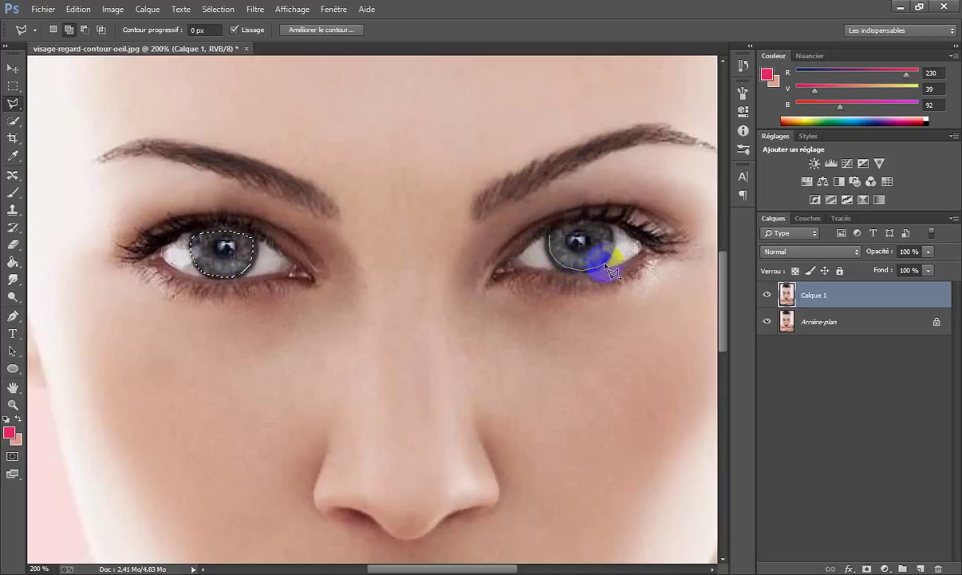
{"action": "left_click", "coordinate": [609, 256]}
{"action": "left_click", "coordinate": [611, 237]}
{"action": "left_click", "coordinate": [612, 231]}
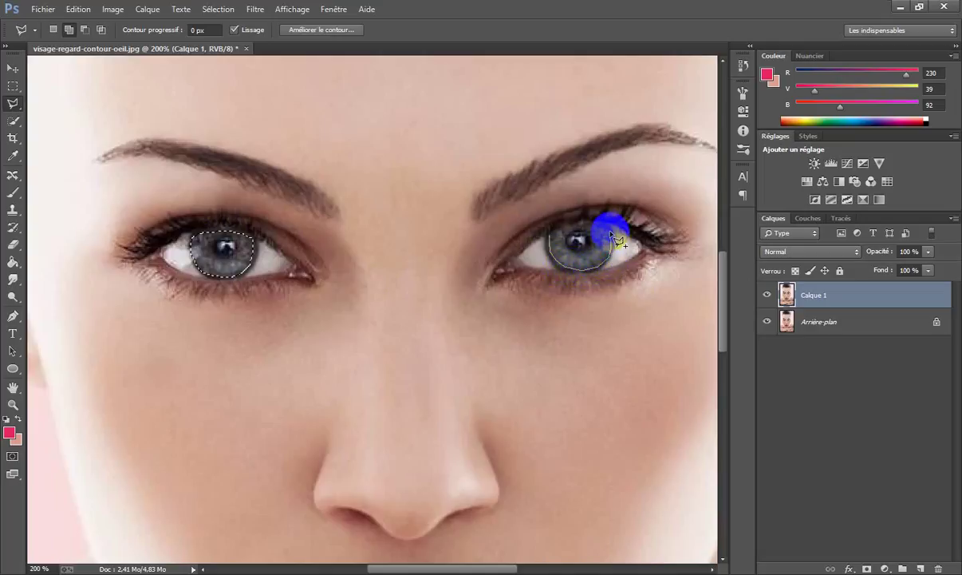
{"action": "left_click", "coordinate": [604, 224]}
{"action": "left_click", "coordinate": [566, 217]}
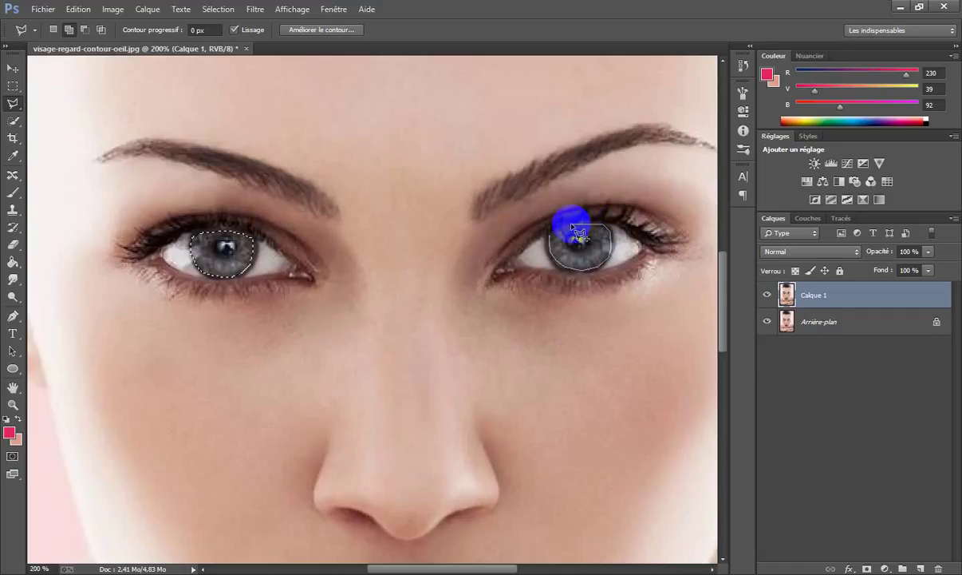
{"action": "left_click", "coordinate": [555, 215]}
{"action": "left_click", "coordinate": [551, 222]}
{"action": "left_click", "coordinate": [550, 233]}
{"action": "left_click", "coordinate": [556, 242]}
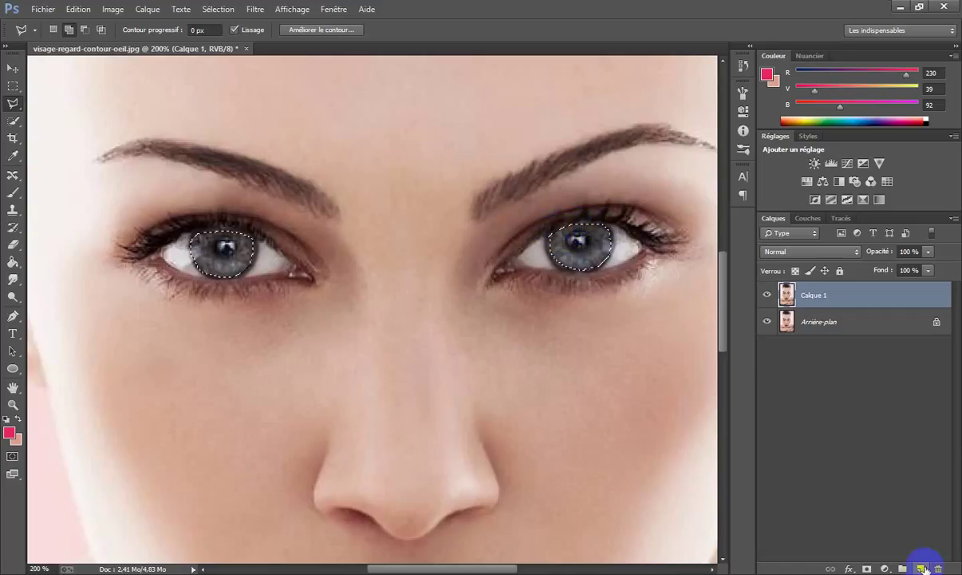
Create a new empty layer above Calque 1 and set the foreground colour to blue 1b83f8.
{"action": "left_click", "coordinate": [920, 569]}
{"action": "left_click", "coordinate": [11, 424]}
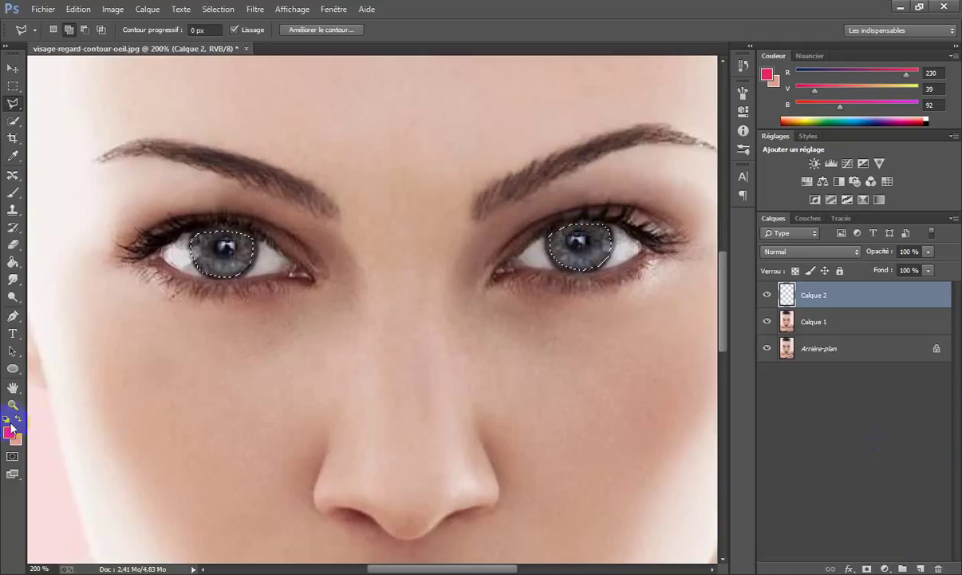
{"action": "left_click", "coordinate": [11, 434]}
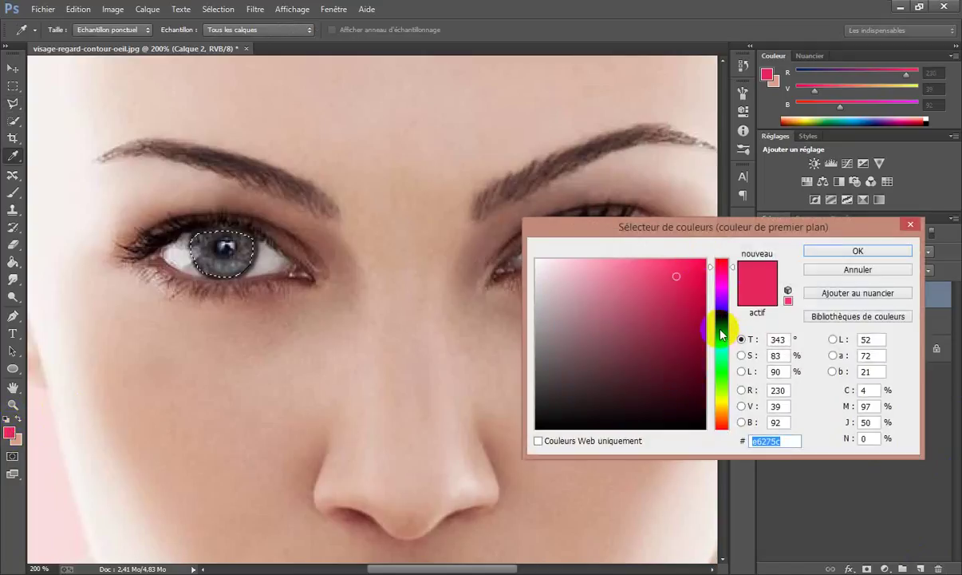
{"action": "left_click", "coordinate": [721, 331]}
{"action": "left_click", "coordinate": [687, 263]}
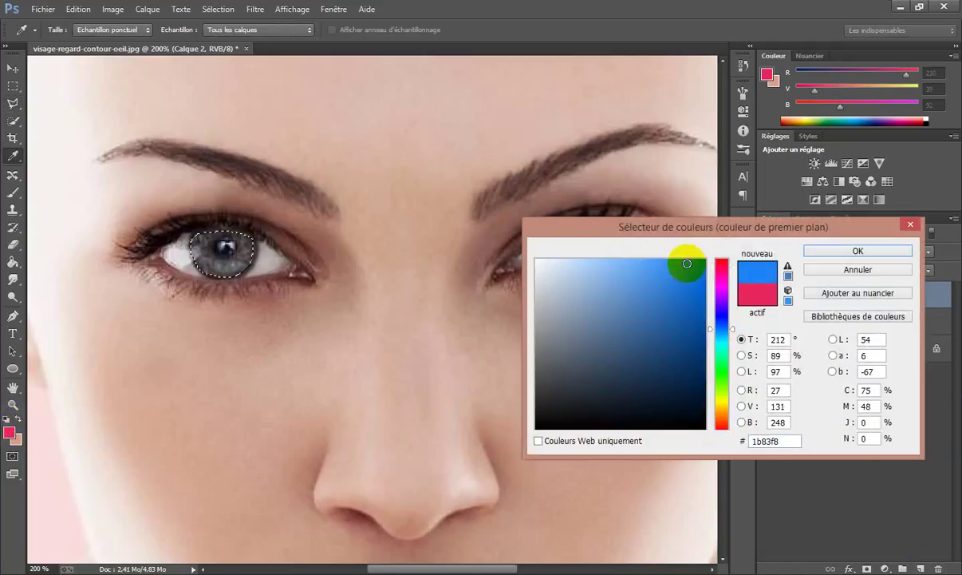
{"action": "left_click", "coordinate": [860, 252]}
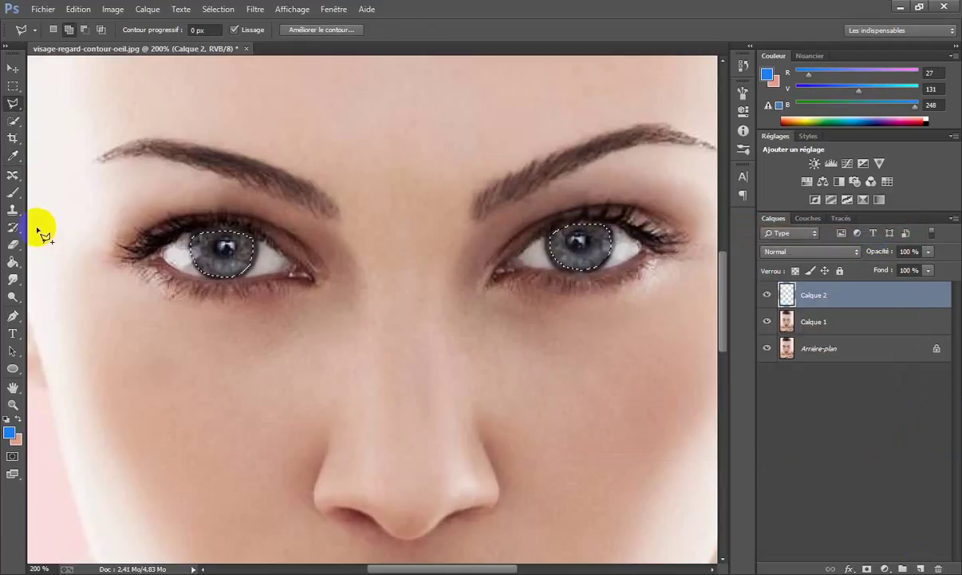
Fill the two selected irises with the blue foreground colour on Calque 2 and deselect them.
{"action": "left_click", "coordinate": [12, 262]}
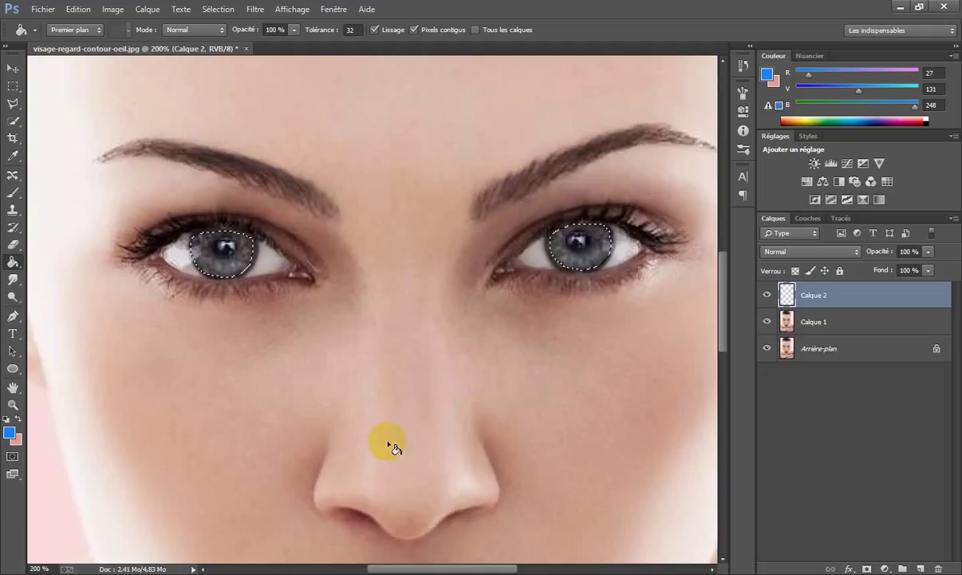
{"action": "left_click", "coordinate": [551, 227]}
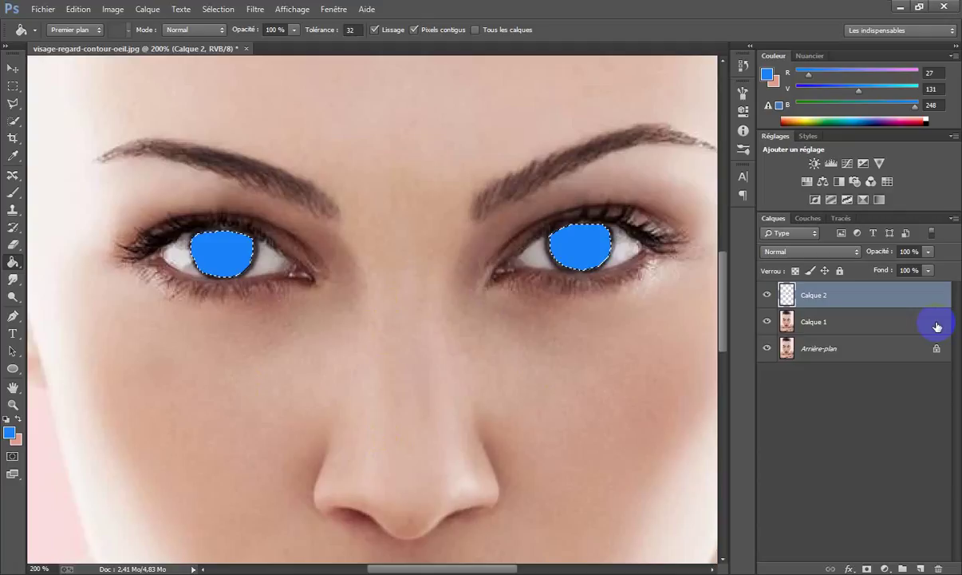
{"action": "key", "text": "ctrl+d"}
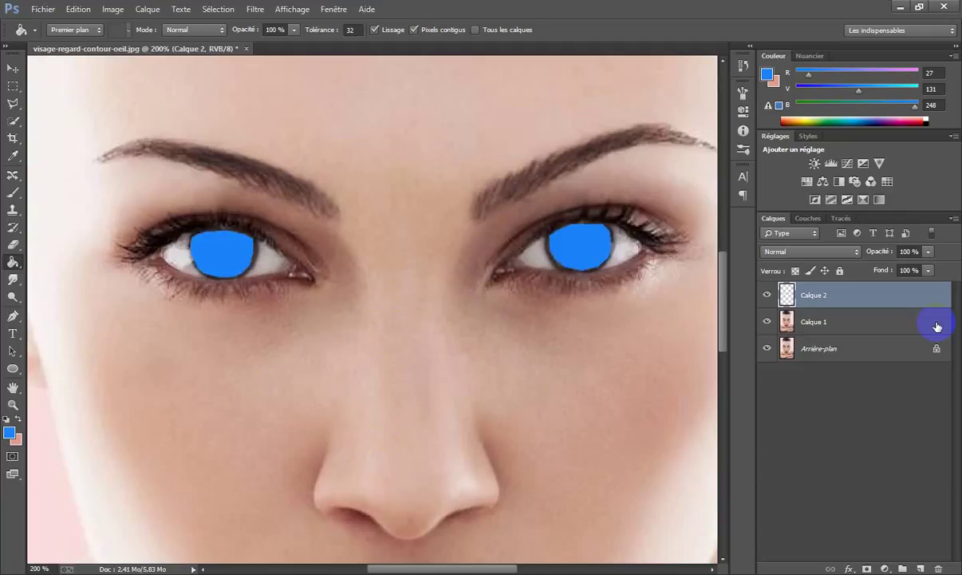
Set Calque 2's blend mode to Incrustation and inspect its blue fill with the two photo layers temporarily hidden.
{"action": "left_click", "coordinate": [854, 252]}
{"action": "left_click", "coordinate": [799, 168]}
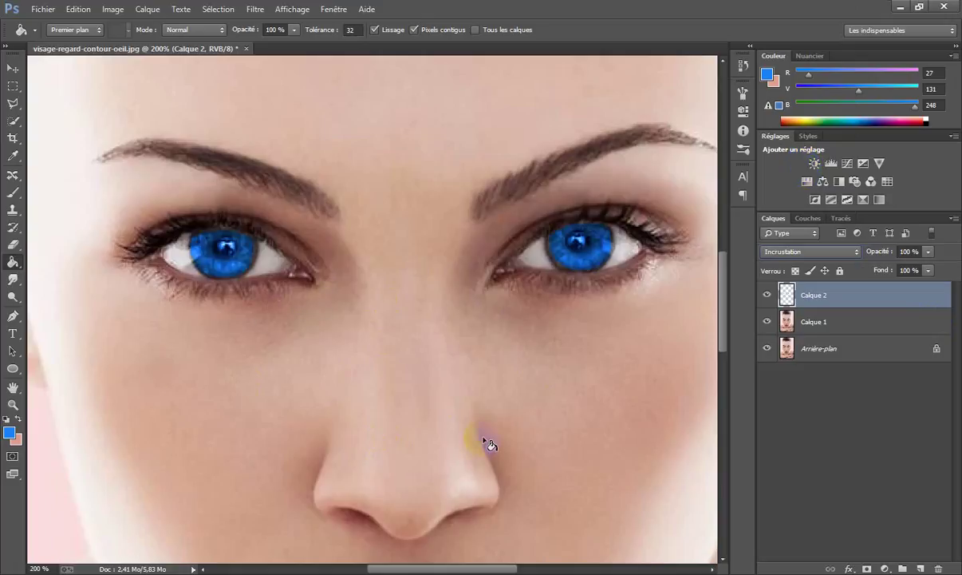
{"action": "left_click", "coordinate": [766, 349]}
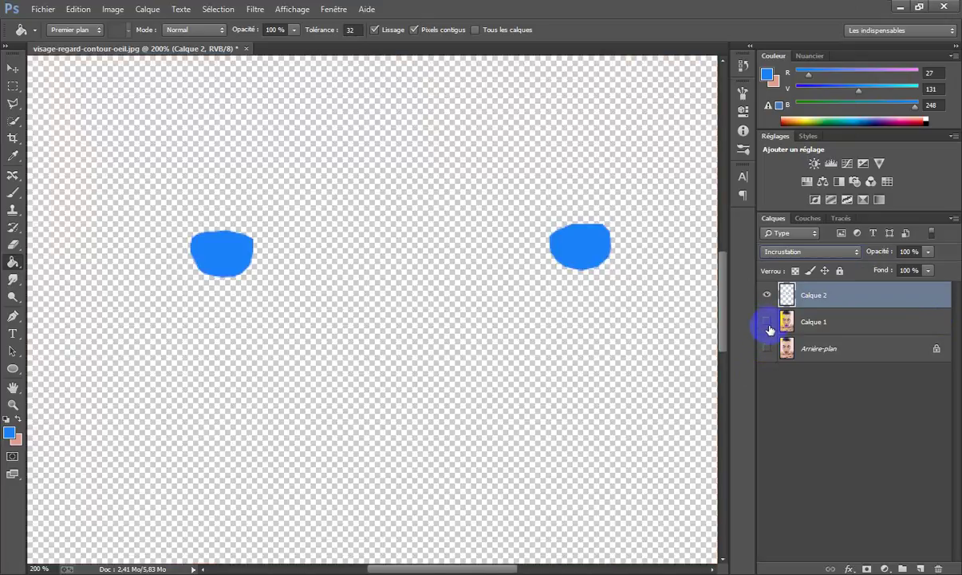
{"action": "left_click", "coordinate": [767, 321]}
{"action": "left_click", "coordinate": [767, 348]}
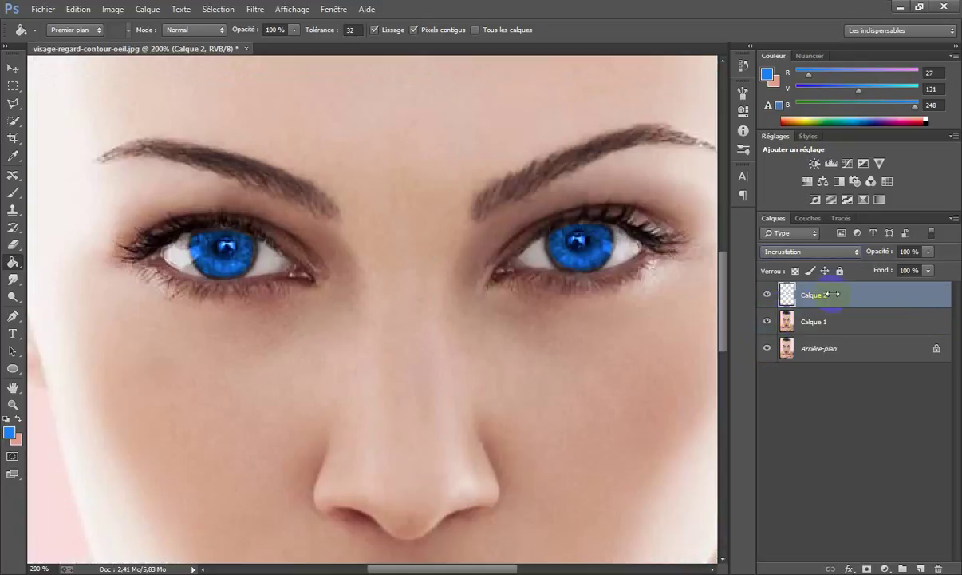
Import the image 6597400-cristaux-bleu-texture.jpg into the document as a new layer above Calque 2.
{"action": "left_click", "coordinate": [44, 9]}
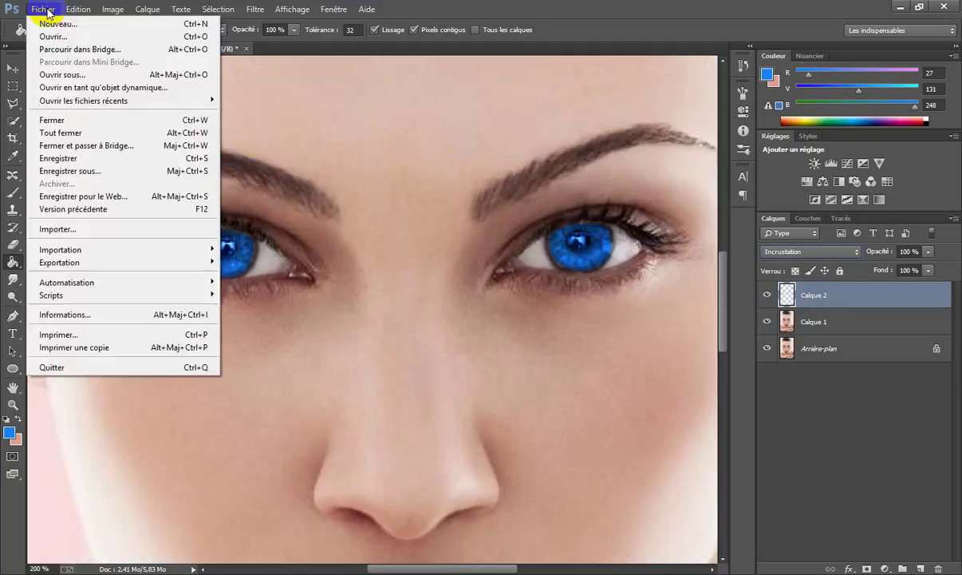
{"action": "left_click", "coordinate": [109, 230]}
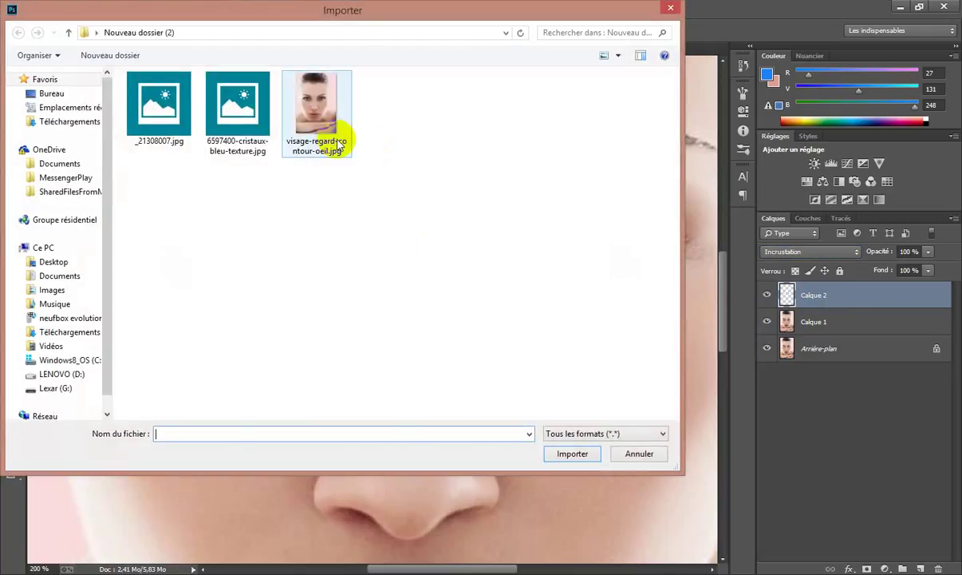
{"action": "left_click_drag", "start_coordinate": [242, 112], "coordinate": [247, 144]}
{"action": "left_click", "coordinate": [572, 453]}
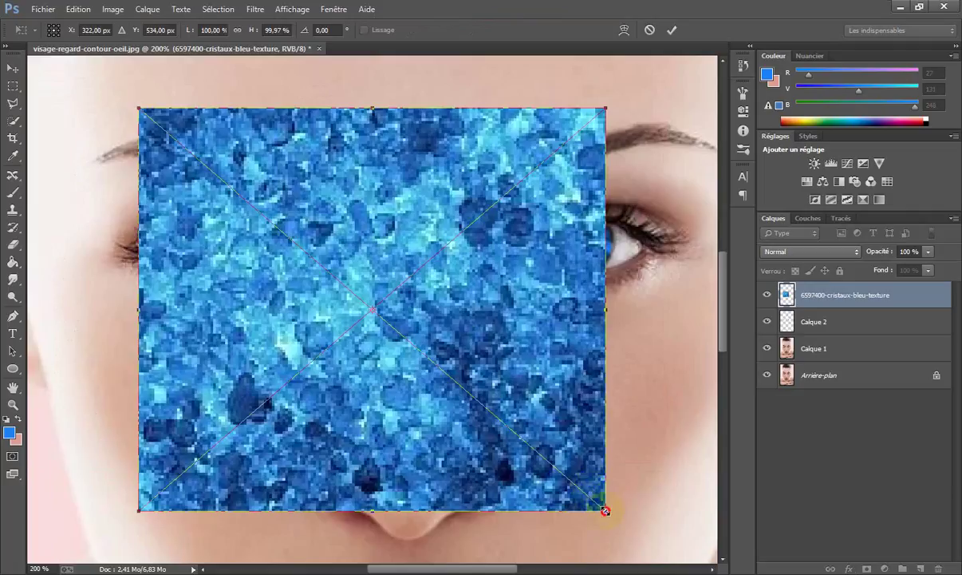
Scale the crystal texture down to about 24% and place it over the eye on the photo's left side.
{"action": "left_click_drag", "start_coordinate": [606, 510], "coordinate": [297, 244]}
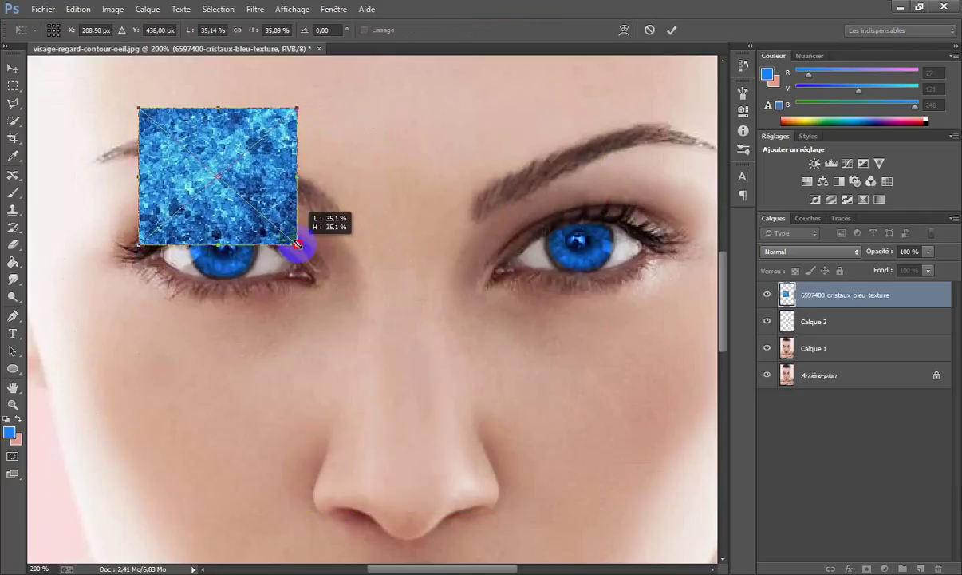
{"action": "left_click_drag", "start_coordinate": [260, 195], "coordinate": [290, 296]}
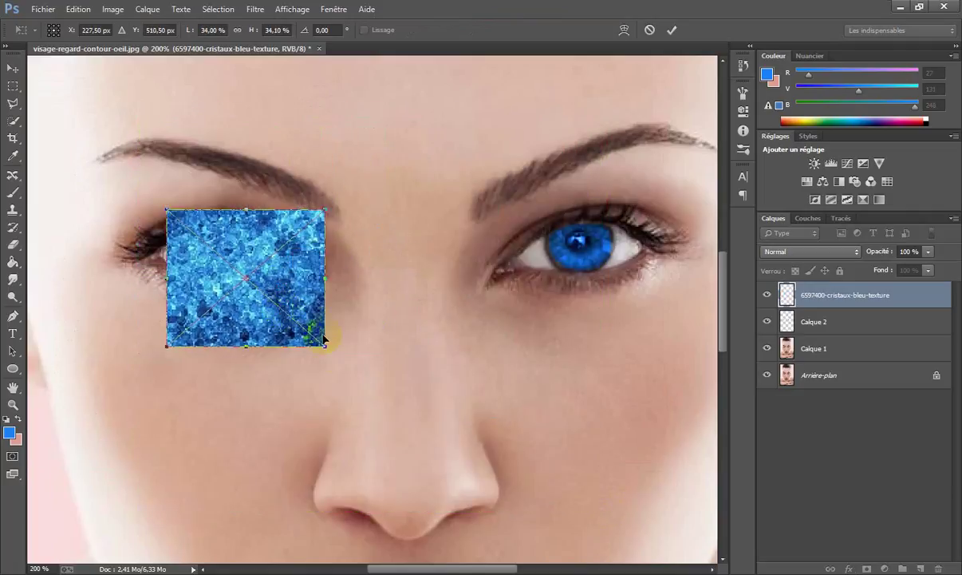
{"action": "left_click_drag", "start_coordinate": [324, 339], "coordinate": [279, 305]}
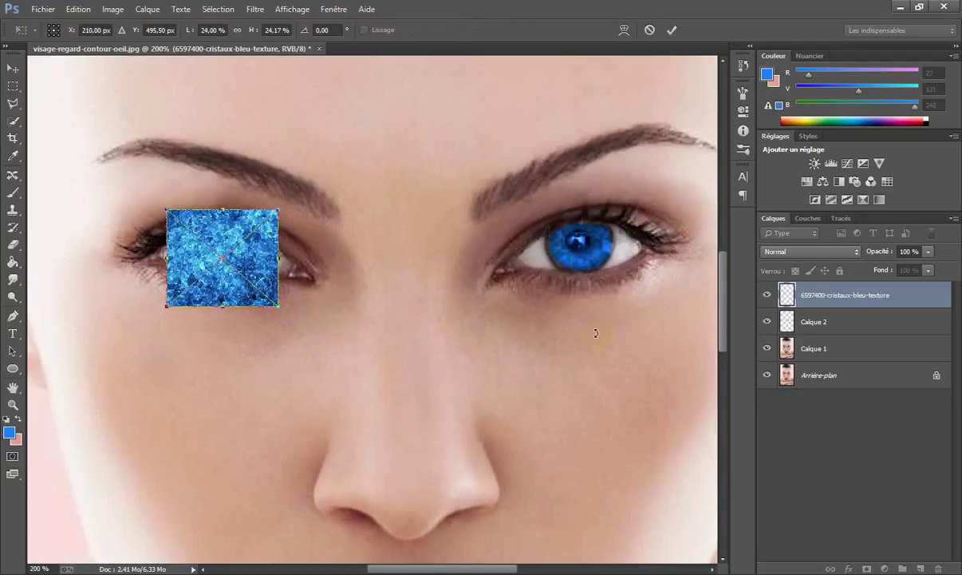
{"action": "key", "text": "Return"}
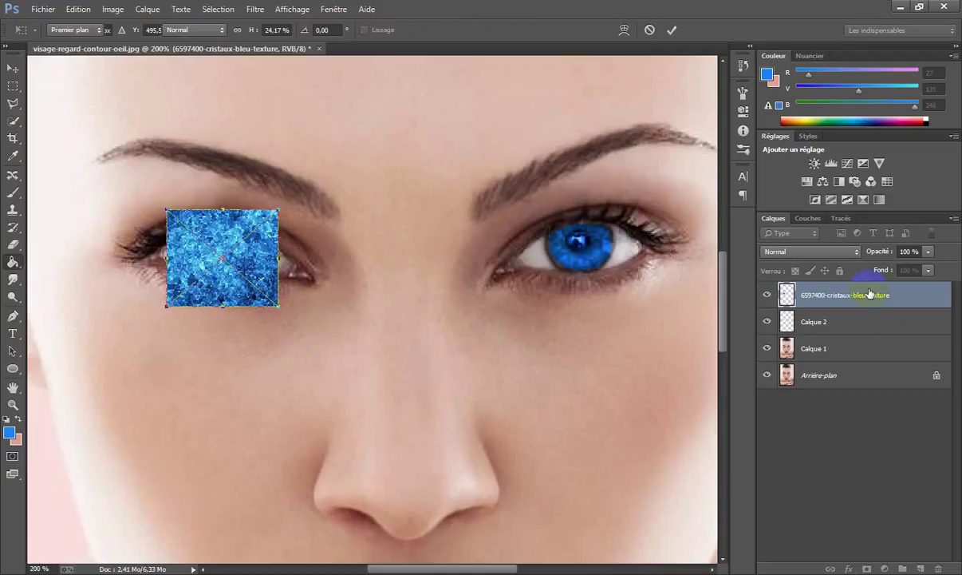
Duplicate the 6597400-cristaux-bleu-texture layer and move the copy over the eye on the photo's right side.
{"action": "right_click", "coordinate": [870, 295]}
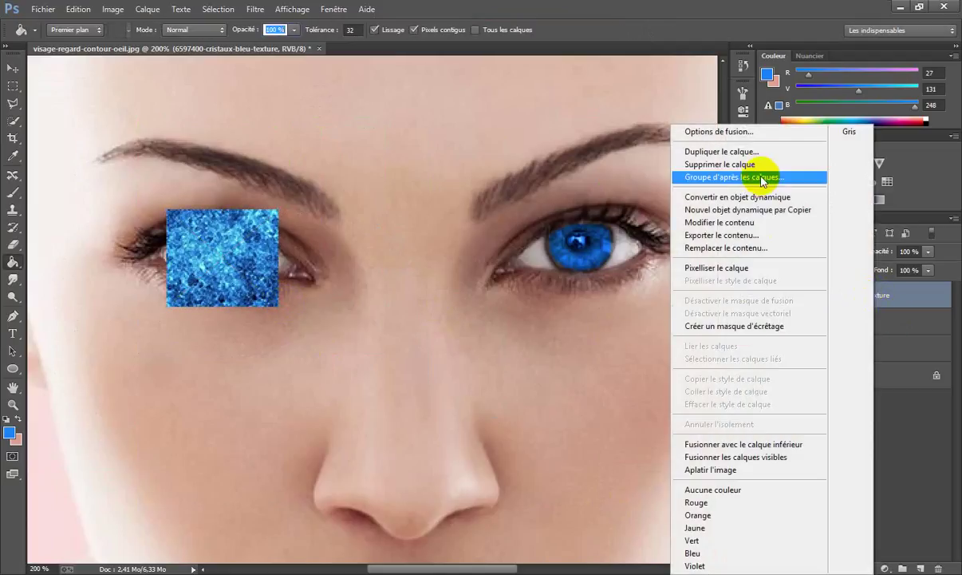
{"action": "left_click", "coordinate": [758, 151]}
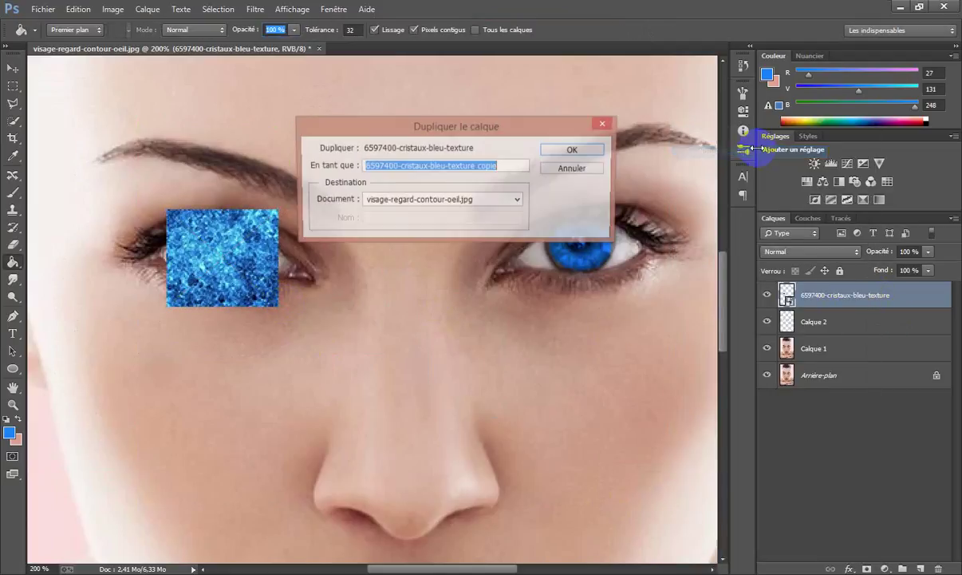
{"action": "left_click", "coordinate": [575, 153]}
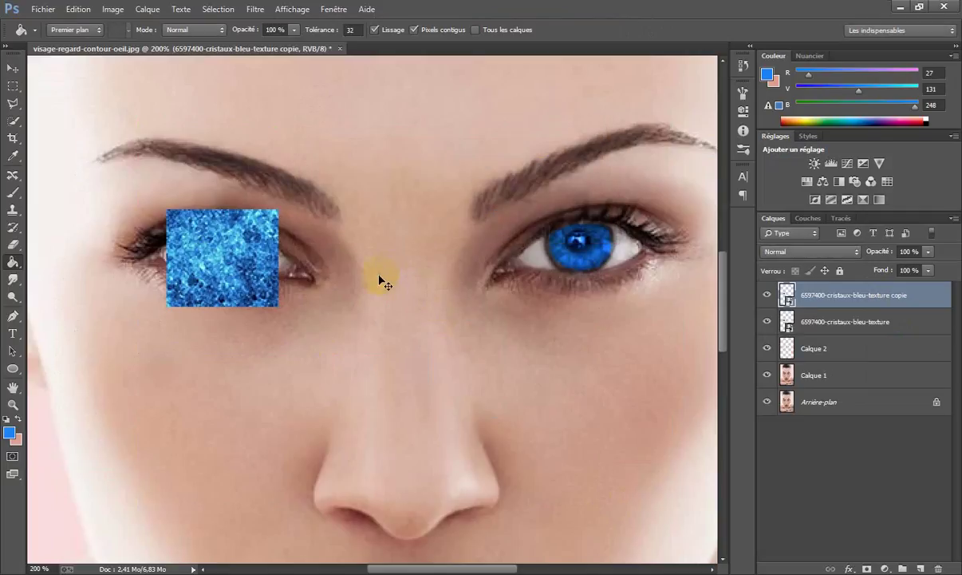
{"action": "key", "text": "ctrl+t"}
{"action": "left_click_drag", "start_coordinate": [265, 270], "coordinate": [597, 258]}
{"action": "key", "text": "Return"}
{"action": "key", "text": "g"}
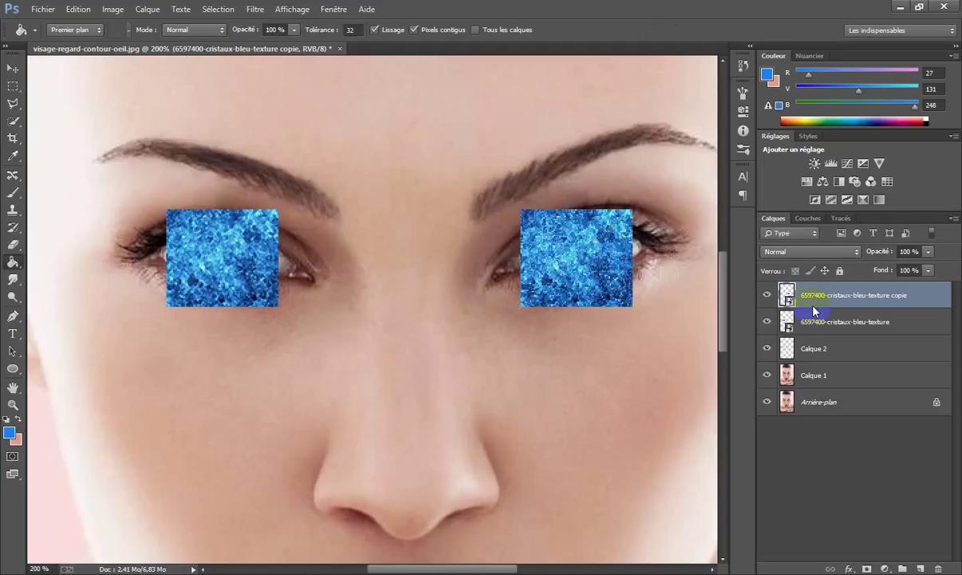
Merge the crystal texture layer and its copy into a single layer.
{"action": "left_click", "coordinate": [822, 323], "text": "shift"}
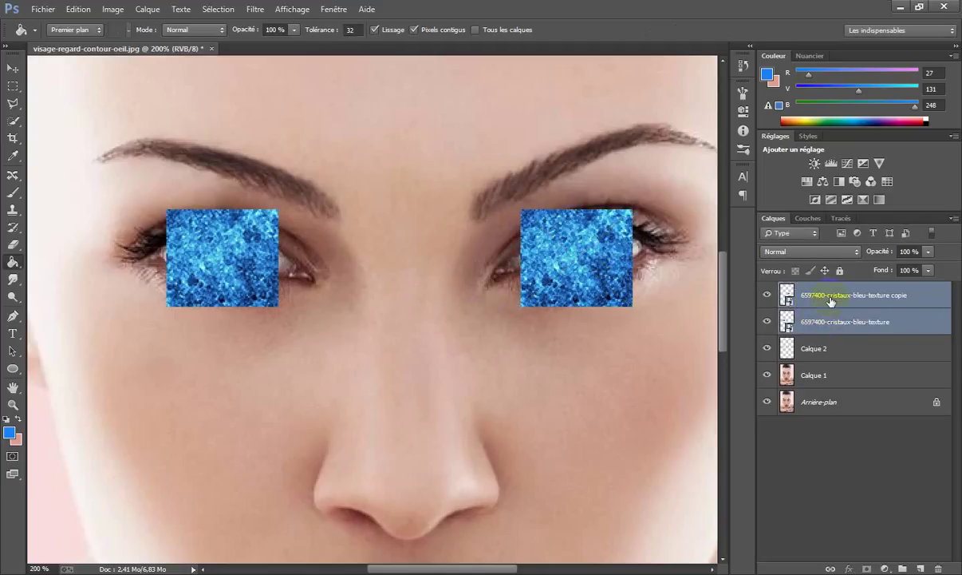
{"action": "right_click", "coordinate": [838, 305]}
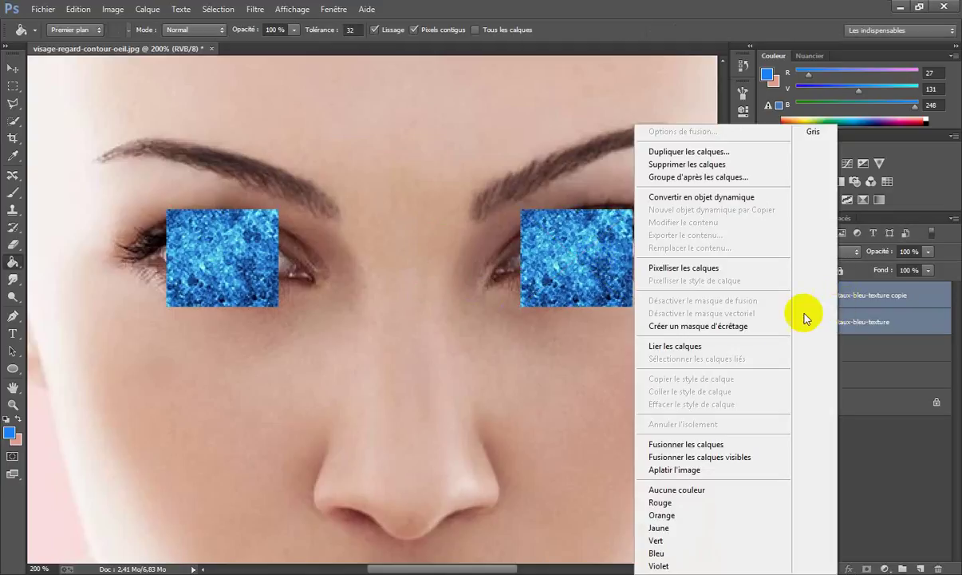
{"action": "left_click", "coordinate": [754, 441]}
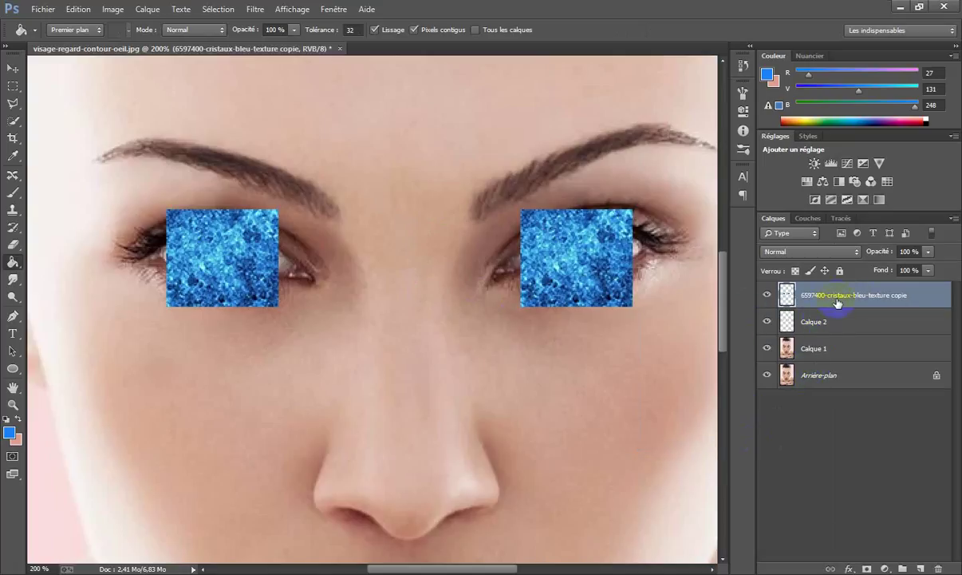
Mask the merged crystal layer to the iris shapes of Calque 2 and set its blend mode to Incrustation.
{"action": "left_click", "coordinate": [788, 322], "text": "ctrl"}
{"action": "left_click", "coordinate": [868, 568]}
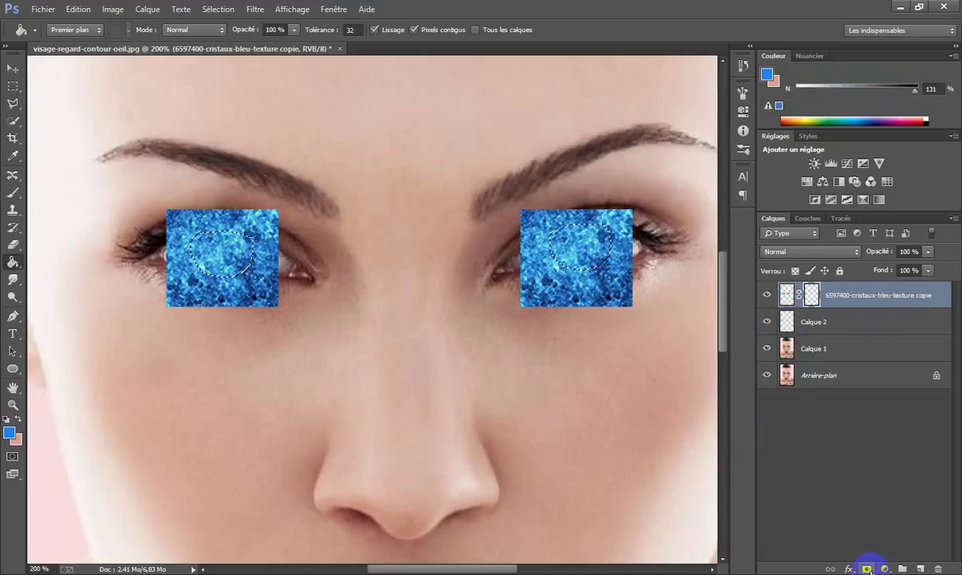
{"action": "left_click", "coordinate": [860, 253]}
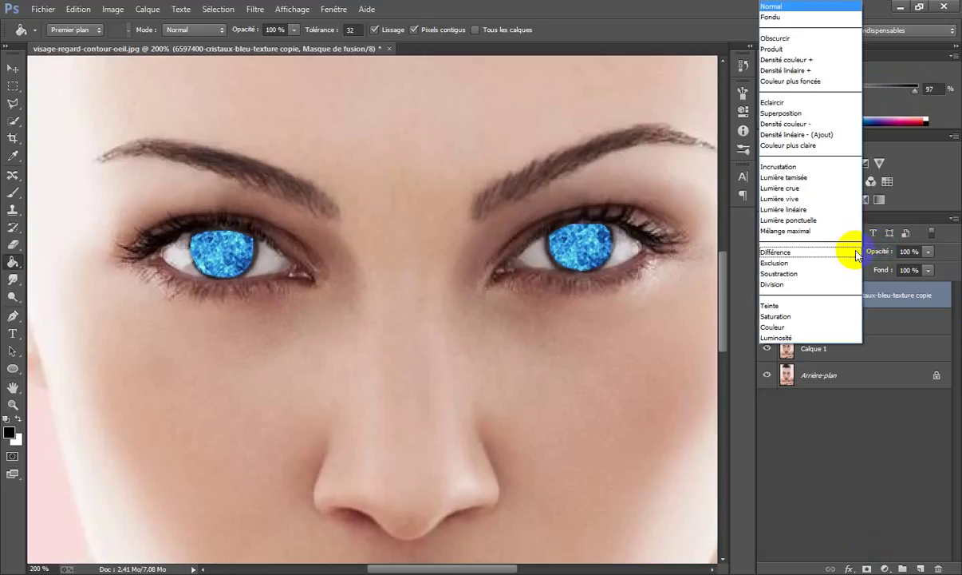
{"action": "left_click", "coordinate": [788, 161]}
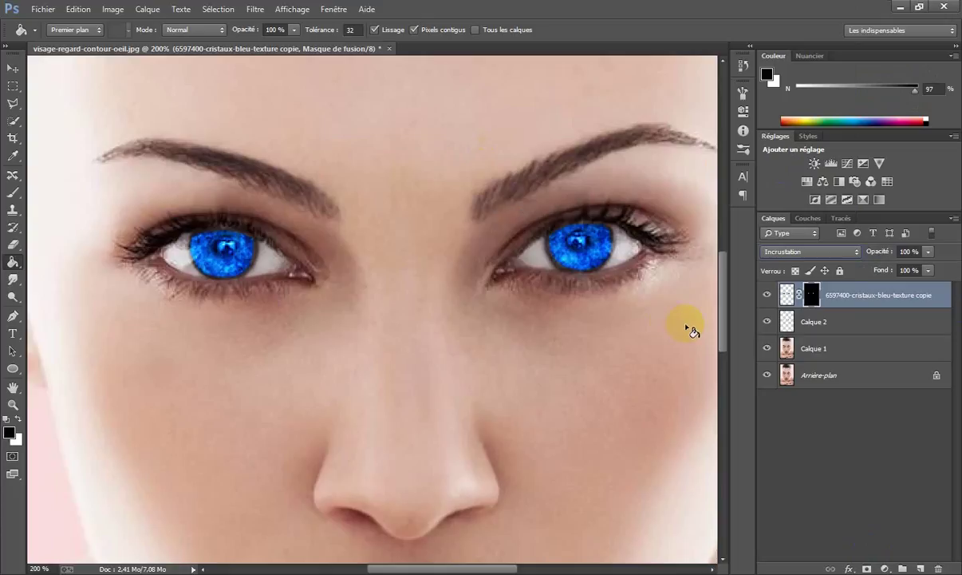
Import the water image _21308007.jpg into the document as a new layer above the masked crystal layer.
{"action": "left_click", "coordinate": [48, 10]}
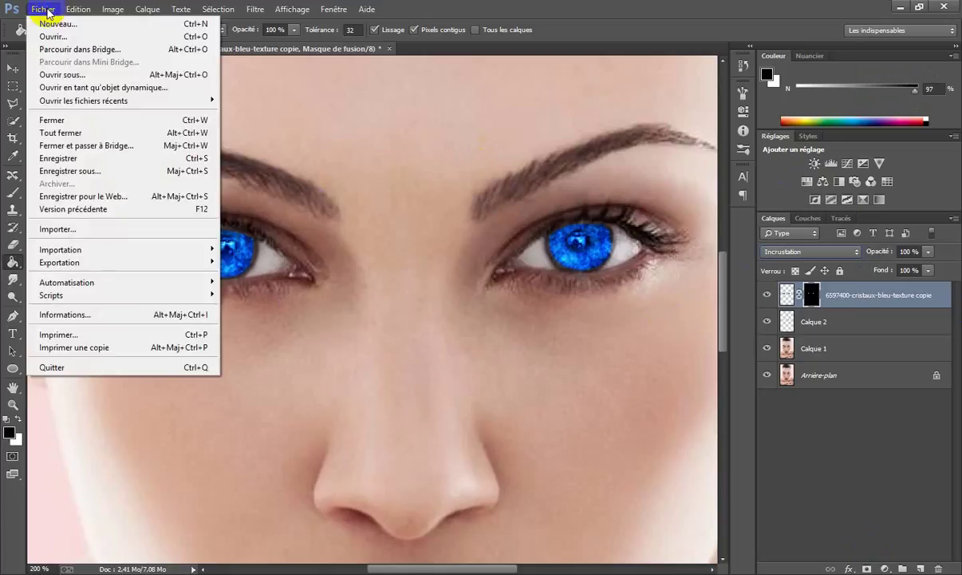
{"action": "left_click", "coordinate": [60, 229]}
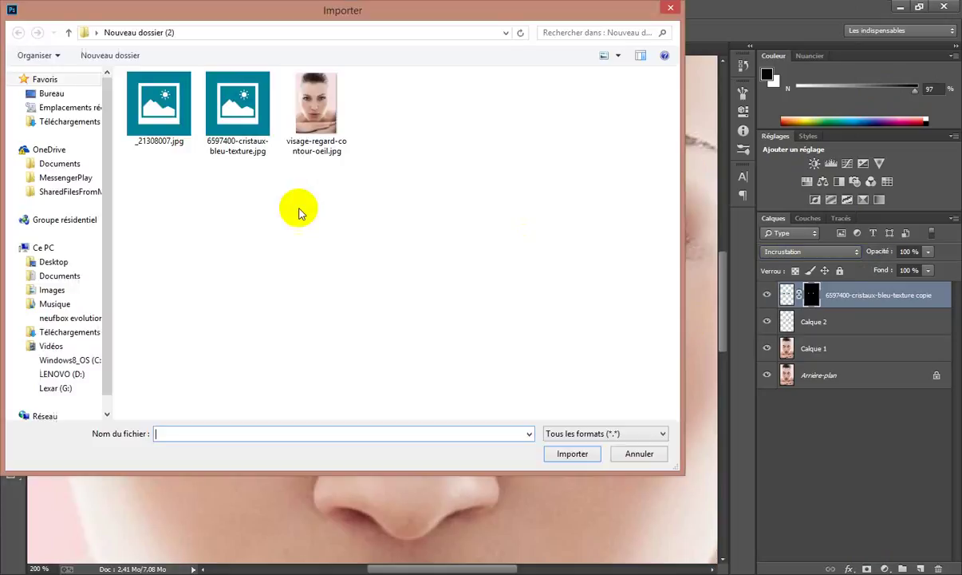
{"action": "left_click", "coordinate": [163, 121]}
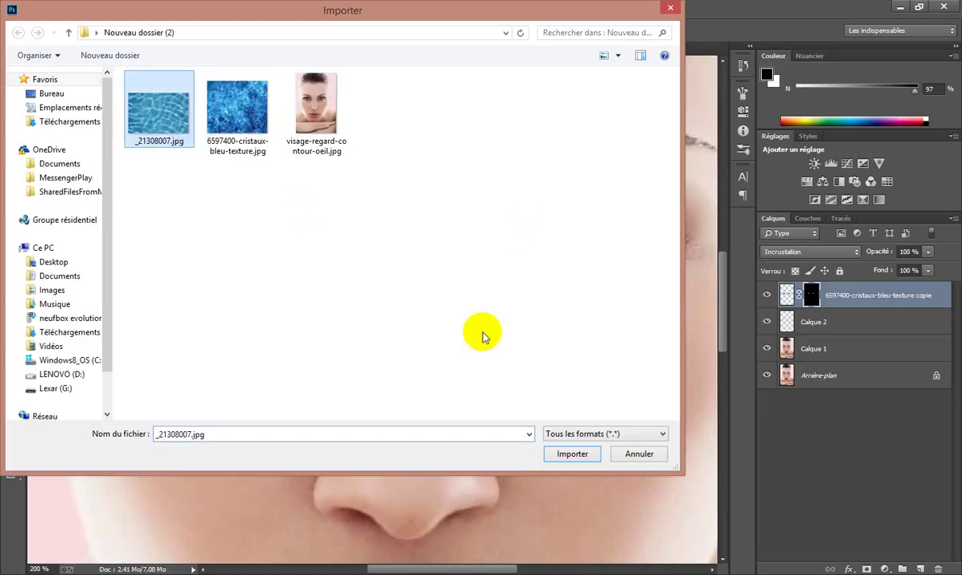
{"action": "left_click", "coordinate": [570, 453]}
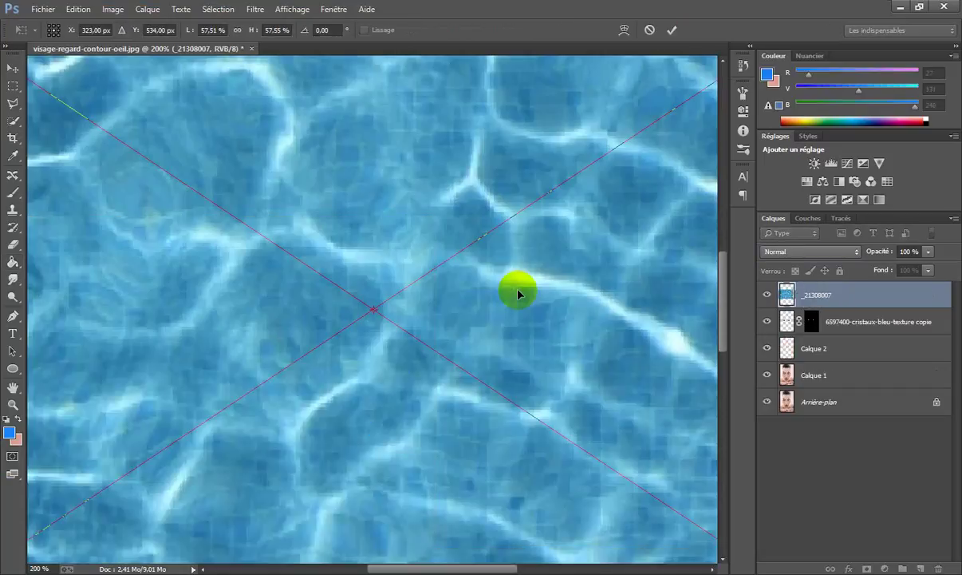
Scale the water texture down to about 8.8% and place it over the eye on the photo's left side.
{"action": "key", "text": "ctrl+minus"}
{"action": "left_click_drag", "start_coordinate": [123, 143], "coordinate": [325, 284]}
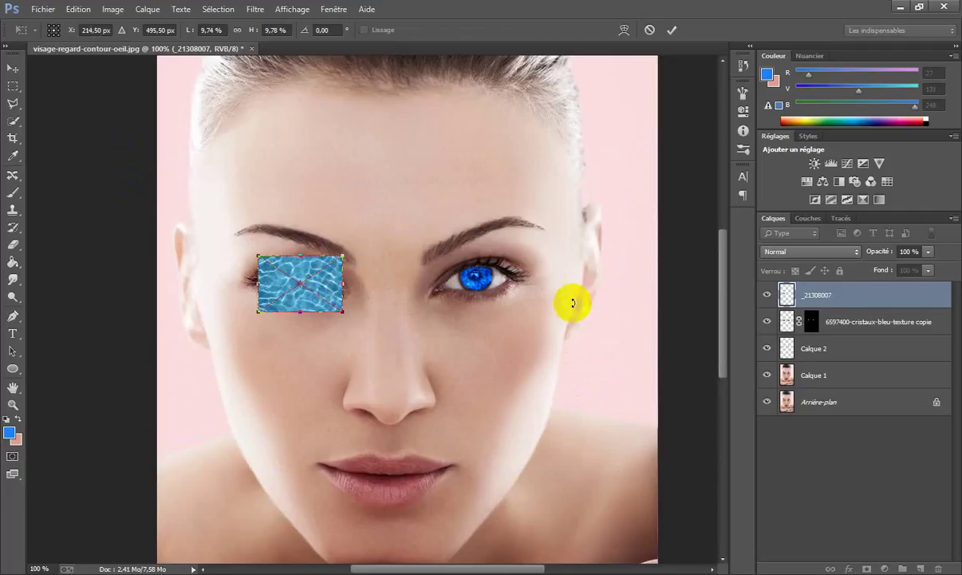
{"action": "left_click_drag", "start_coordinate": [258, 256], "coordinate": [267, 257]}
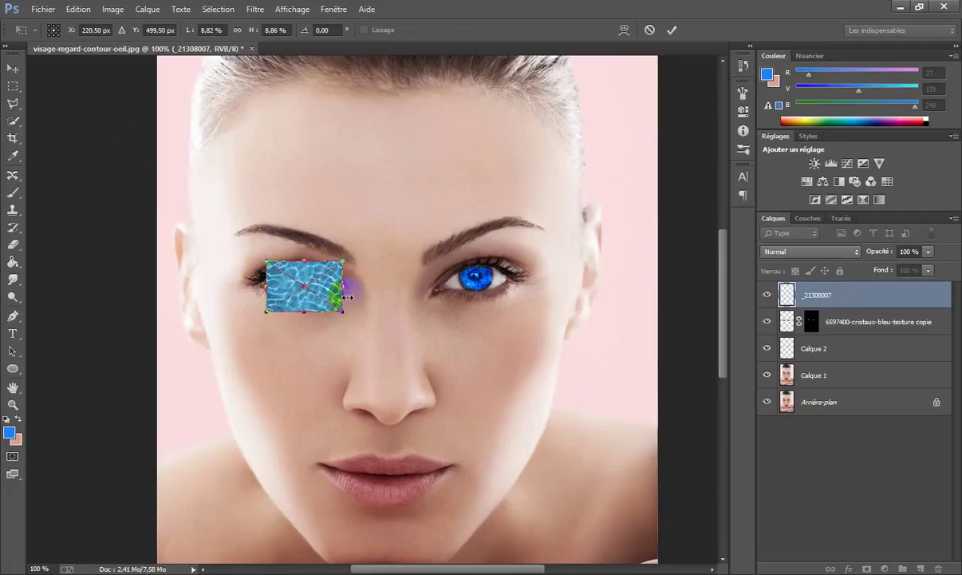
{"action": "left_click_drag", "start_coordinate": [326, 294], "coordinate": [316, 289]}
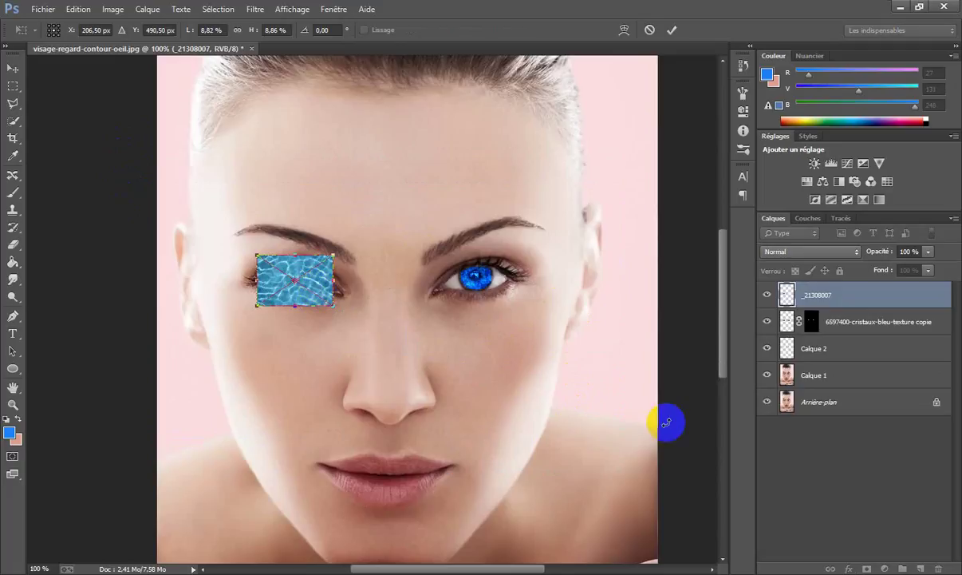
{"action": "key", "text": "Return"}
{"action": "key", "text": "g"}
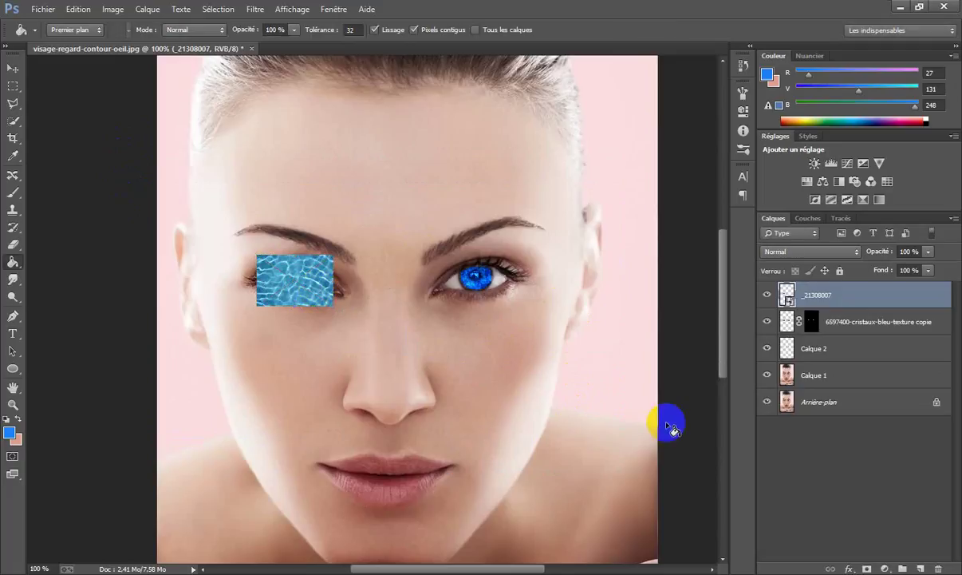
Duplicate the _21308007 water layer and move the copy over the eye on the photo's right side.
{"action": "right_click", "coordinate": [863, 297]}
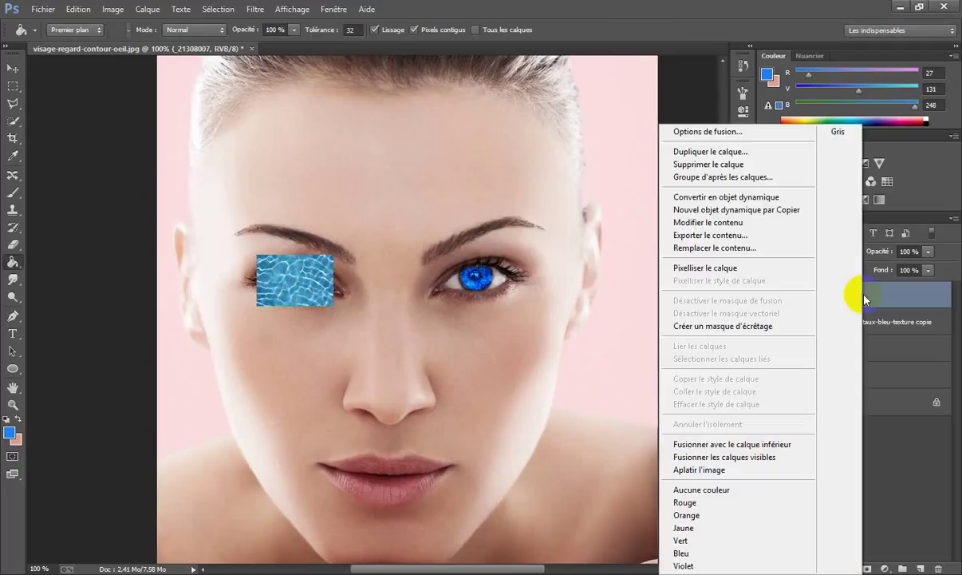
{"action": "left_click", "coordinate": [738, 159]}
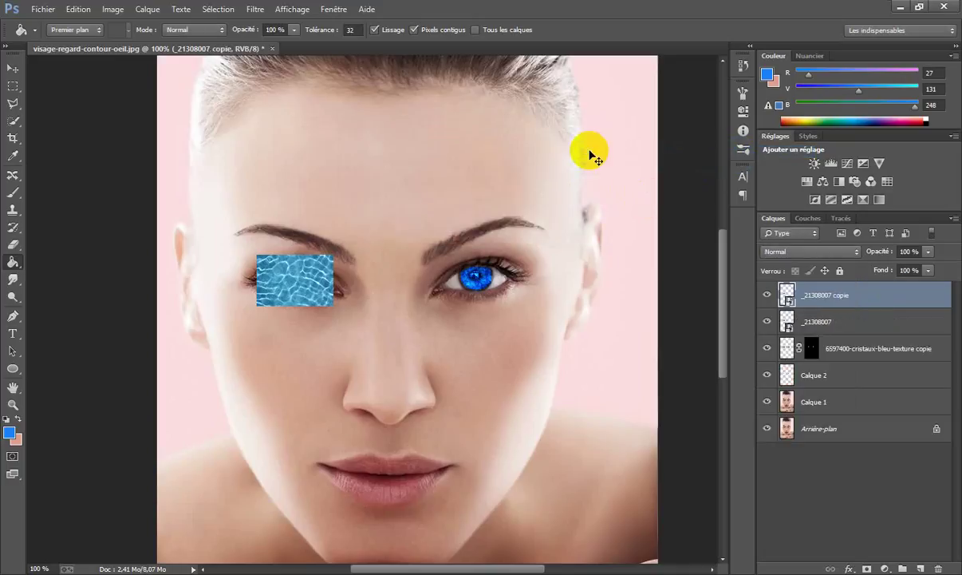
{"action": "key", "text": "ctrl+t"}
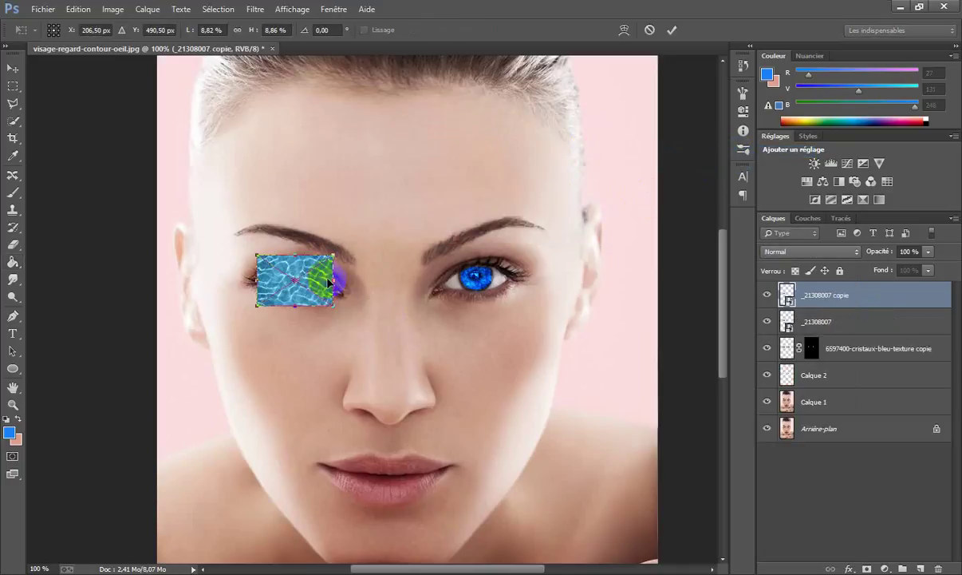
{"action": "left_click_drag", "start_coordinate": [301, 273], "coordinate": [493, 279]}
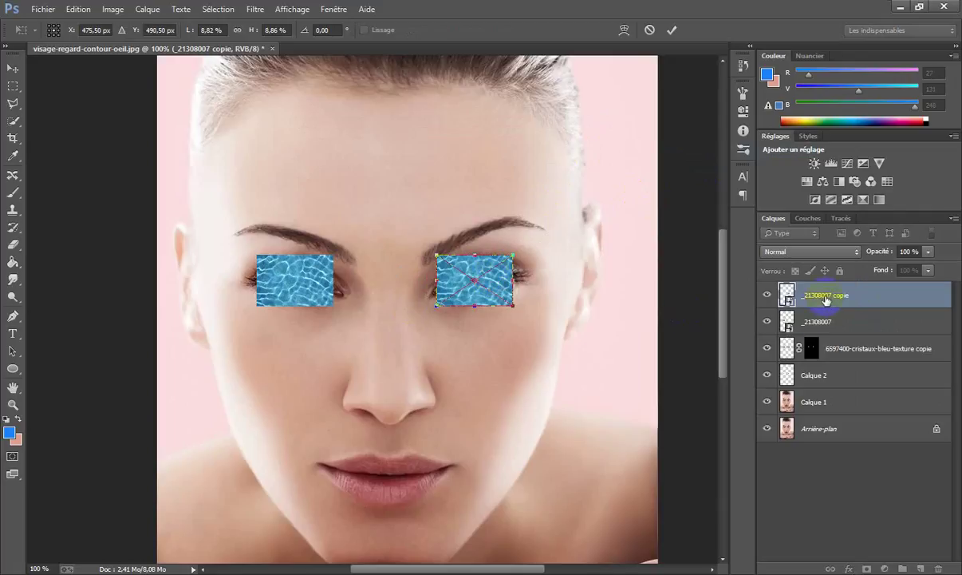
{"action": "key", "text": "Return"}
{"action": "key", "text": "g"}
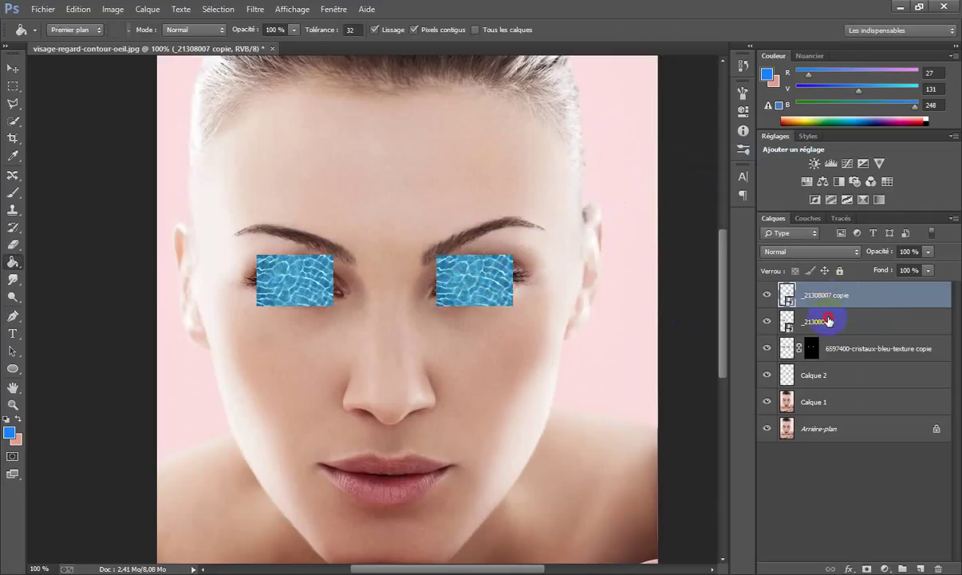
Merge the water texture layer and its copy into a single layer.
{"action": "left_click", "coordinate": [814, 321], "text": "shift"}
{"action": "right_click", "coordinate": [838, 300]}
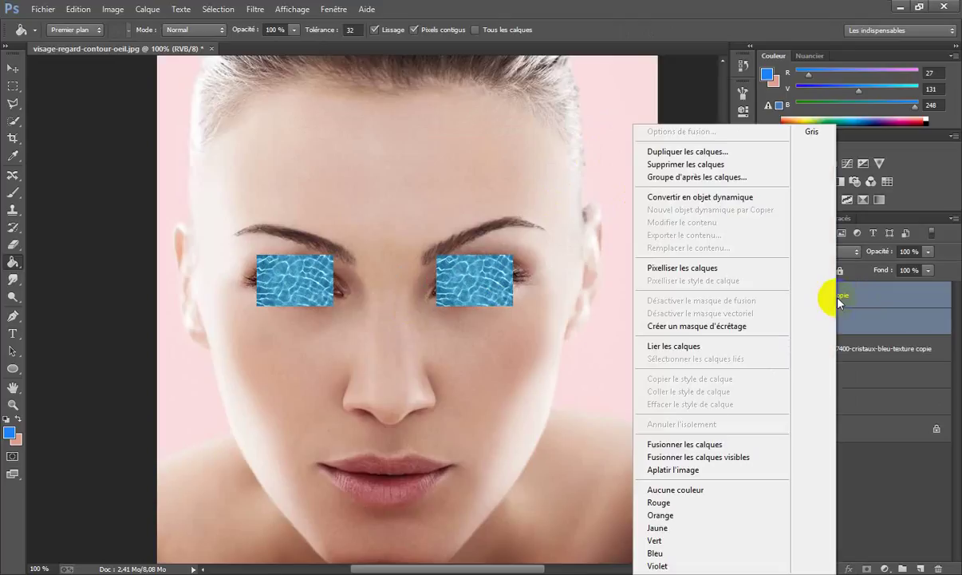
{"action": "left_click", "coordinate": [702, 440]}
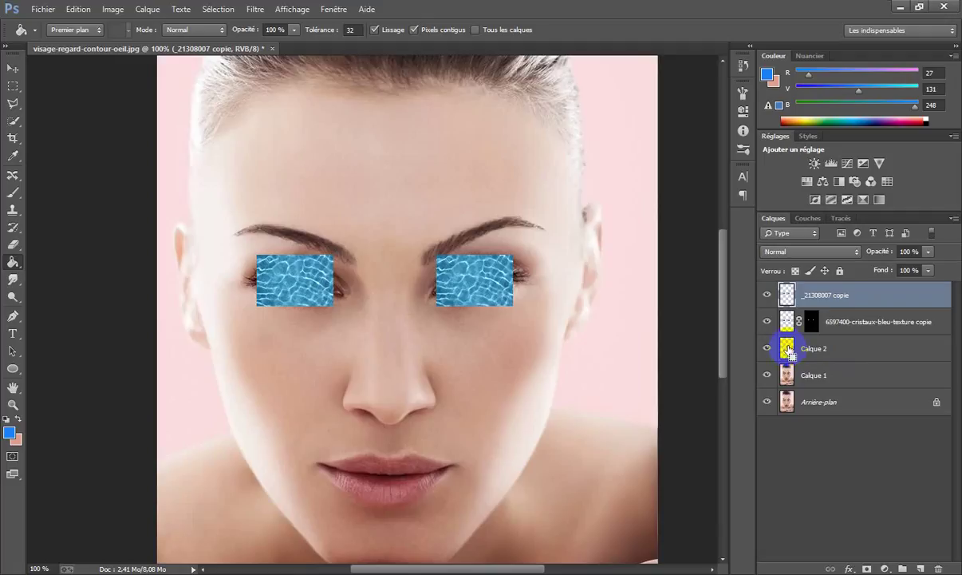
Mask the merged water layer to the iris shapes of Calque 2 and set its blend mode to Incrustation.
{"action": "left_click", "coordinate": [788, 351], "text": "ctrl"}
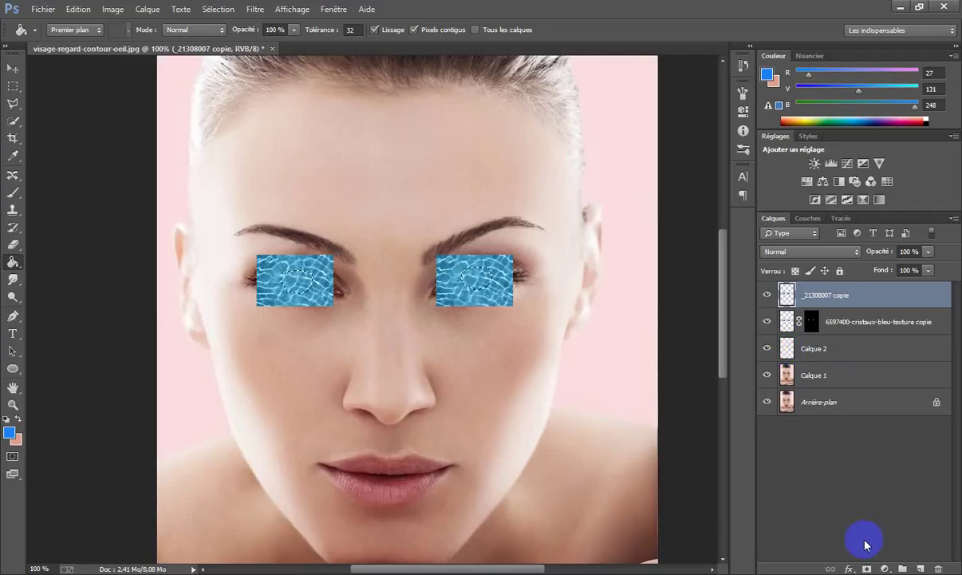
{"action": "left_click", "coordinate": [867, 567]}
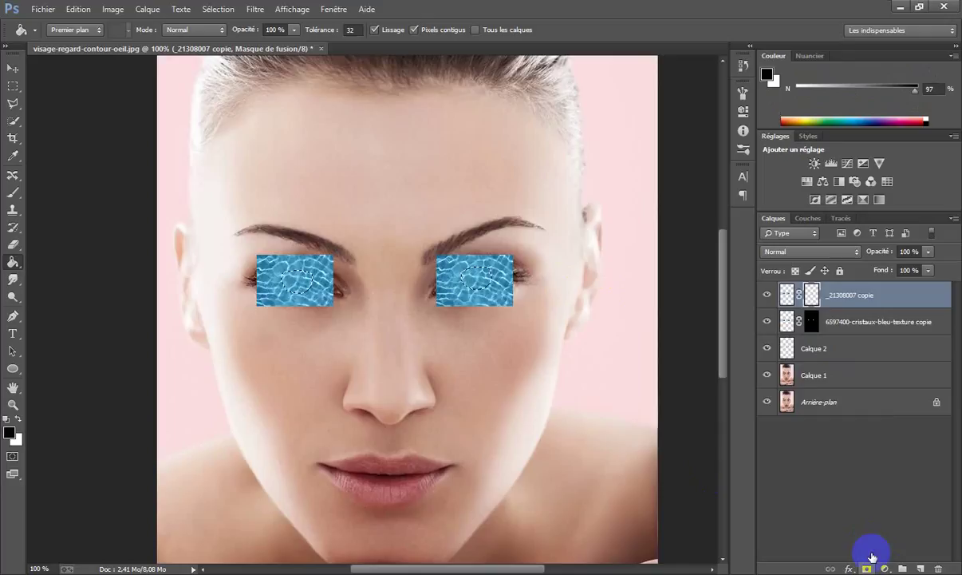
{"action": "left_click", "coordinate": [855, 253]}
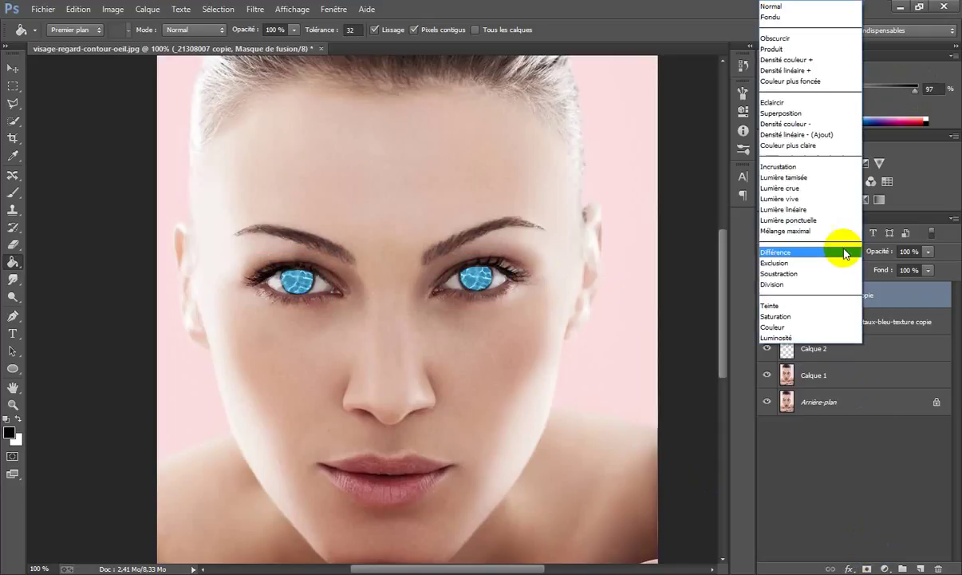
{"action": "left_click", "coordinate": [807, 165]}
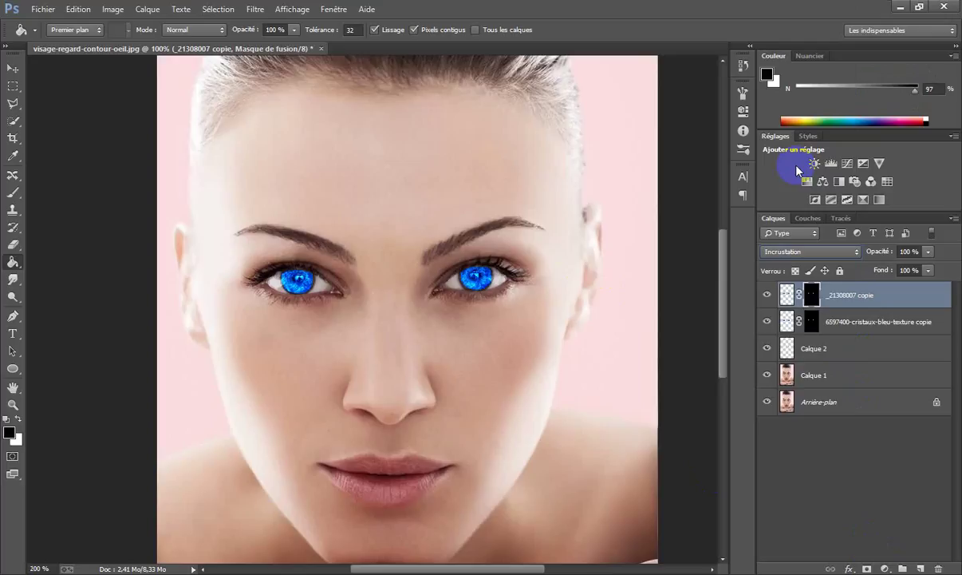
Try the Superposition blend mode on the water layer while viewing the eyes up close, and restore Incrustation.
{"action": "key", "text": "ctrl+plus"}
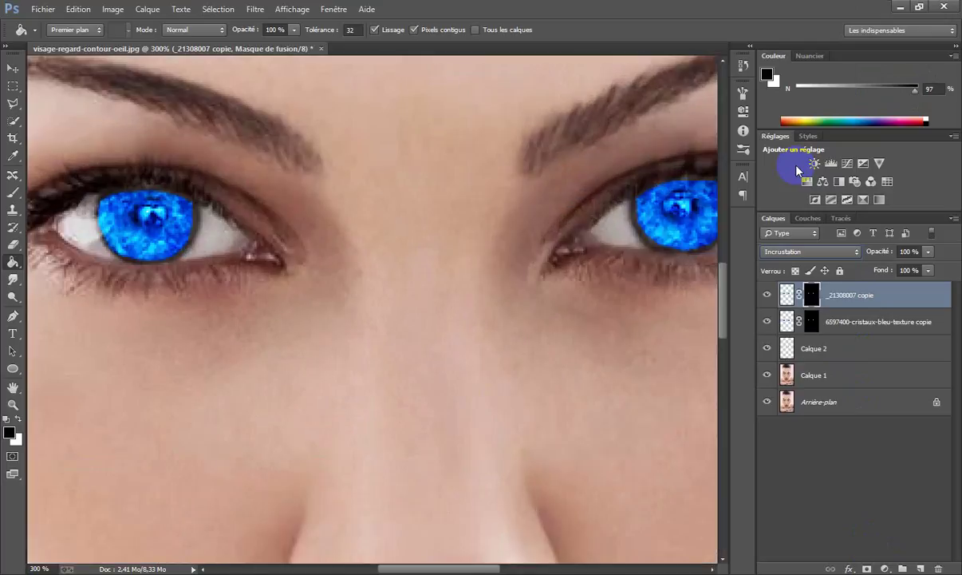
{"action": "left_click", "coordinate": [550, 168]}
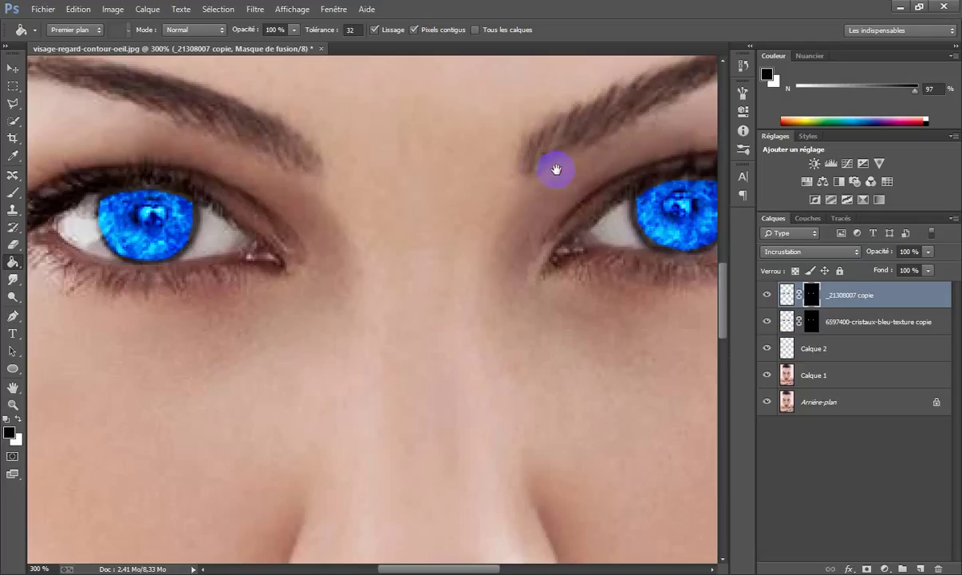
{"action": "left_click_drag", "start_coordinate": [554, 168], "coordinate": [519, 188]}
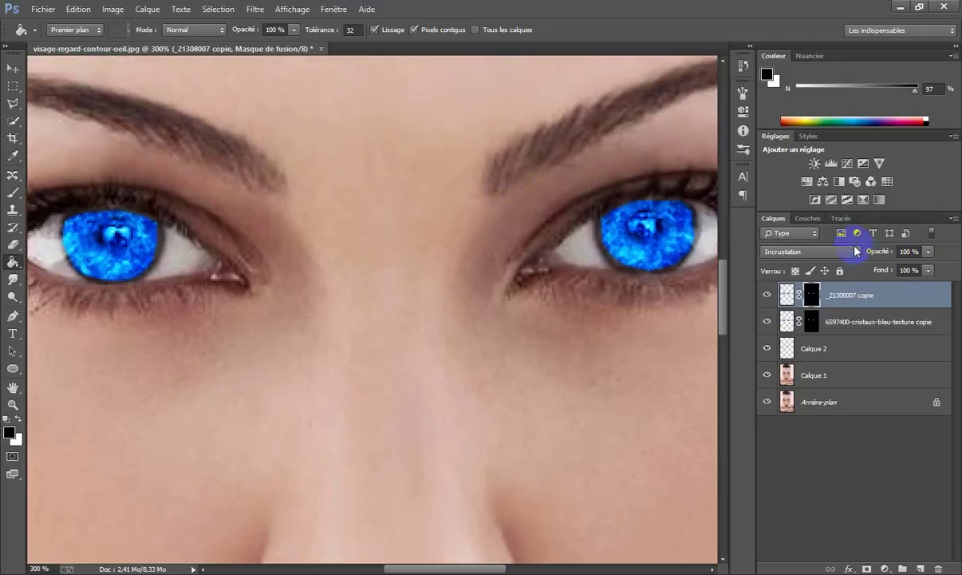
{"action": "left_click_drag", "start_coordinate": [848, 250], "coordinate": [819, 131]}
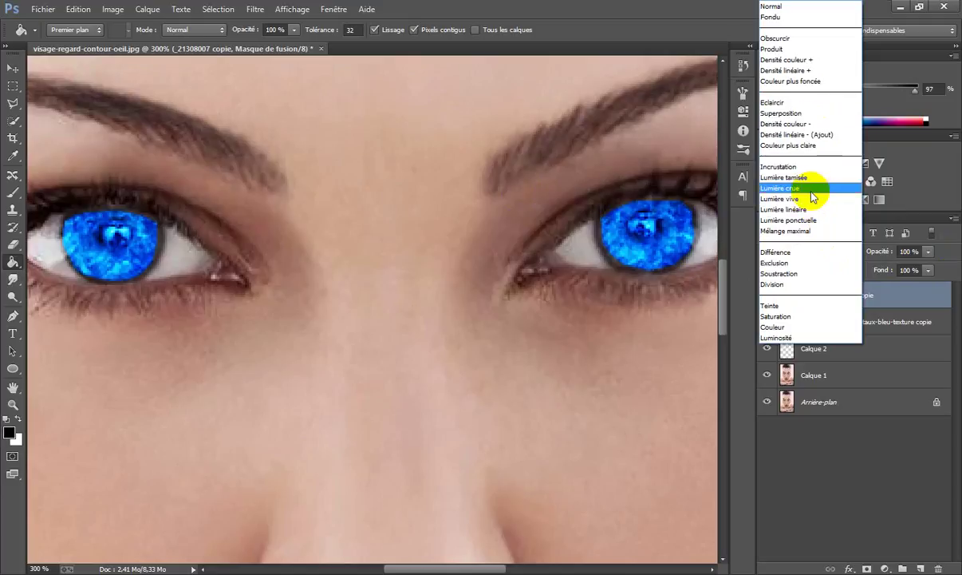
{"action": "left_click", "coordinate": [806, 113]}
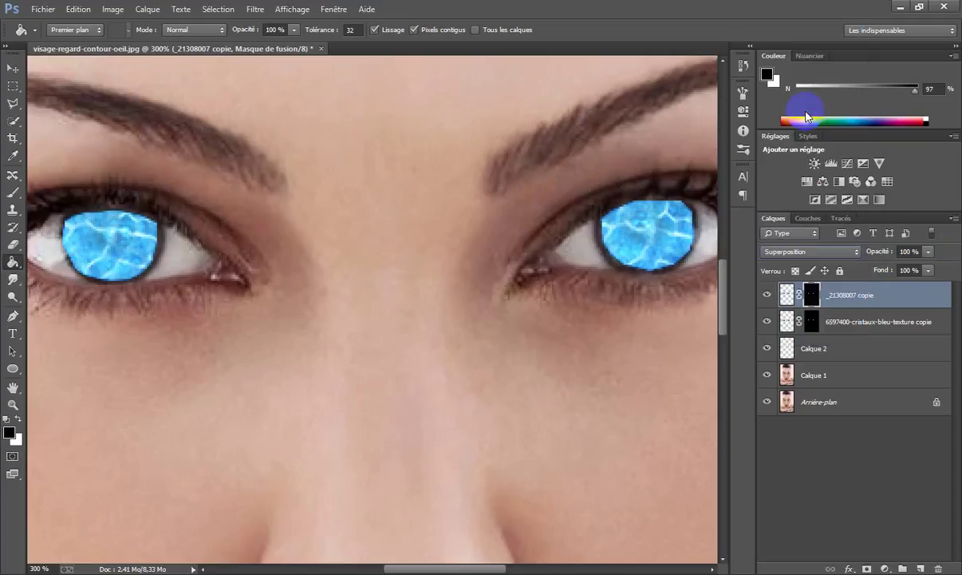
{"action": "left_click_drag", "start_coordinate": [857, 253], "coordinate": [796, 164]}
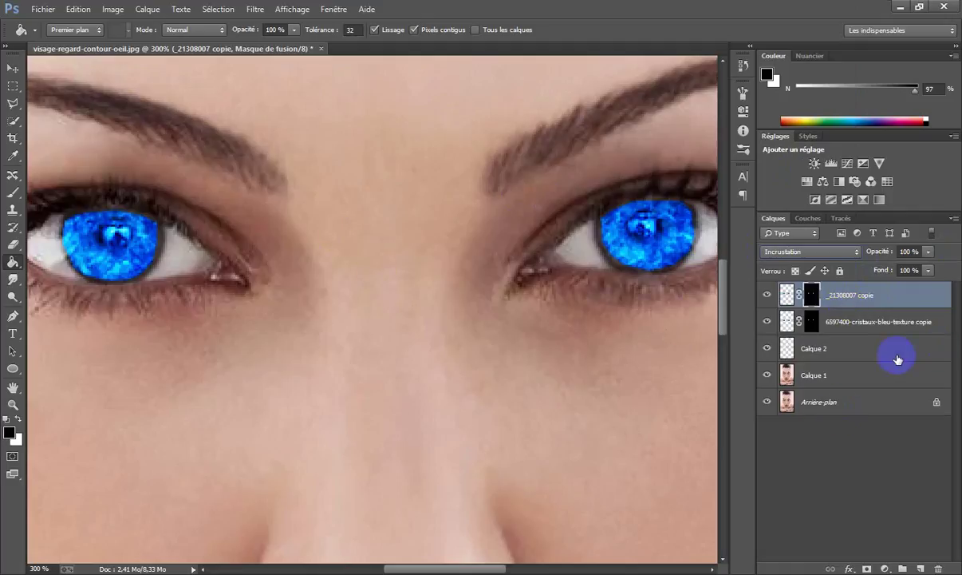
Paint the pupils out of the _21308007 copie mask with a hard round 15 px black brush at 100% opacity.
{"action": "left_click", "coordinate": [17, 197]}
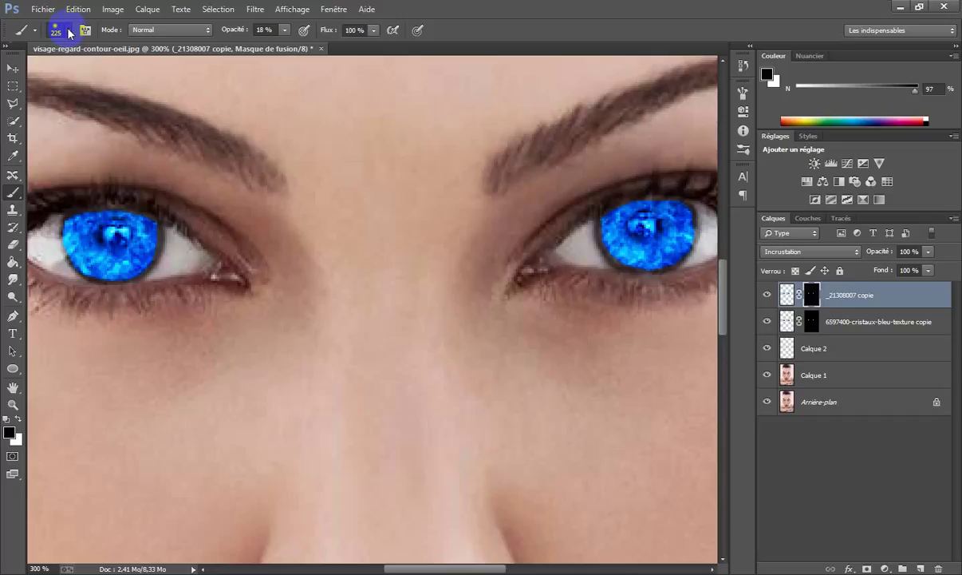
{"action": "right_click", "coordinate": [217, 164]}
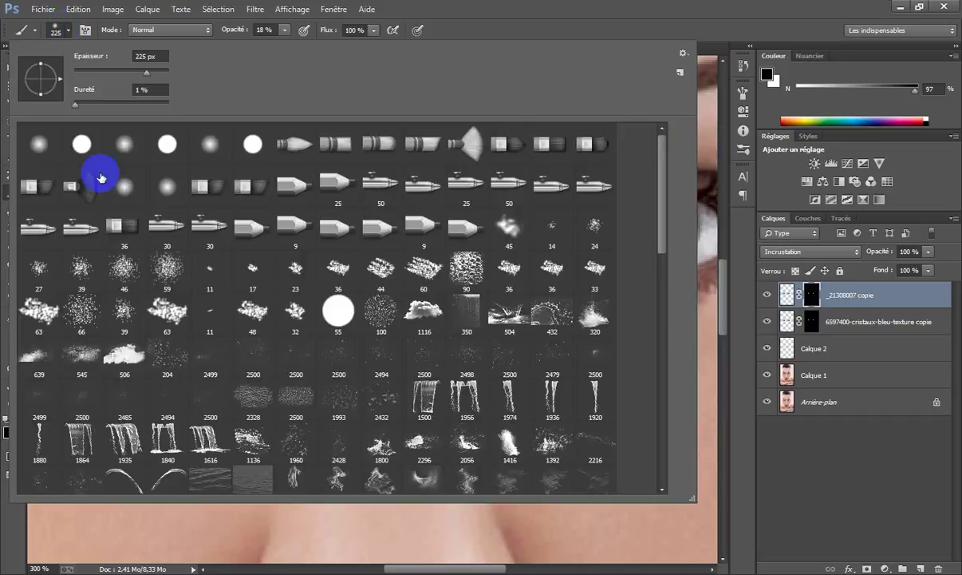
{"action": "left_click", "coordinate": [82, 143]}
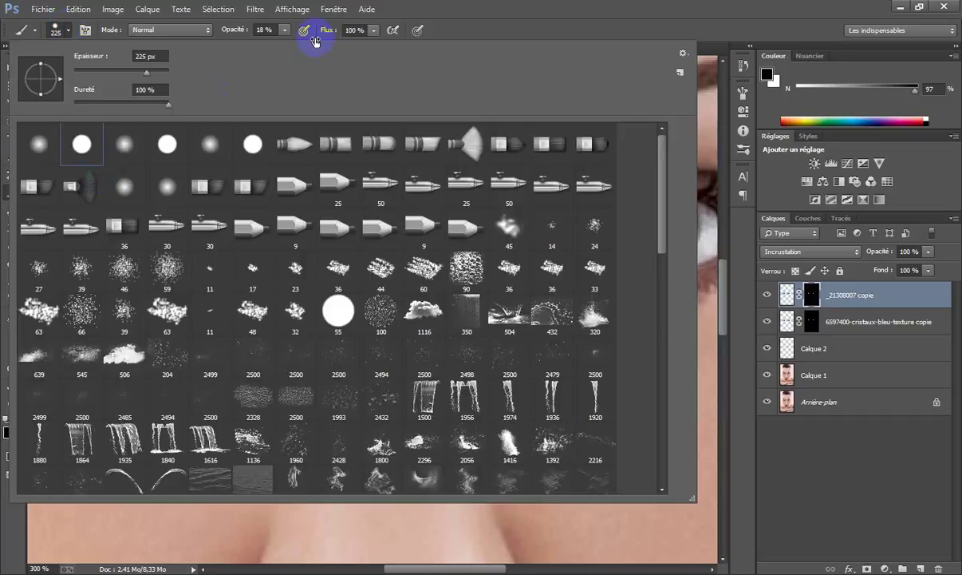
{"action": "left_click", "coordinate": [285, 30]}
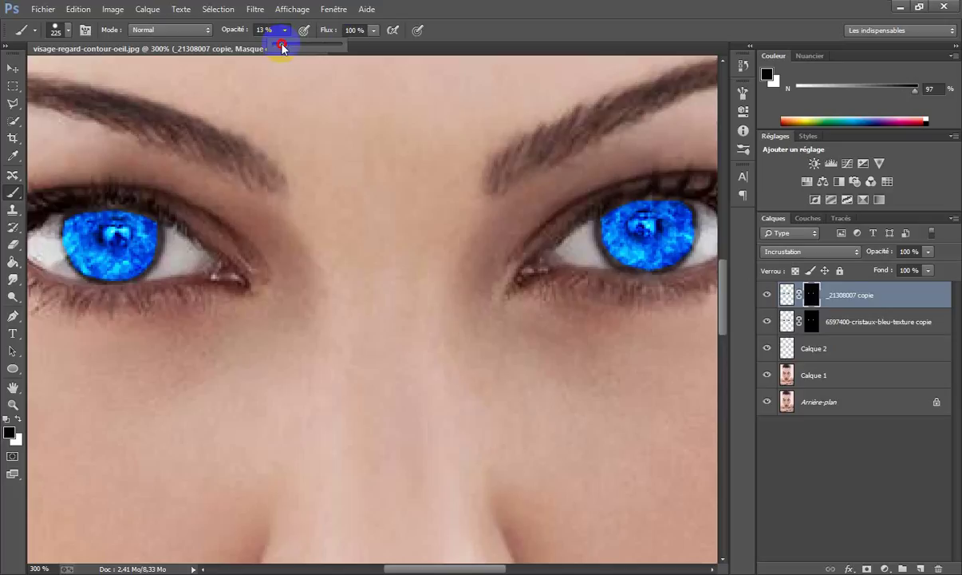
{"action": "left_click_drag", "start_coordinate": [279, 44], "coordinate": [359, 51]}
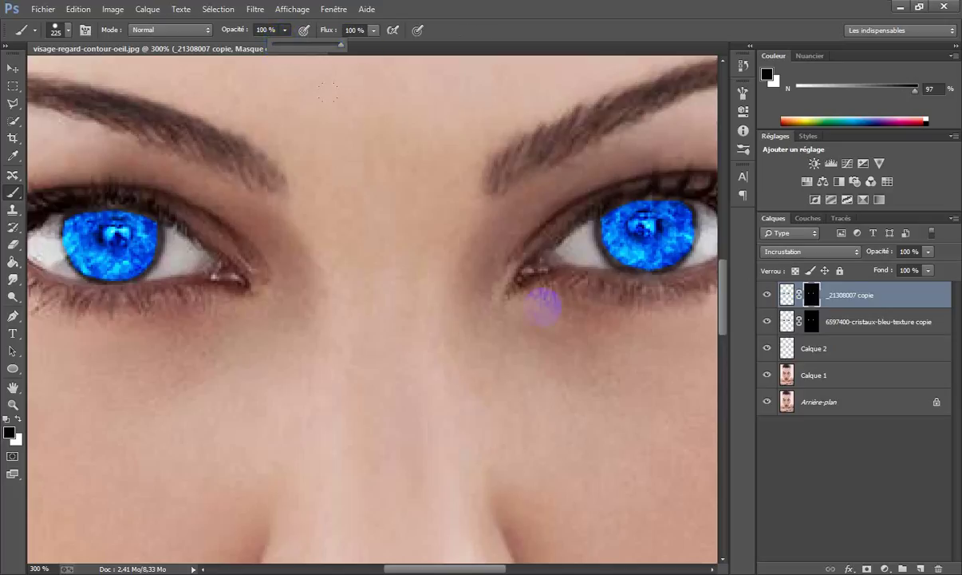
{"action": "left_click_drag", "start_coordinate": [451, 193], "coordinate": [242, 202]}
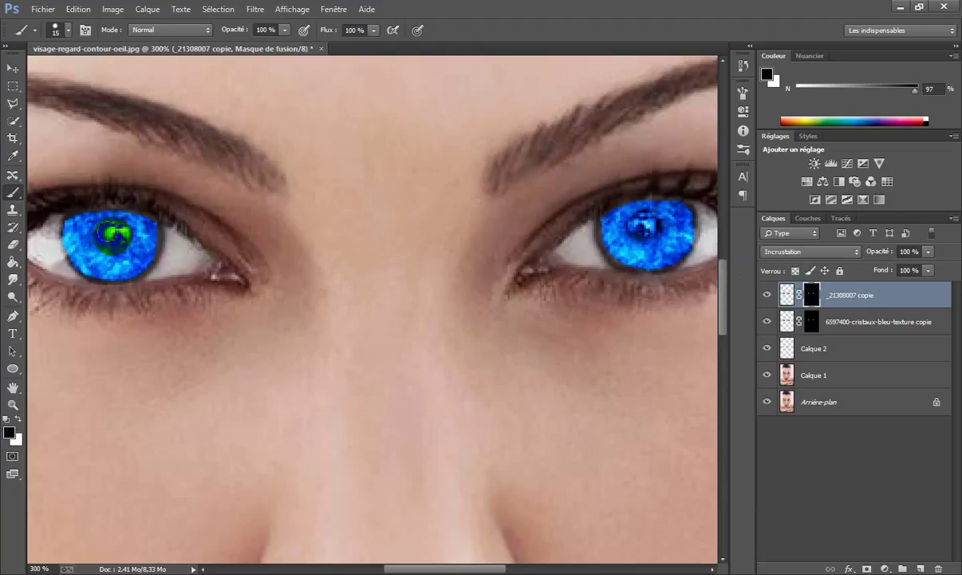
Paint the pupils black on the crystal texture's mask and on a new layer mask for Calque 2.
{"action": "left_click", "coordinate": [774, 320]}
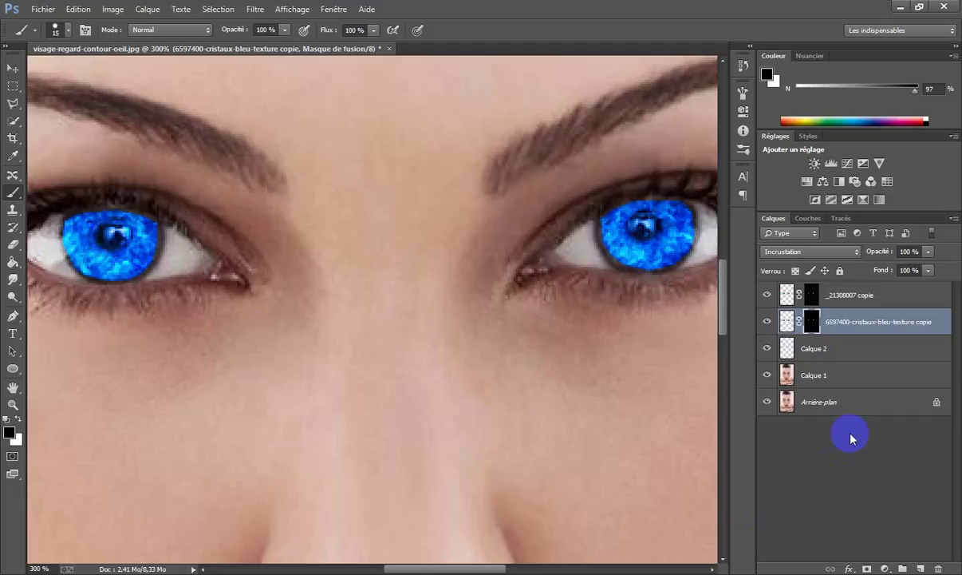
{"action": "left_click", "coordinate": [818, 349]}
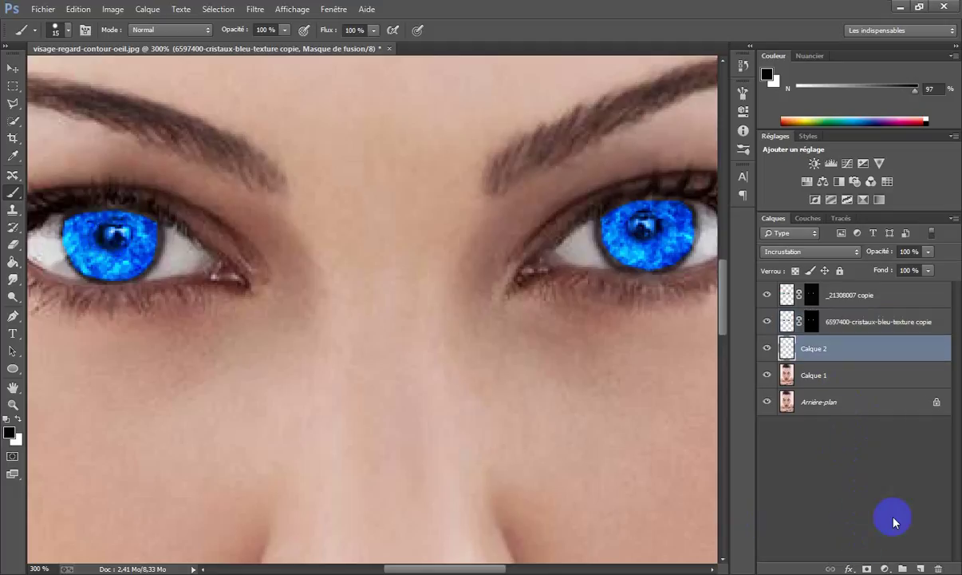
{"action": "left_click", "coordinate": [867, 569]}
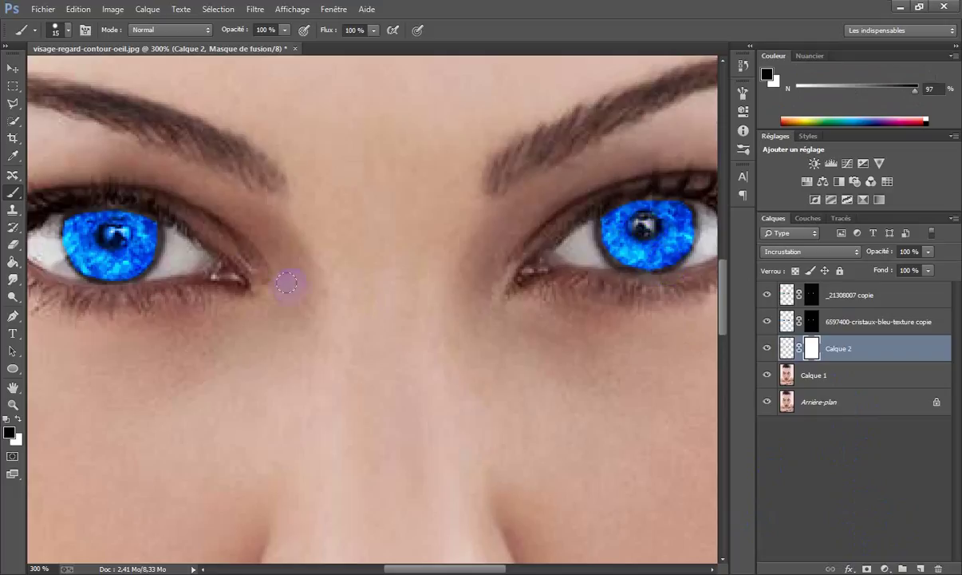
{"action": "mouse_move", "coordinate": [128, 228]}
{"action": "left_mouse_down"}
{"action": "mouse_move", "coordinate": [121, 218]}
{"action": "mouse_move", "coordinate": [109, 224]}
{"action": "left_mouse_up"}
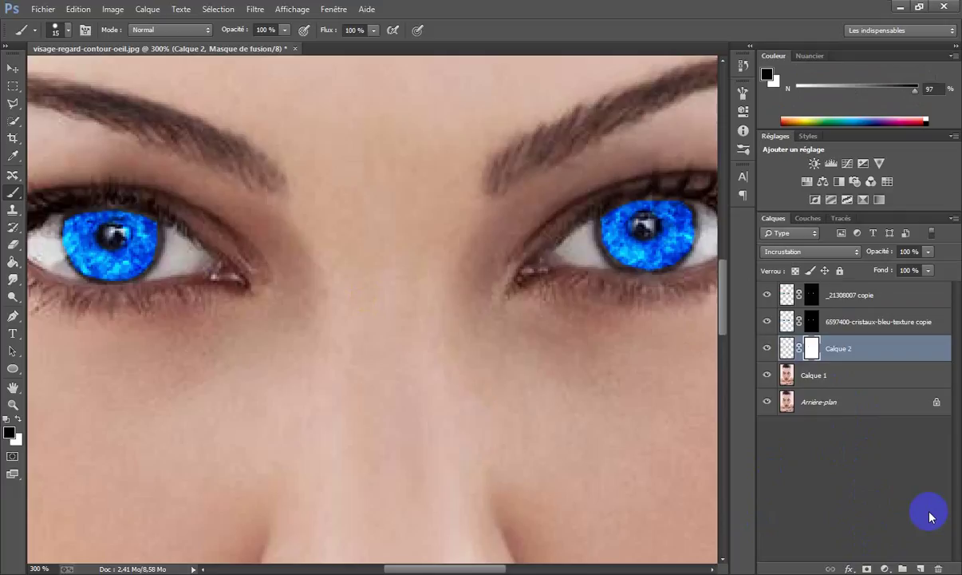
{"action": "key", "text": "ctrl+minus"}
{"action": "key", "text": "ctrl+minus"}
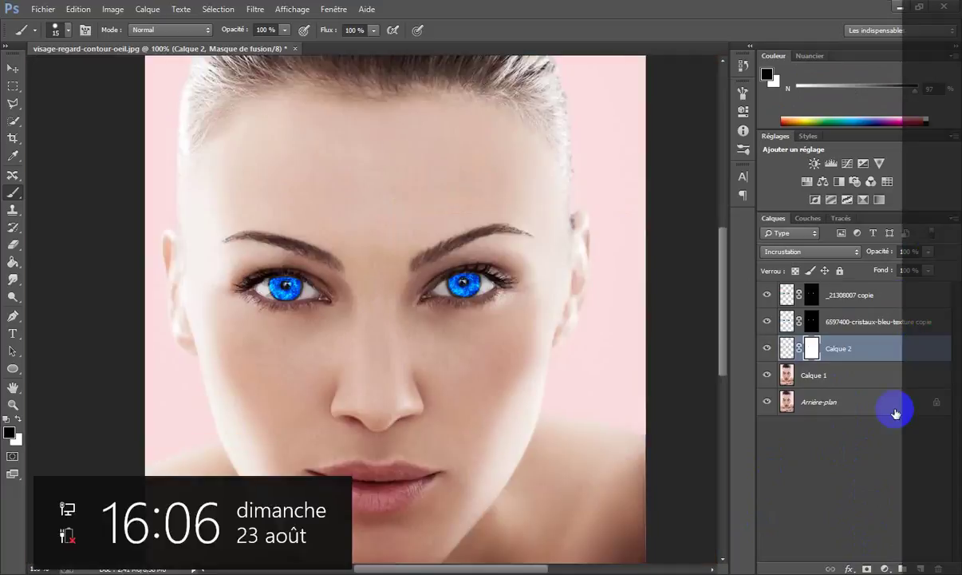
With the _21308007 copie layer active, set the brush to the round pointed bristle tip at 8 px with 80% opacity.
{"action": "left_click", "coordinate": [851, 298]}
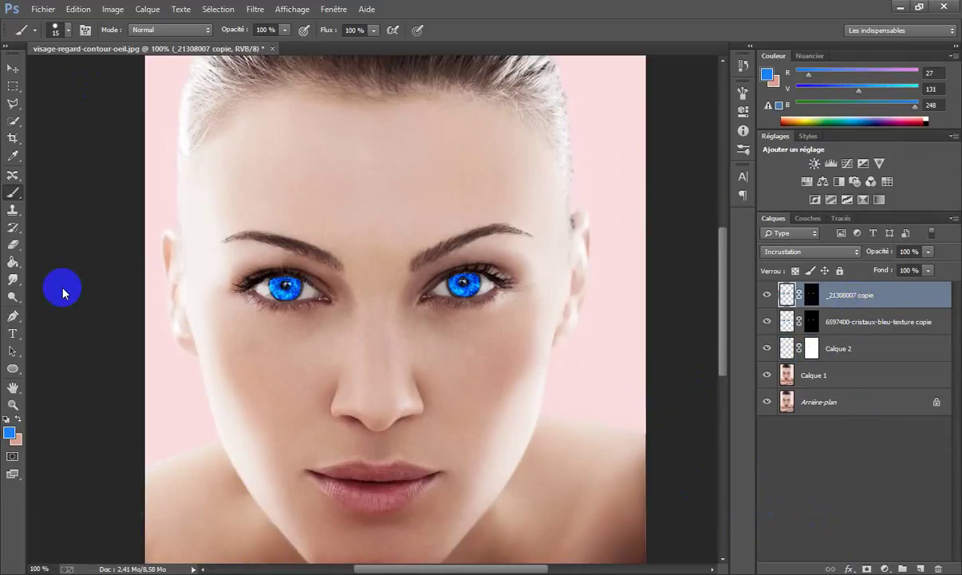
{"action": "left_click", "coordinate": [71, 31]}
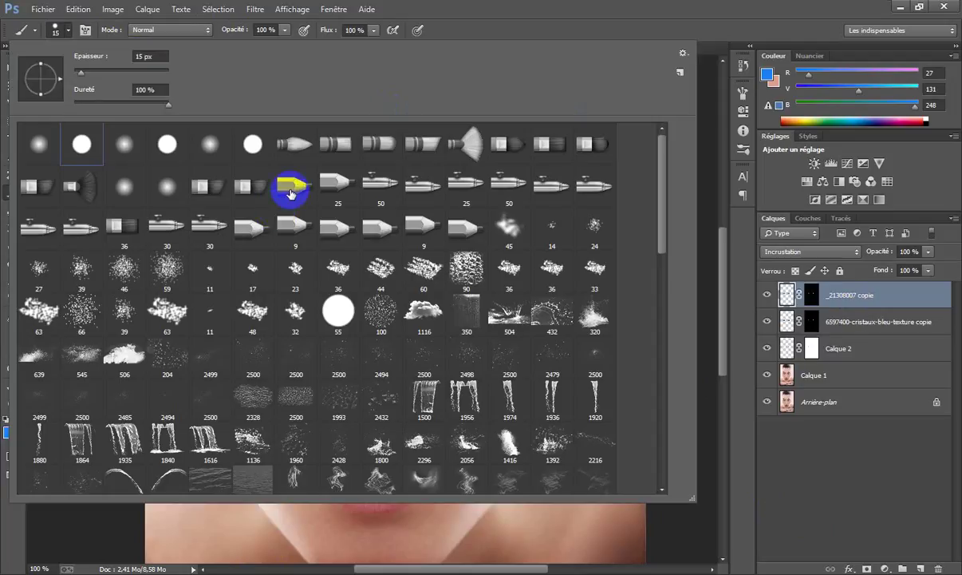
{"action": "left_click", "coordinate": [296, 144]}
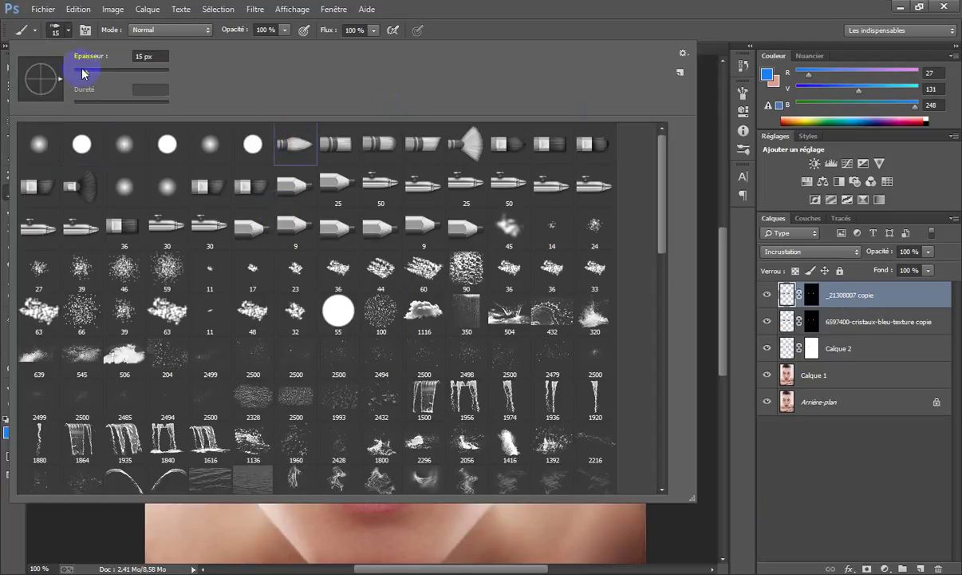
{"action": "left_click_drag", "start_coordinate": [82, 73], "coordinate": [80, 72]}
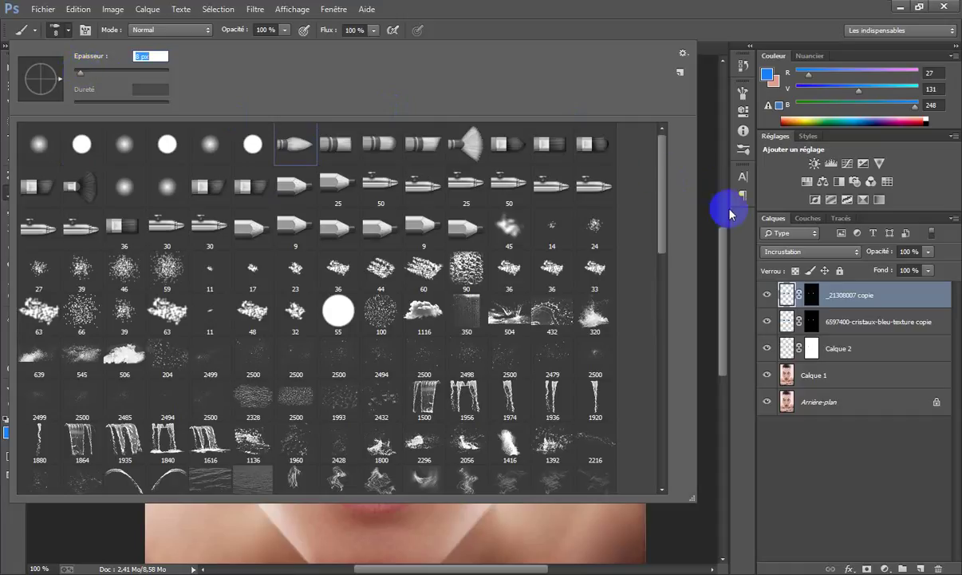
{"action": "left_click", "coordinate": [736, 265]}
{"action": "left_click", "coordinate": [284, 30]}
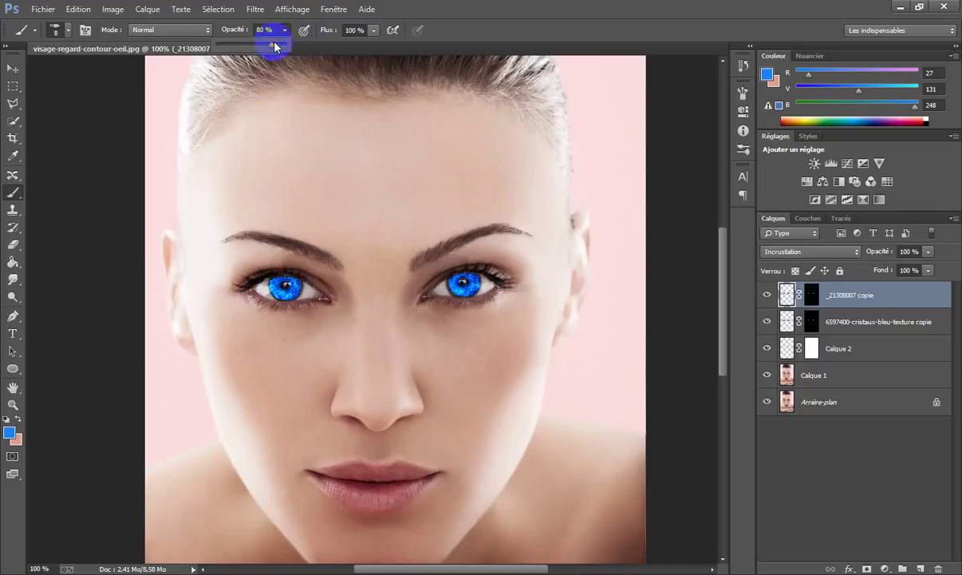
Start a Pen path with an anchor beyond the outer corner of the eye on the photo's left side.
{"action": "left_click", "coordinate": [13, 315]}
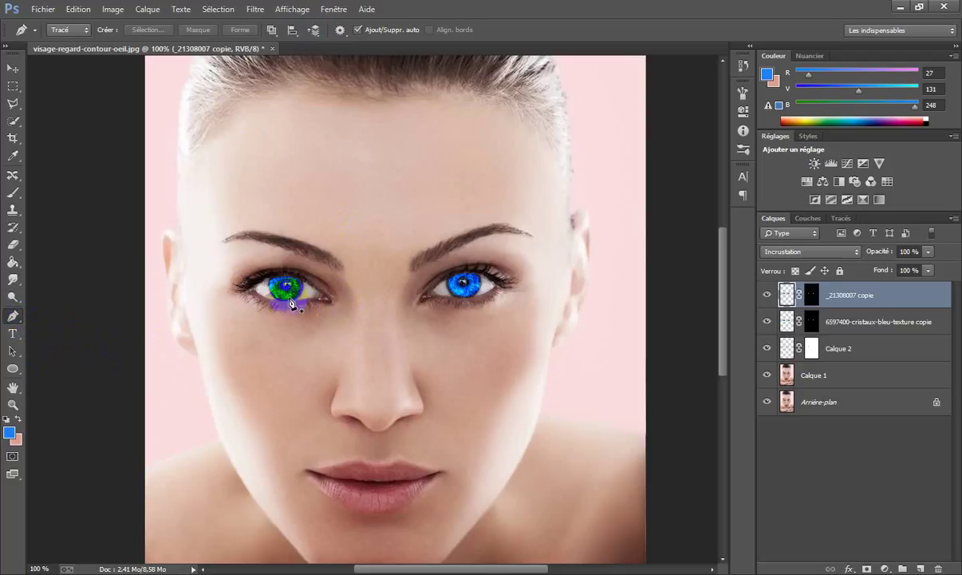
{"action": "left_click", "coordinate": [211, 284]}
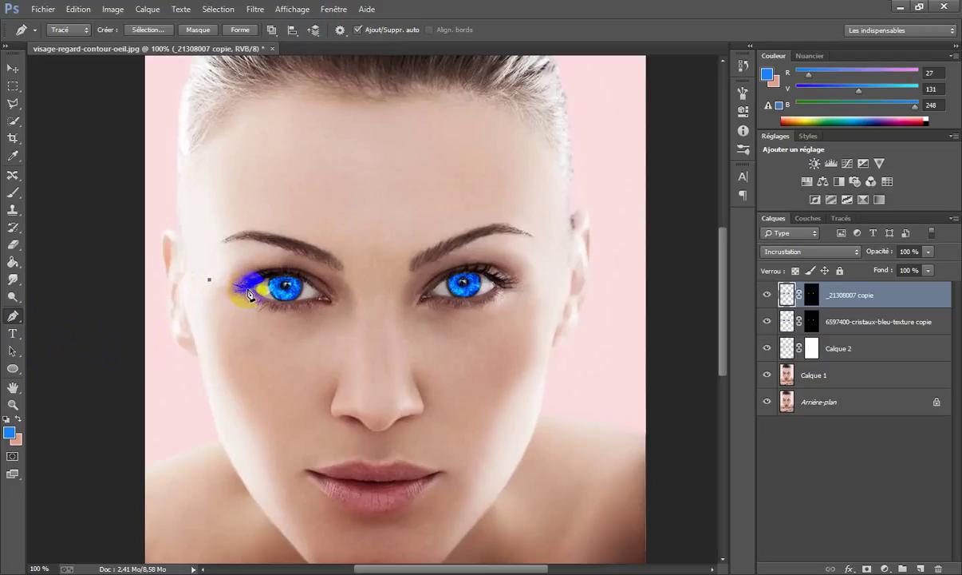
{"action": "left_click_drag", "start_coordinate": [249, 294], "coordinate": [275, 287]}
{"action": "left_click", "coordinate": [328, 298]}
{"action": "left_click_drag", "start_coordinate": [331, 301], "coordinate": [374, 345]}
{"action": "left_click_drag", "start_coordinate": [375, 346], "coordinate": [375, 345]}
{"action": "left_click", "coordinate": [920, 569]}
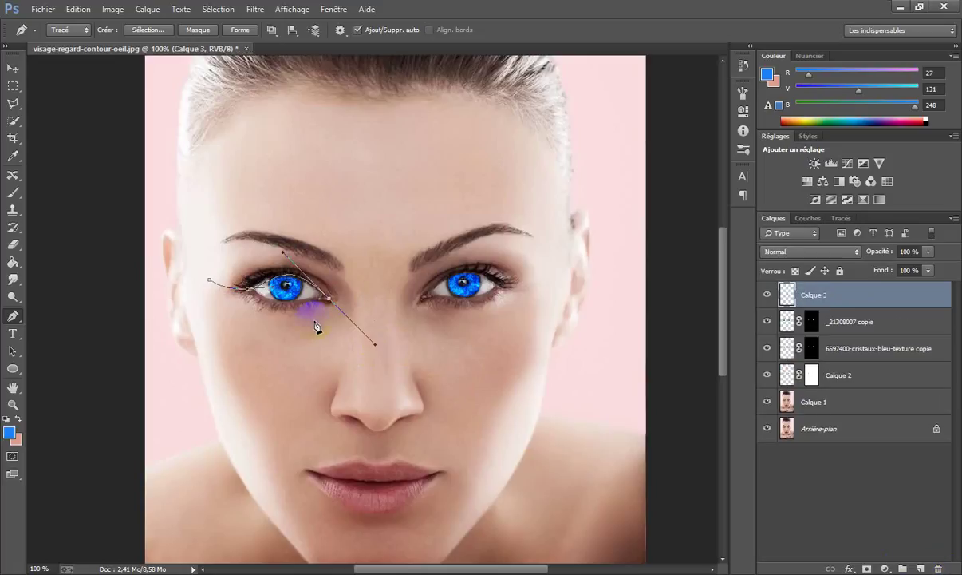
{"action": "key", "text": "ctrl+z"}
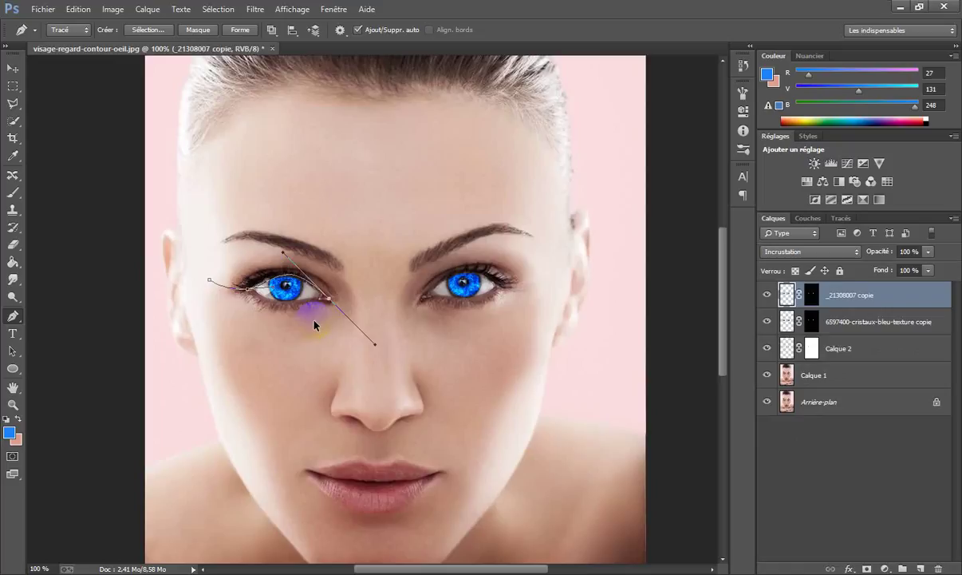
{"action": "key", "text": "ctrl+alt+z"}
{"action": "key", "text": "ctrl+alt+z"}
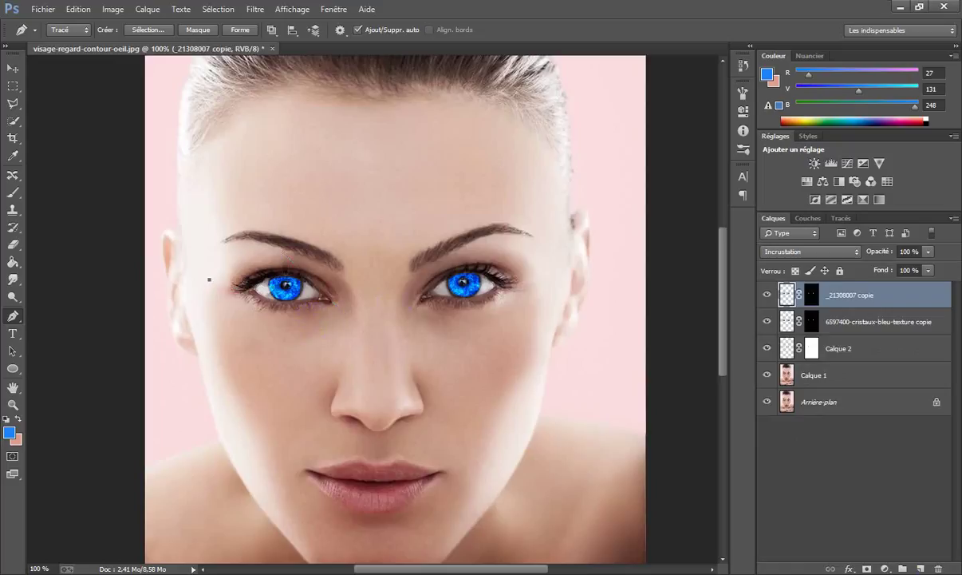
Add a new layer and continue the Pen path as a curve along the upper eyelid towards the inner corner.
{"action": "left_click", "coordinate": [921, 567]}
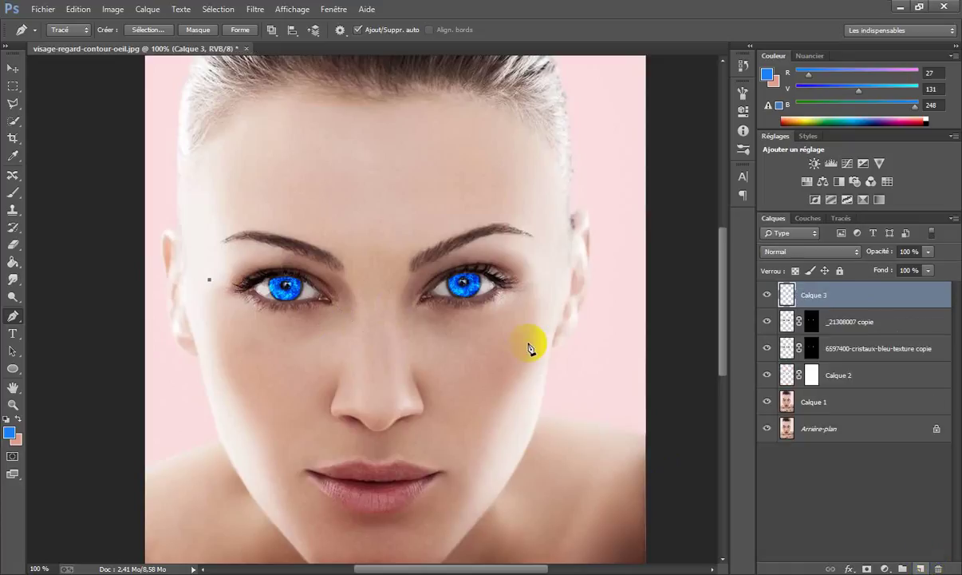
{"action": "left_click", "coordinate": [249, 285]}
{"action": "left_click_drag", "start_coordinate": [249, 285], "coordinate": [272, 275]}
{"action": "left_click", "coordinate": [317, 288]}
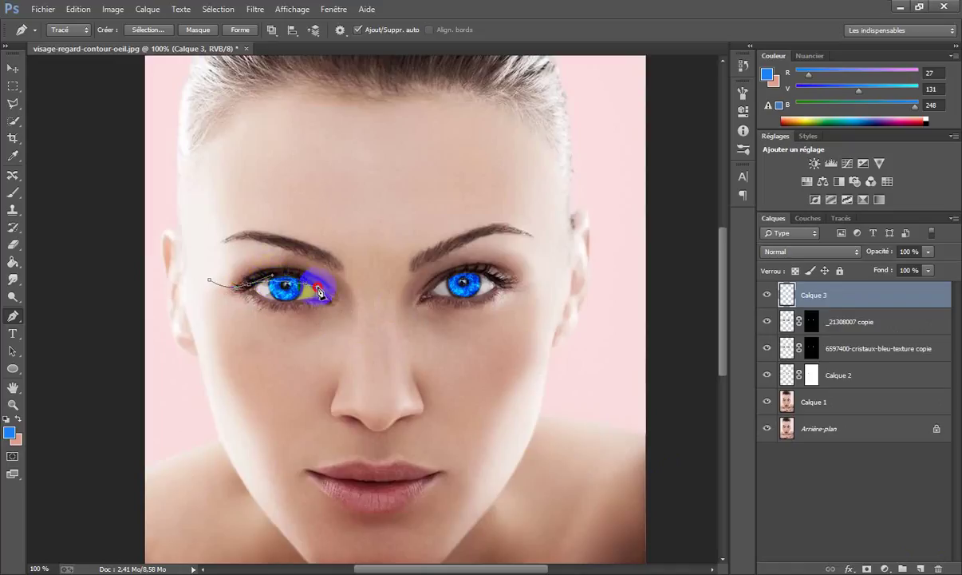
{"action": "mouse_move", "coordinate": [331, 299]}
{"action": "left_mouse_down"}
{"action": "mouse_move", "coordinate": [355, 312]}
{"action": "mouse_move", "coordinate": [345, 307]}
{"action": "left_mouse_up"}
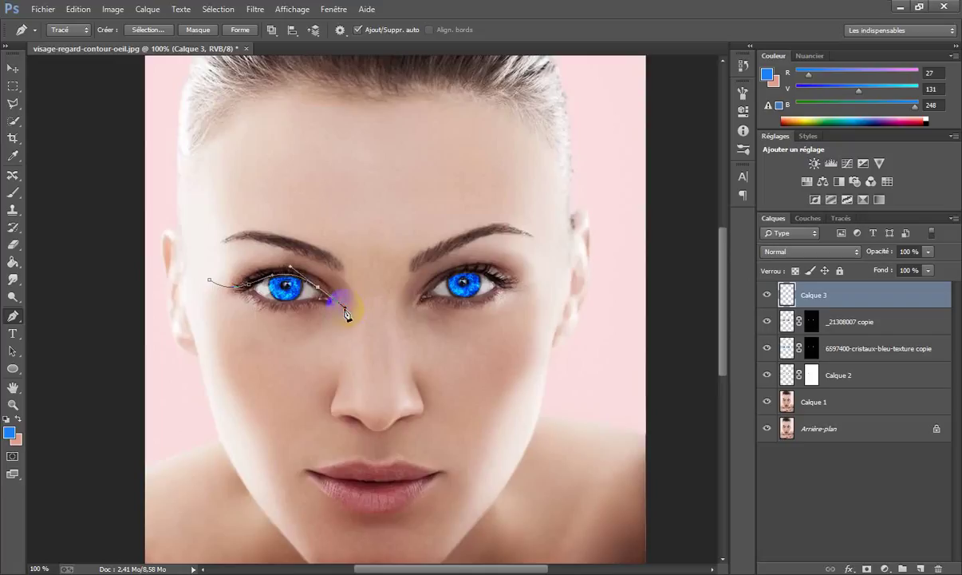
Try stroking the eyelid path in blue with the Forme tool and simulated pressure.
{"action": "right_click", "coordinate": [281, 264]}
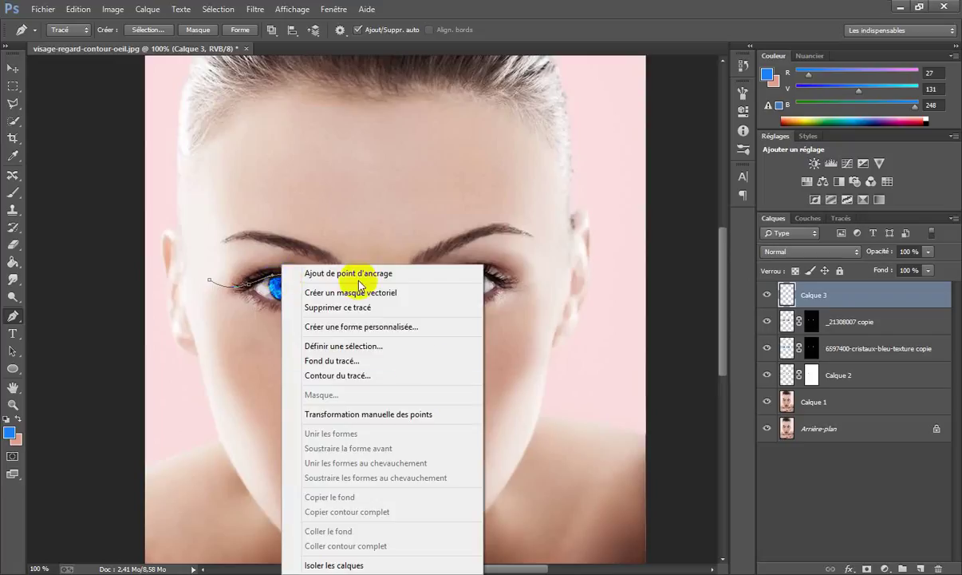
{"action": "left_click", "coordinate": [375, 378]}
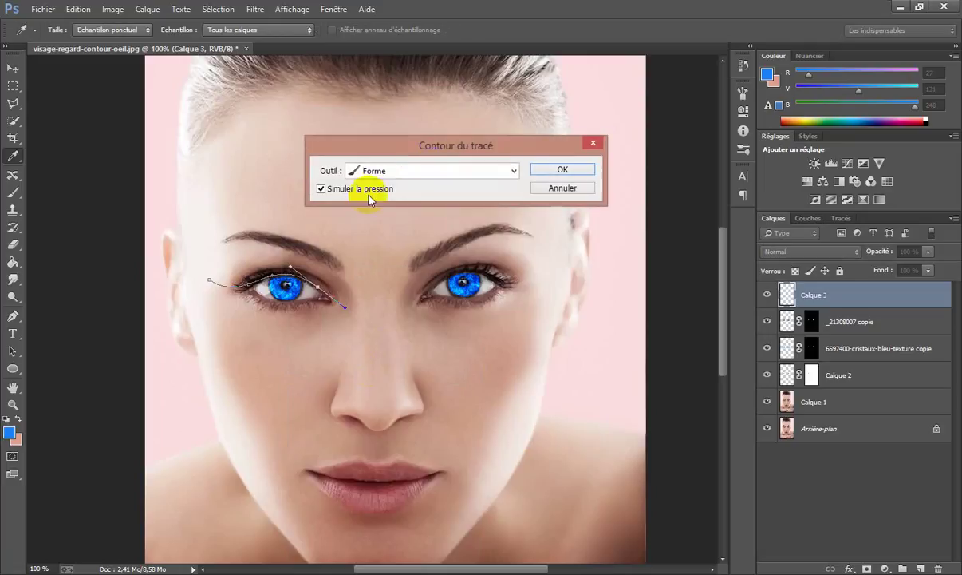
{"action": "left_click", "coordinate": [561, 170]}
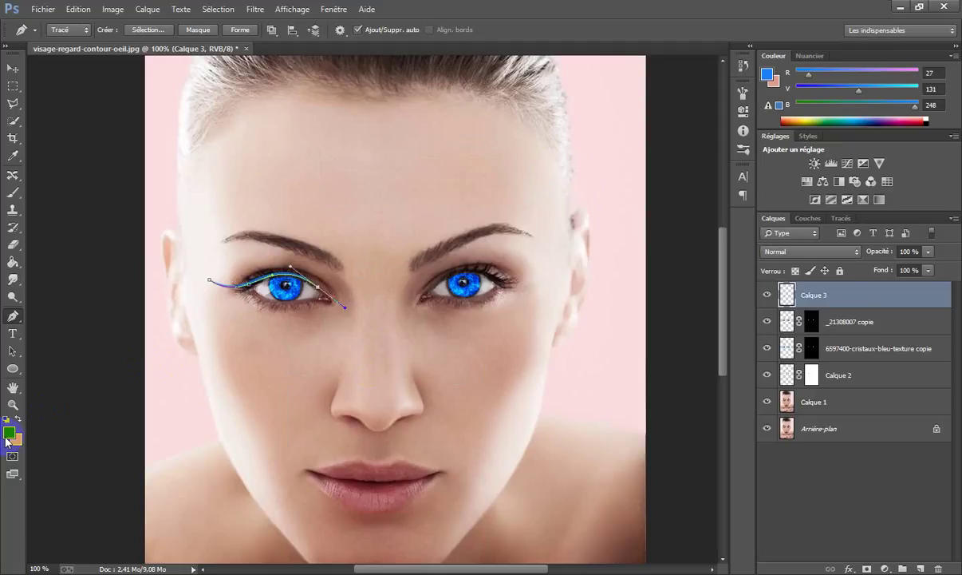
Undo the blue stroke, stroke the eyelid path in default black with the Forme tool instead, and dismiss the path.
{"action": "left_click", "coordinate": [6, 418]}
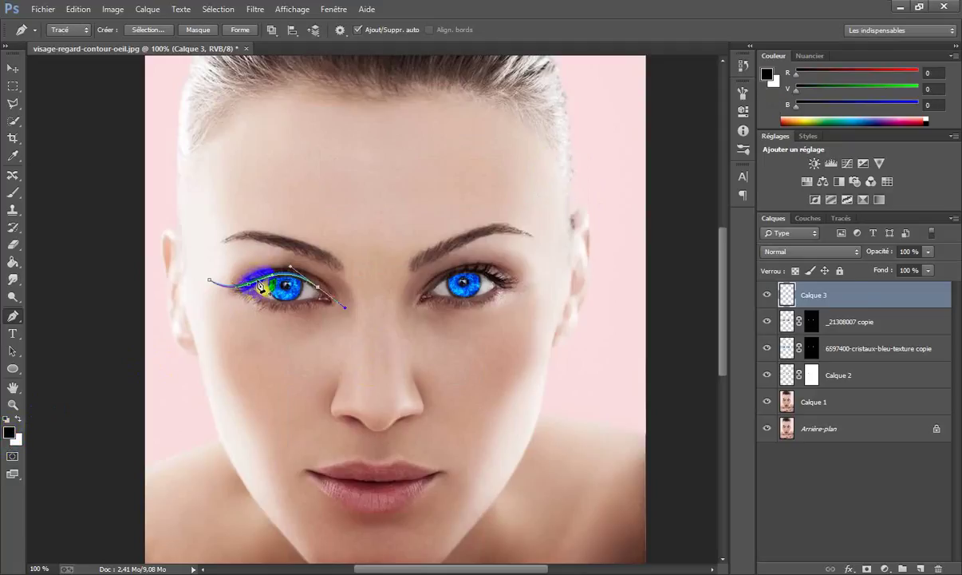
{"action": "key", "text": "ctrl+z"}
{"action": "right_click", "coordinate": [260, 285]}
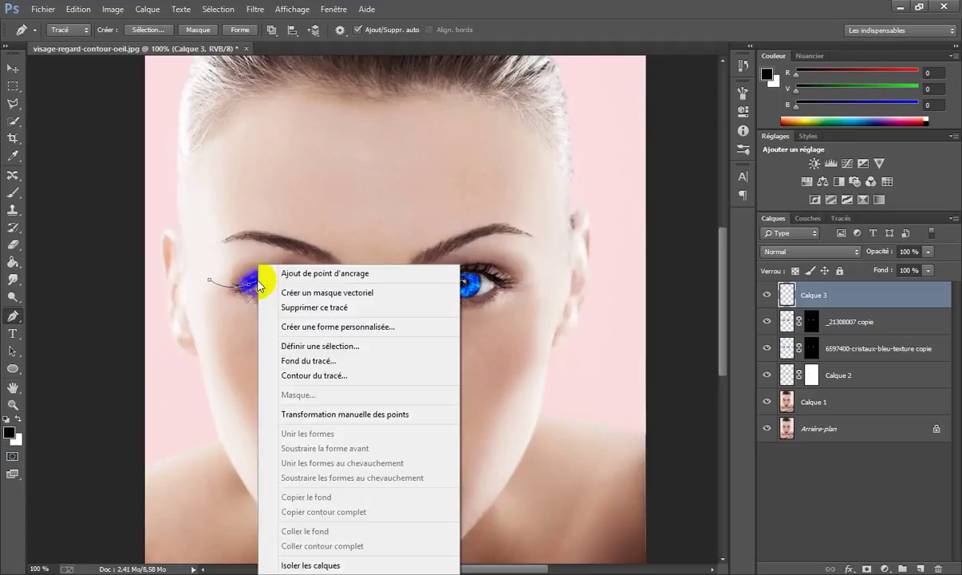
{"action": "left_click", "coordinate": [355, 376]}
{"action": "left_click", "coordinate": [549, 171]}
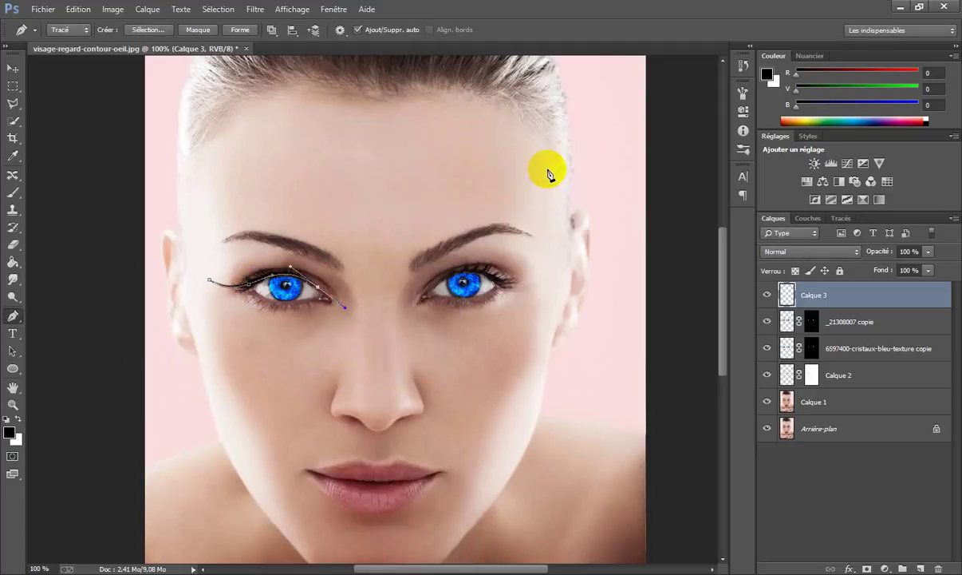
{"action": "key", "text": "Return"}
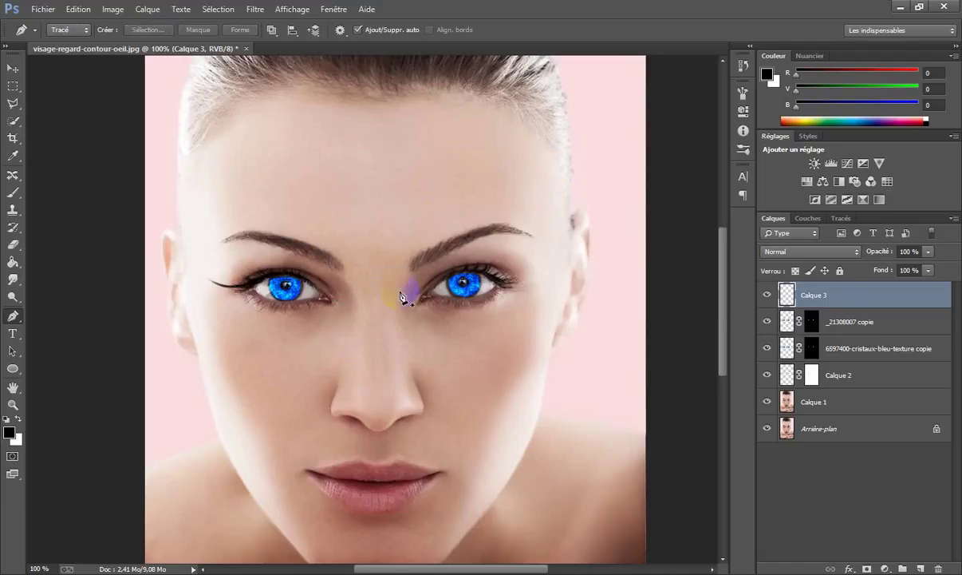
Duplicate the eyeliner layer Calque 3 within the same document, keeping the proposed name.
{"action": "right_click", "coordinate": [835, 300]}
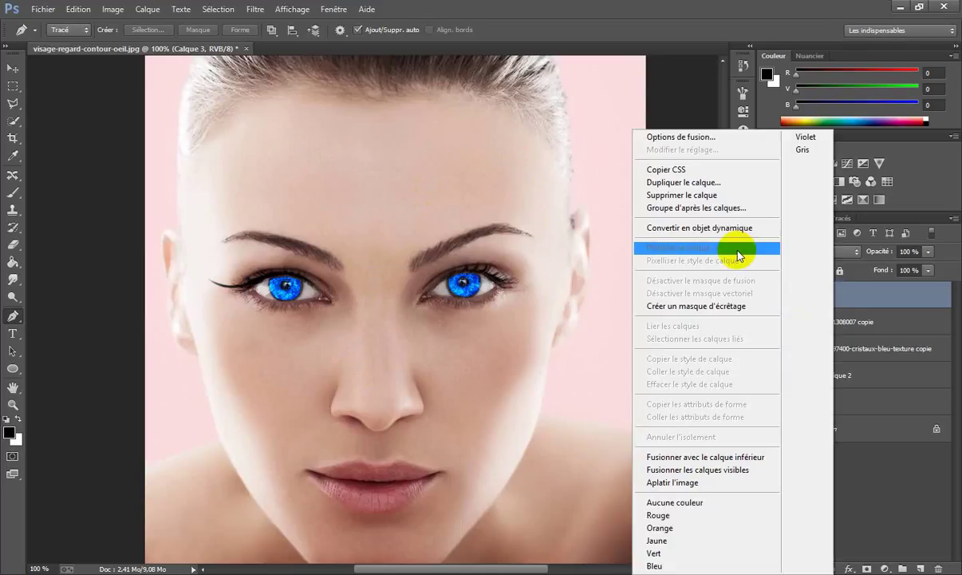
{"action": "left_click", "coordinate": [737, 189]}
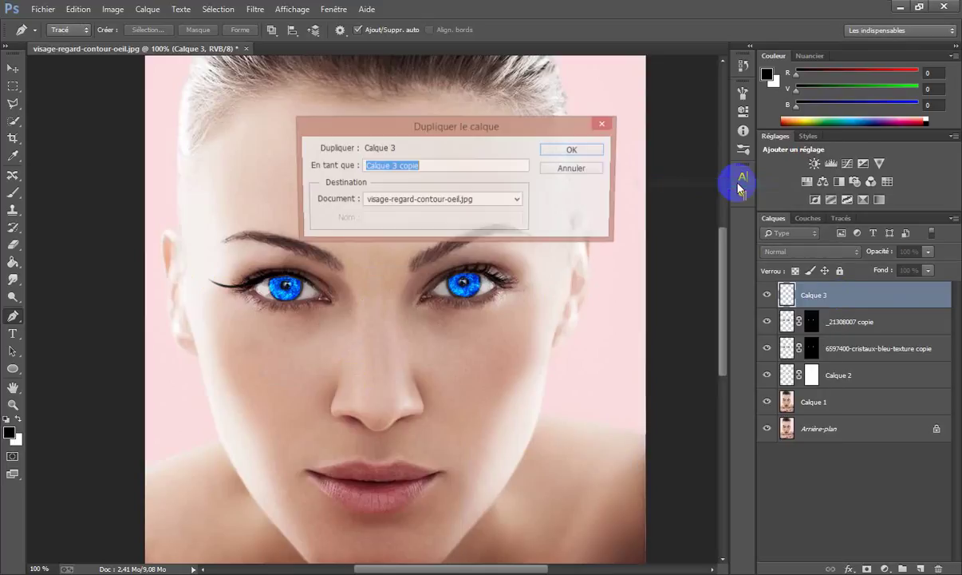
{"action": "left_click", "coordinate": [575, 151]}
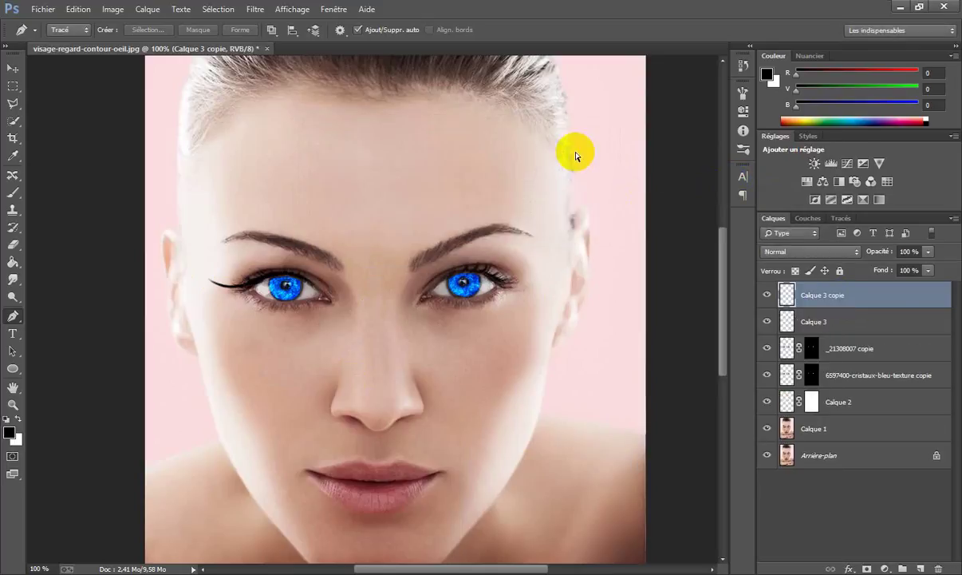
Flip the duplicated eyeliner horizontally and move it onto the upper eyelid of the eye on the photo's right side.
{"action": "key", "text": "ctrl+t"}
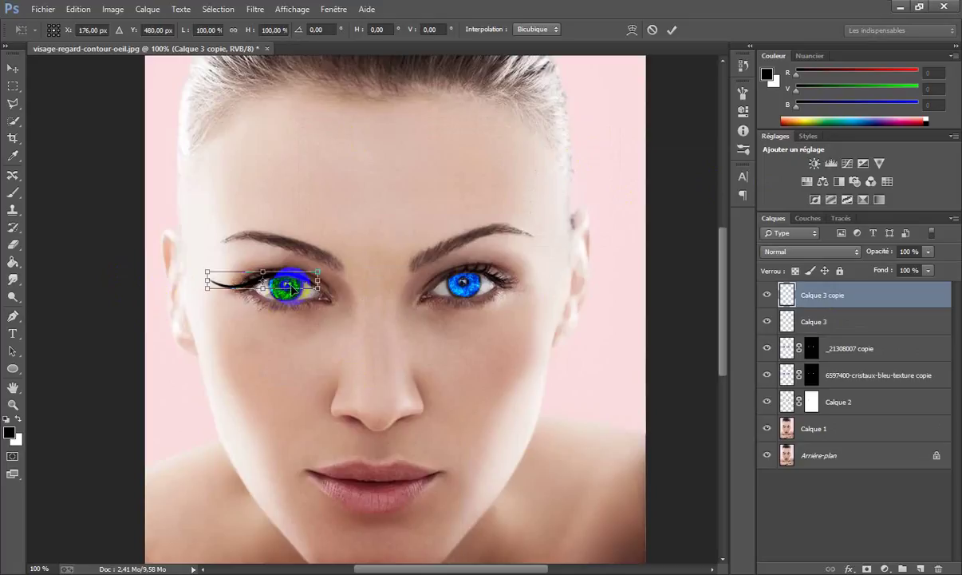
{"action": "right_click", "coordinate": [293, 287]}
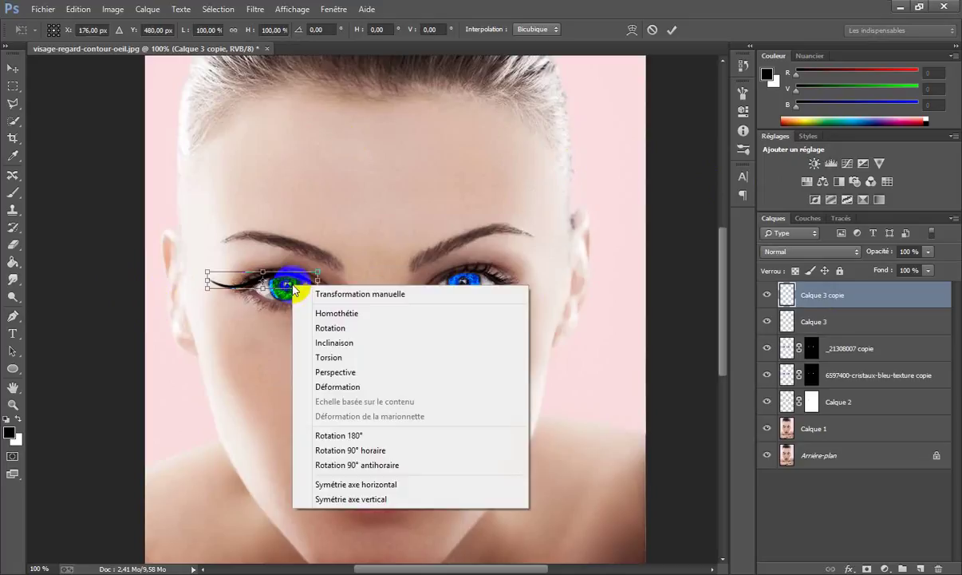
{"action": "left_click", "coordinate": [404, 484]}
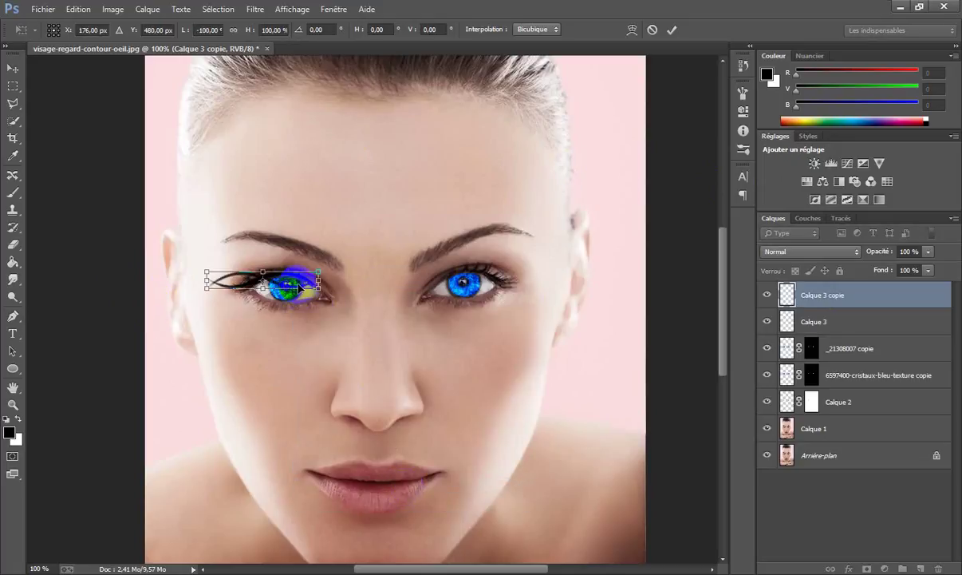
{"action": "left_click_drag", "start_coordinate": [293, 283], "coordinate": [523, 277]}
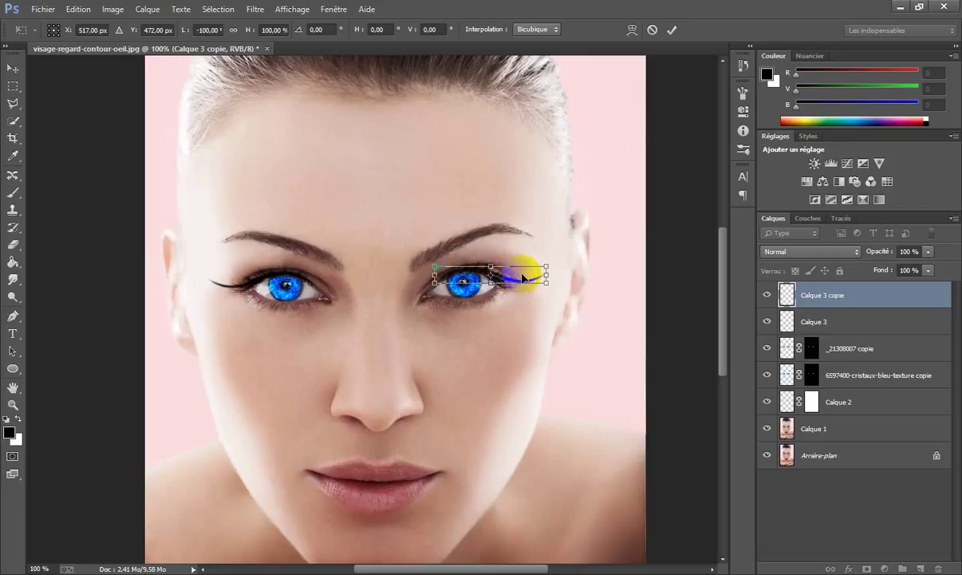
Align the mirrored eyeliner with the upper lash line, rotate it by about -1.8°, and apply the transformation.
{"action": "key", "text": "ctrl+plus"}
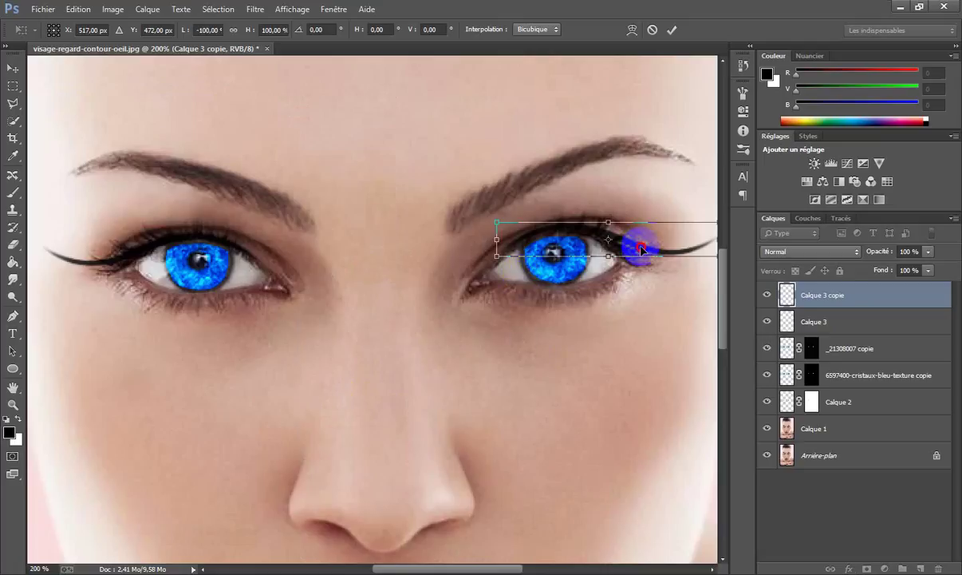
{"action": "left_click_drag", "start_coordinate": [640, 244], "coordinate": [639, 257]}
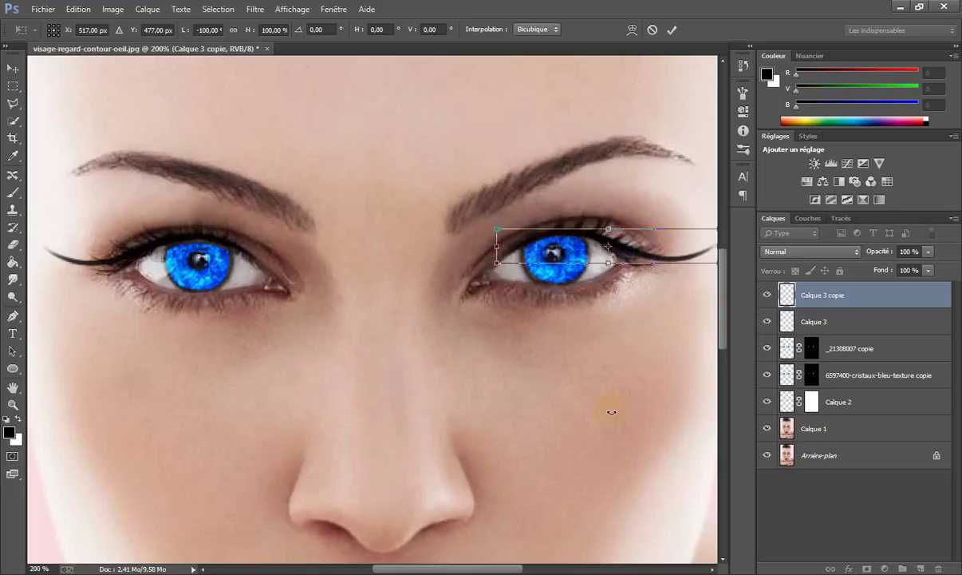
{"action": "left_click_drag", "start_coordinate": [597, 417], "coordinate": [502, 396]}
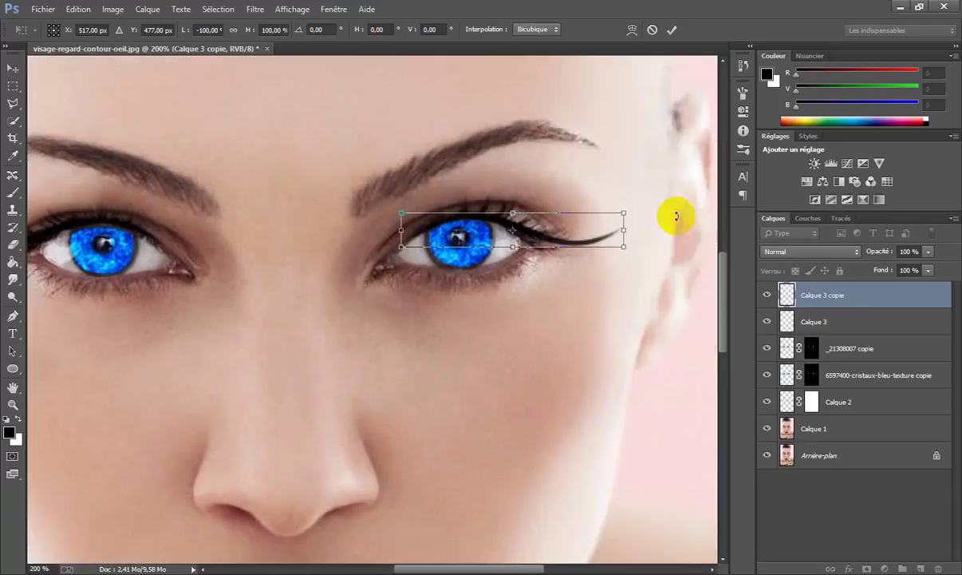
{"action": "left_click_drag", "start_coordinate": [664, 211], "coordinate": [661, 205]}
{"action": "left_click_drag", "start_coordinate": [482, 234], "coordinate": [483, 232]}
{"action": "key", "text": "Return"}
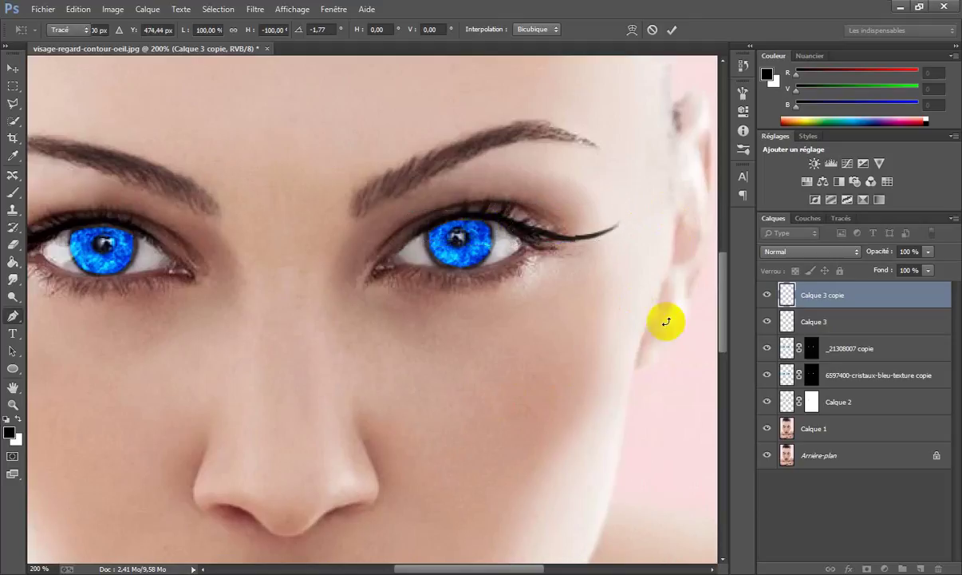
Merge the original eyeliner layer and its mirrored copy into a single layer.
{"action": "key", "text": "p"}
{"action": "key", "text": "ctrl+minus"}
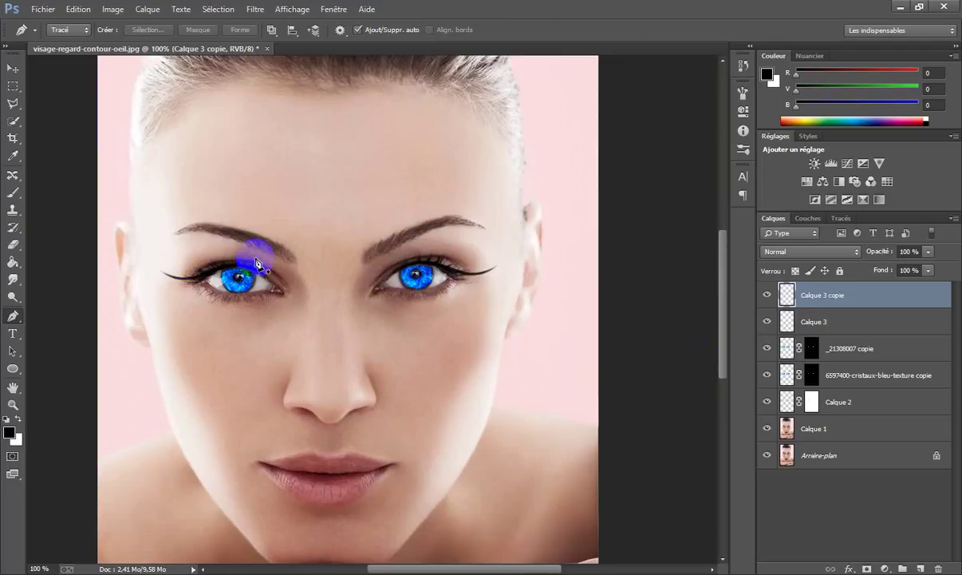
{"action": "left_click", "coordinate": [834, 321], "text": "shift"}
{"action": "right_click", "coordinate": [840, 295]}
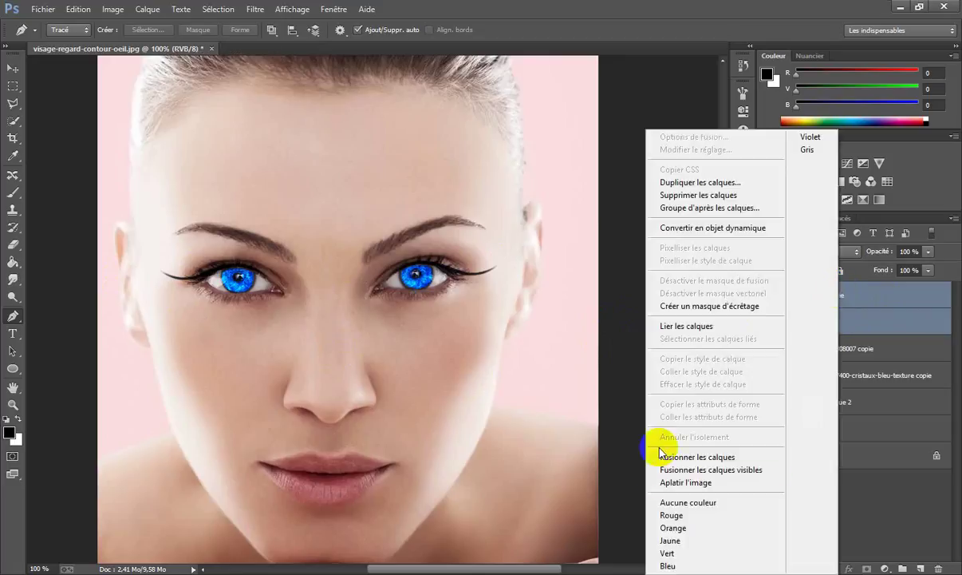
{"action": "left_click", "coordinate": [697, 458]}
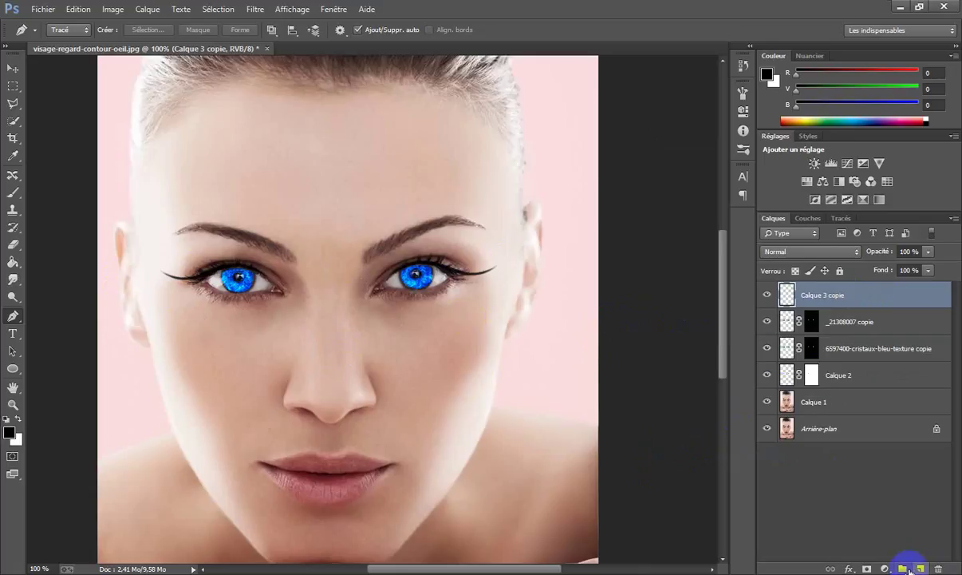
Add a new layer above the eyeliner and sample a bright blue from the iris as the foreground colour.
{"action": "left_click", "coordinate": [918, 568]}
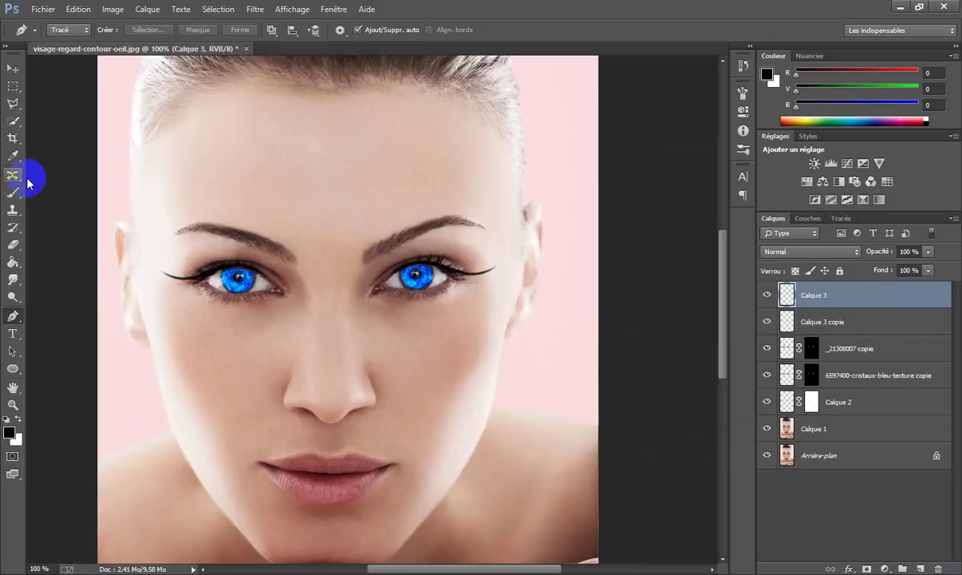
{"action": "left_click", "coordinate": [14, 156]}
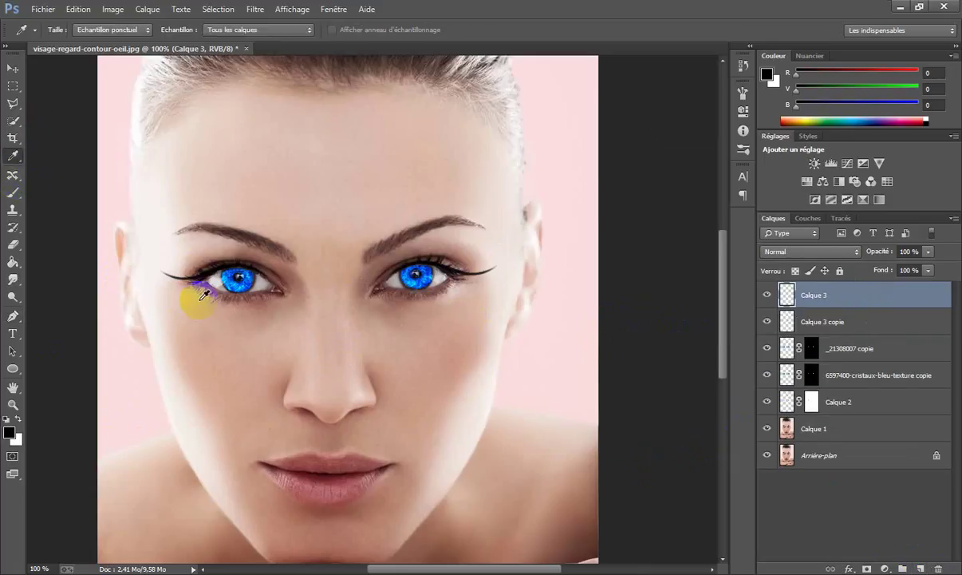
{"action": "left_click", "coordinate": [236, 267]}
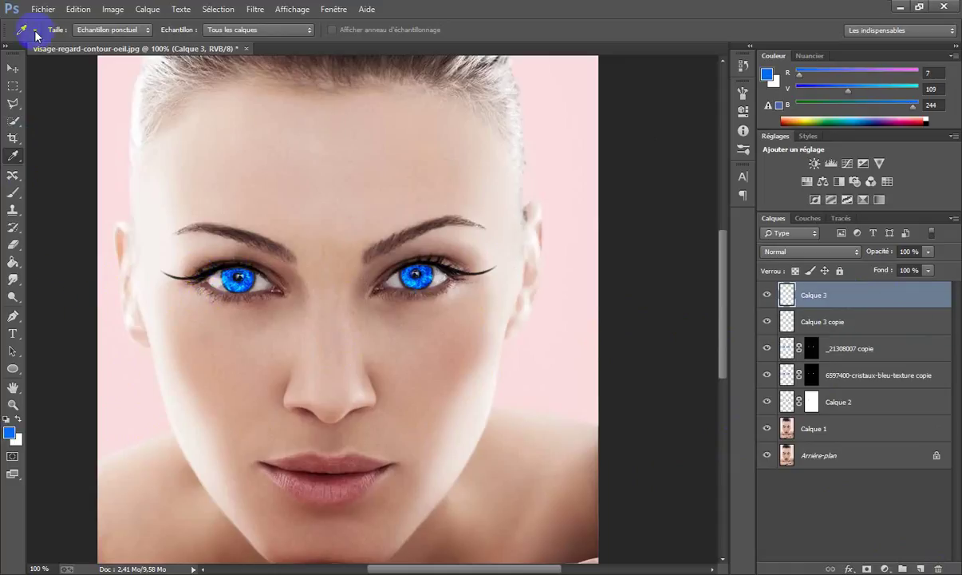
Switch to the Brush tool and set its opacity to 100%.
{"action": "left_click", "coordinate": [14, 193]}
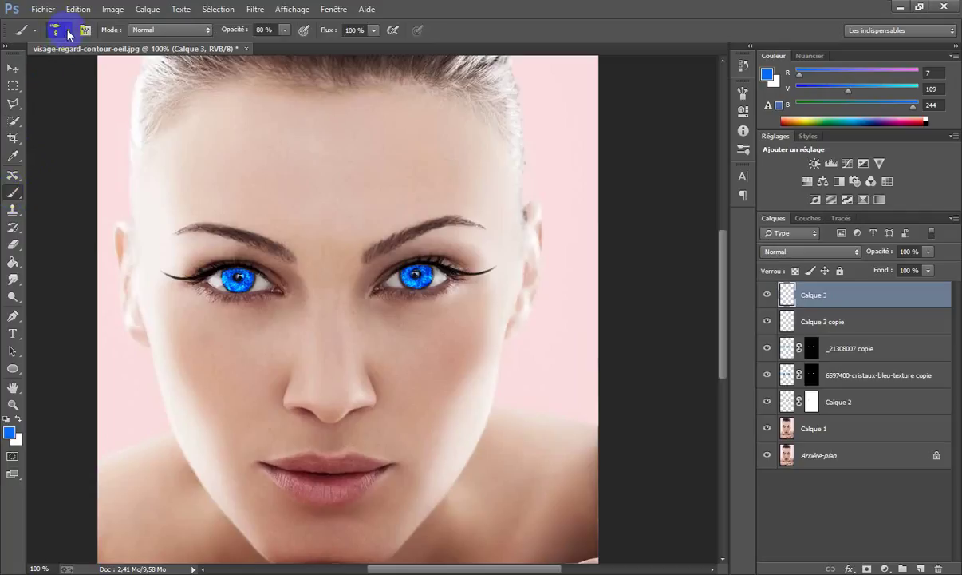
{"action": "left_click", "coordinate": [69, 31]}
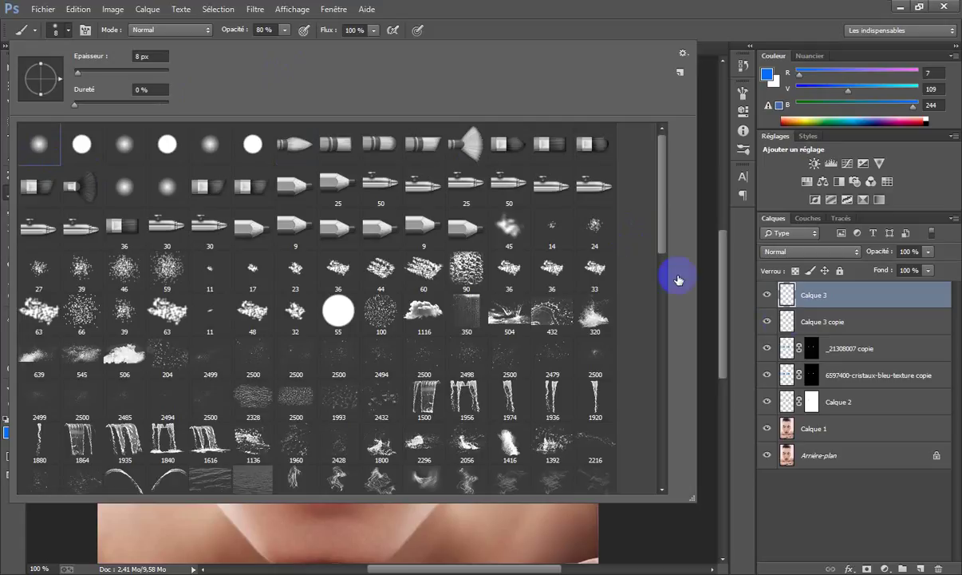
{"action": "left_click", "coordinate": [470, 28]}
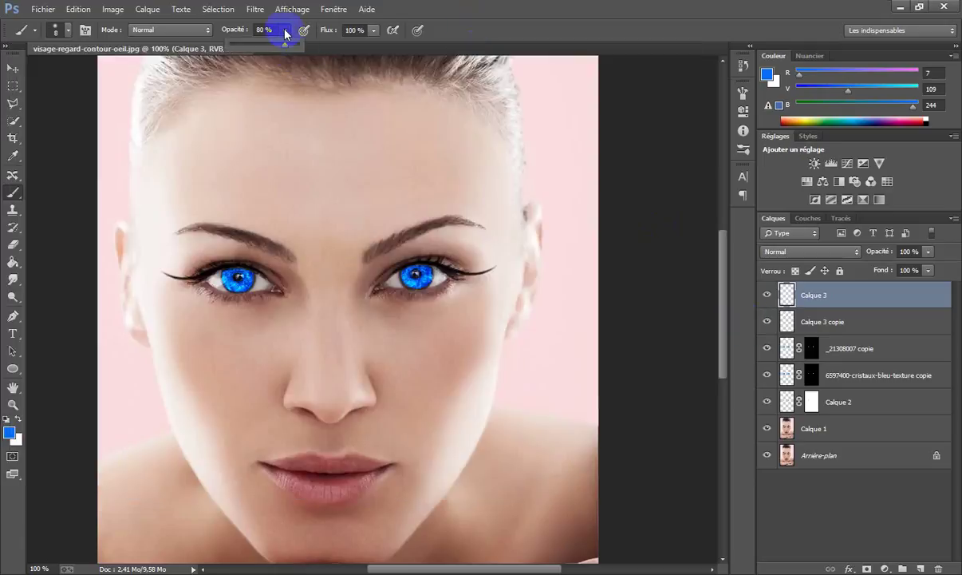
{"action": "left_click_drag", "start_coordinate": [284, 51], "coordinate": [342, 72]}
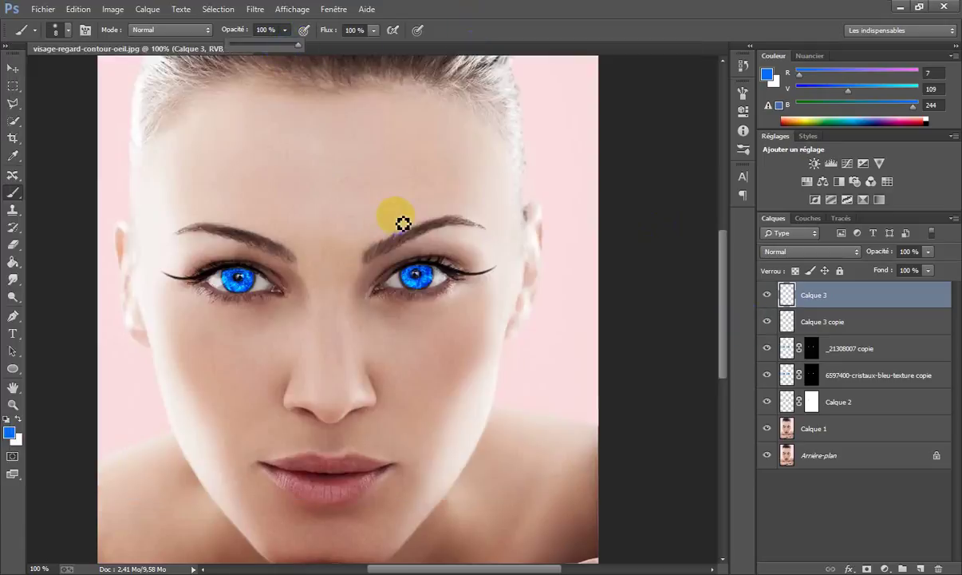
Enlarge the brush to 54 px and paint blue eyeshadow between the eyebrow and eyelid on the photo's left side.
{"action": "scroll", "coordinate": [397, 221], "scroll_direction": "up", "scroll_amount": 1}
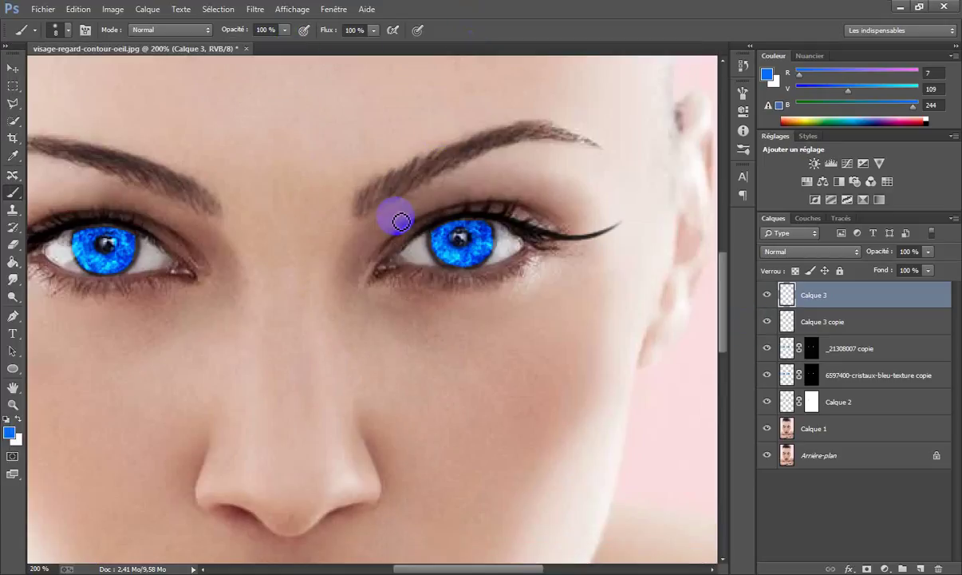
{"action": "left_click_drag", "start_coordinate": [279, 344], "coordinate": [428, 322]}
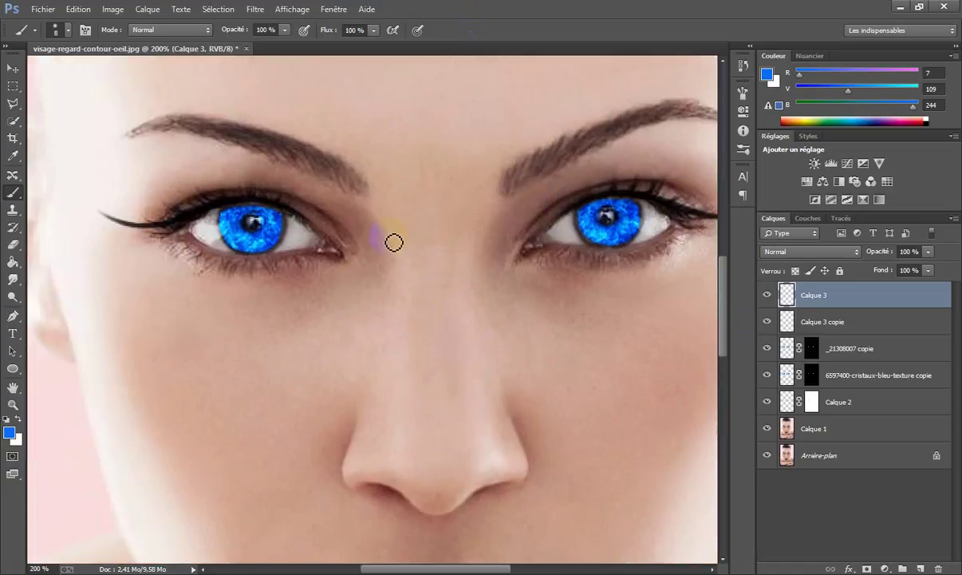
{"action": "left_click_drag", "start_coordinate": [379, 204], "coordinate": [409, 195]}
{"action": "mouse_move", "coordinate": [361, 225]}
{"action": "left_mouse_down"}
{"action": "mouse_move", "coordinate": [328, 189]}
{"action": "mouse_move", "coordinate": [272, 164]}
{"action": "mouse_move", "coordinate": [171, 157]}
{"action": "mouse_move", "coordinate": [108, 180]}
{"action": "mouse_move", "coordinate": [162, 163]}
{"action": "left_mouse_up"}
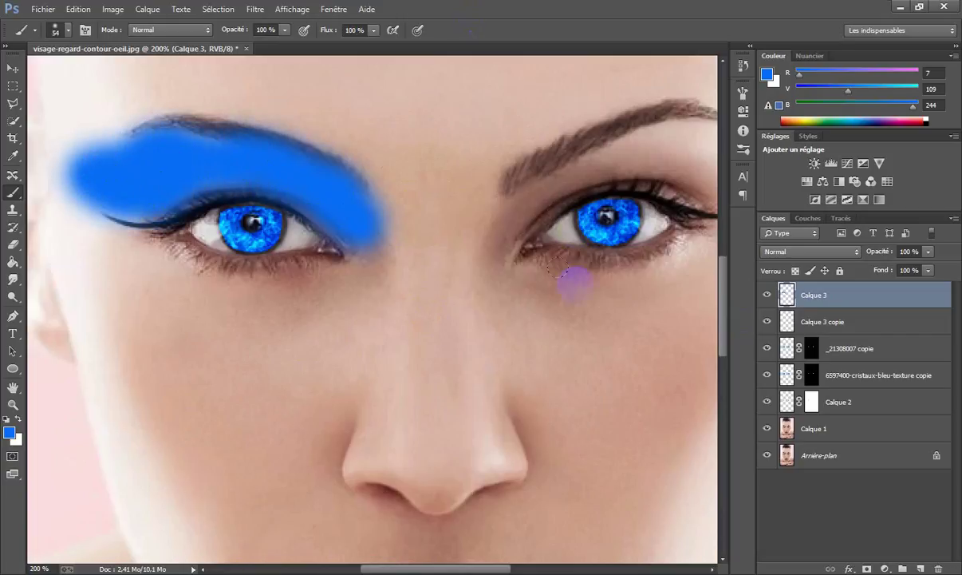
Paint matching blue eyeshadow from the inner corner to the outer end of the eyebrow on the photo's right side.
{"action": "mouse_move", "coordinate": [522, 185]}
{"action": "left_mouse_down"}
{"action": "mouse_move", "coordinate": [507, 207]}
{"action": "mouse_move", "coordinate": [512, 220]}
{"action": "mouse_move", "coordinate": [648, 142]}
{"action": "left_mouse_up"}
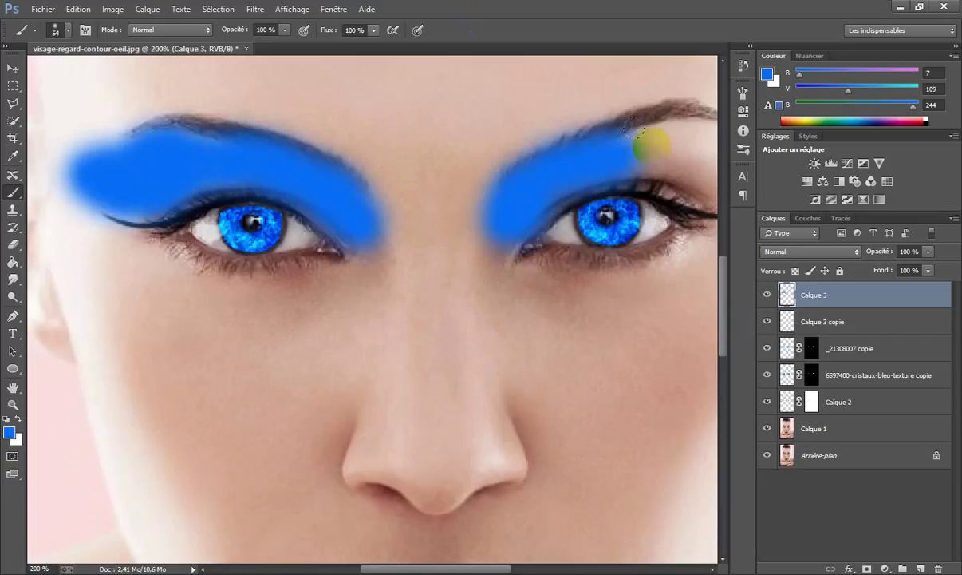
{"action": "left_click_drag", "start_coordinate": [564, 104], "coordinate": [401, 84]}
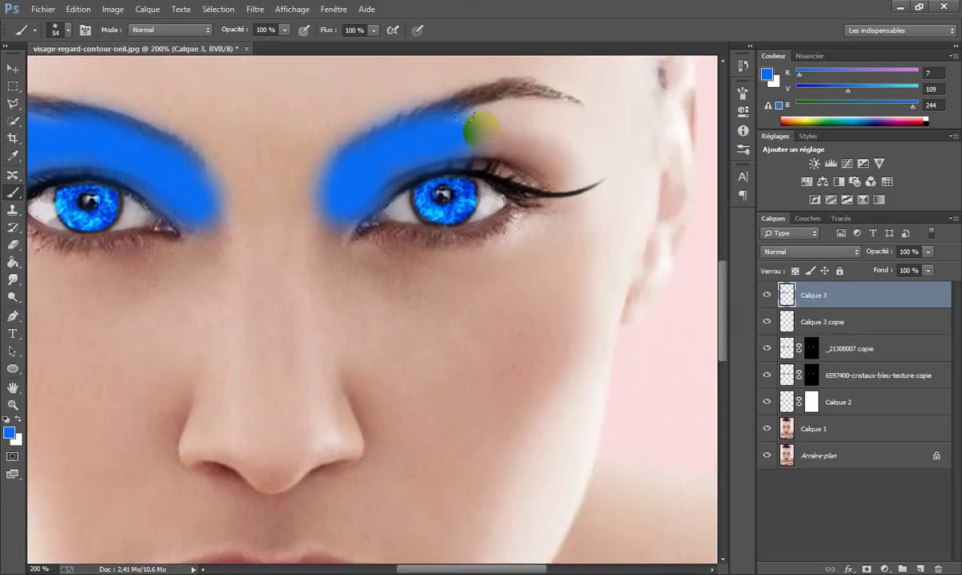
{"action": "mouse_move", "coordinate": [482, 130]}
{"action": "left_mouse_down"}
{"action": "mouse_move", "coordinate": [559, 119]}
{"action": "mouse_move", "coordinate": [503, 122]}
{"action": "mouse_move", "coordinate": [547, 144]}
{"action": "mouse_move", "coordinate": [540, 148]}
{"action": "mouse_move", "coordinate": [616, 142]}
{"action": "left_mouse_up"}
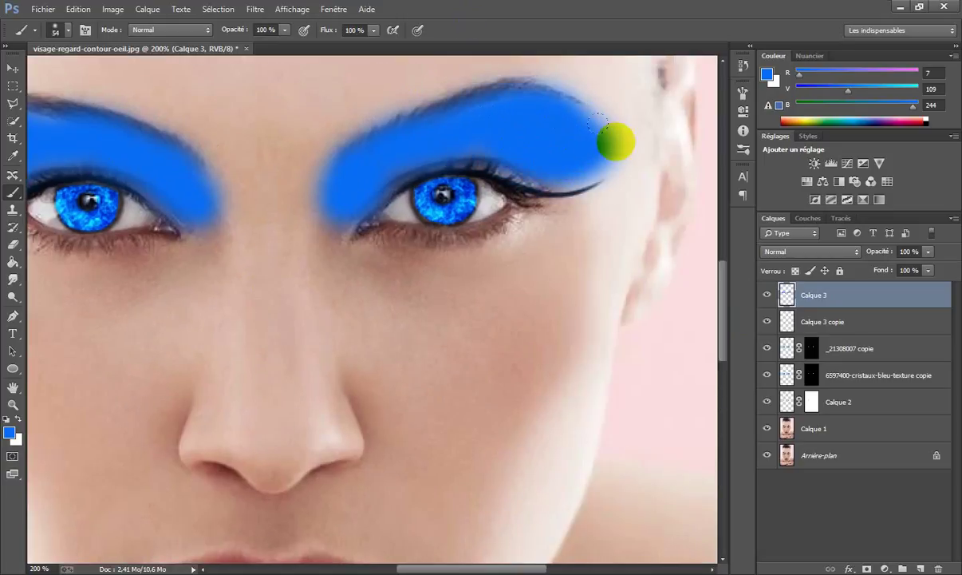
Add a layer mask to the eyeshadow layer and set the brush opacity to 41%.
{"action": "left_click", "coordinate": [867, 567]}
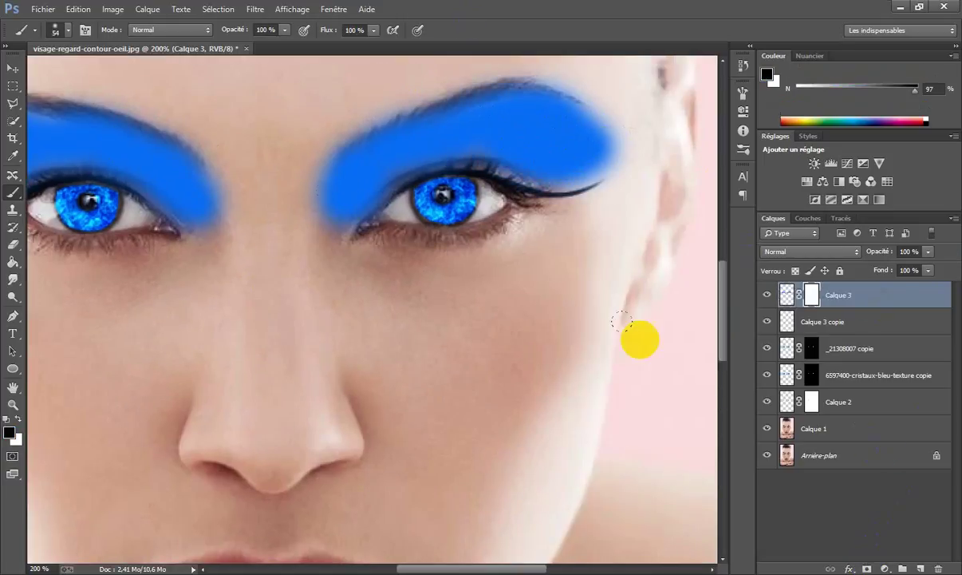
{"action": "left_click", "coordinate": [285, 30]}
{"action": "left_click_drag", "start_coordinate": [257, 50], "coordinate": [244, 44]}
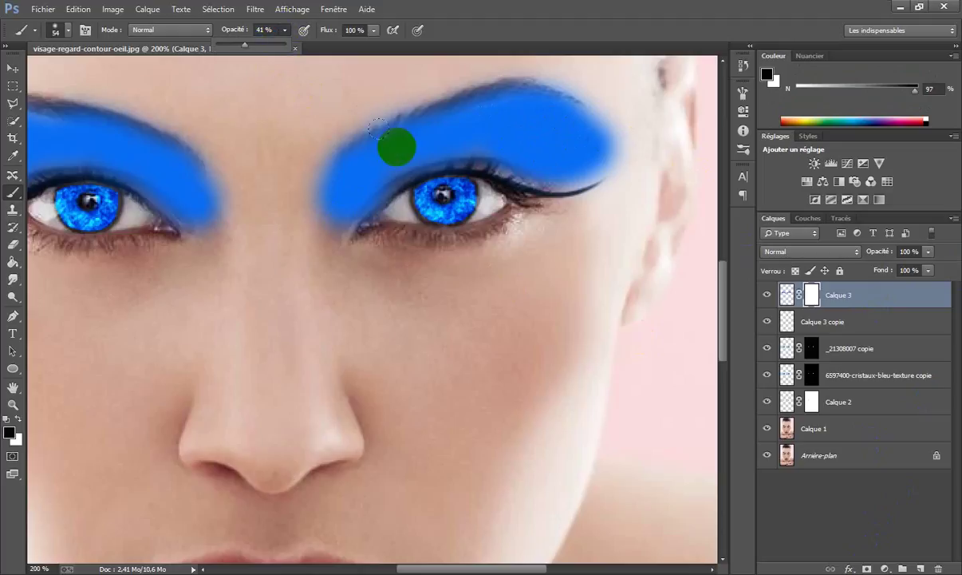
Mask out the blue over the inner corner and eyebrow on the photo's right side with a 75 px black brush.
{"action": "left_click_drag", "start_coordinate": [367, 123], "coordinate": [378, 120]}
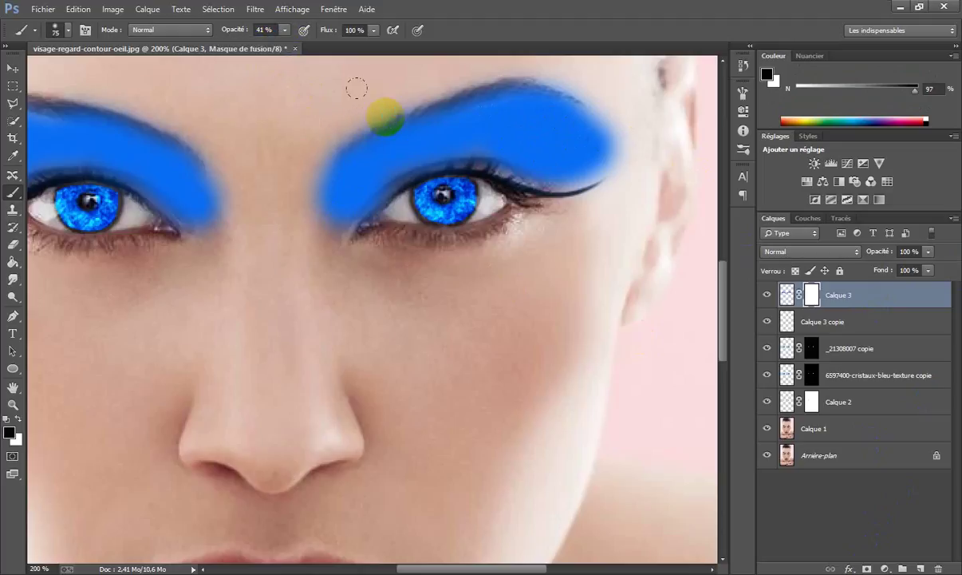
{"action": "left_click_drag", "start_coordinate": [325, 78], "coordinate": [308, 208]}
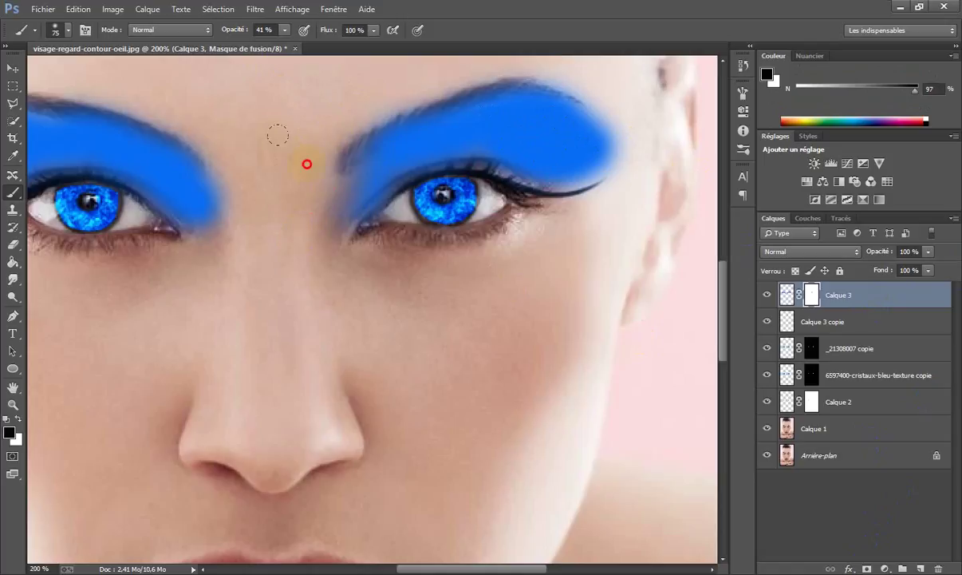
{"action": "mouse_move", "coordinate": [385, 93]}
{"action": "left_mouse_down"}
{"action": "mouse_move", "coordinate": [395, 90]}
{"action": "mouse_move", "coordinate": [359, 106]}
{"action": "mouse_move", "coordinate": [478, 70]}
{"action": "left_mouse_up"}
{"action": "mouse_move", "coordinate": [536, 49]}
{"action": "left_mouse_down"}
{"action": "mouse_move", "coordinate": [523, 84]}
{"action": "mouse_move", "coordinate": [494, 54]}
{"action": "mouse_move", "coordinate": [513, 50]}
{"action": "left_mouse_up"}
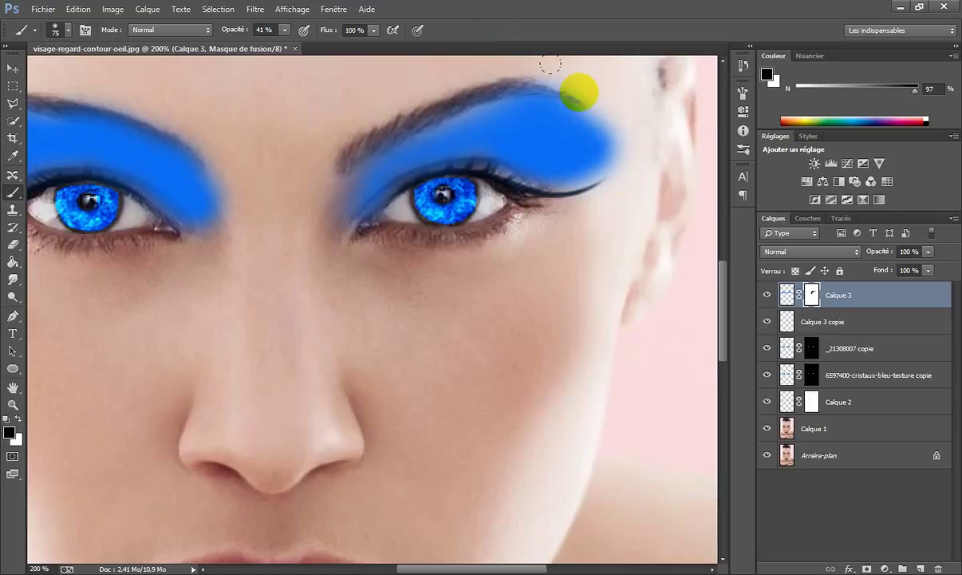
{"action": "key", "text": "ctrl+minus"}
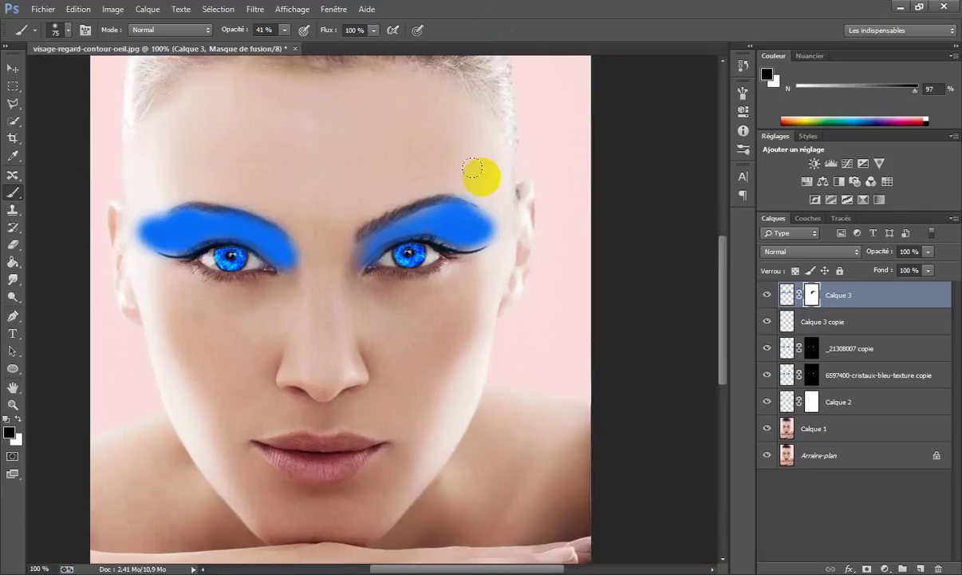
Reduce the brush to 41 px and set the eyeshadow layer's blending mode to Incrustation.
{"action": "mouse_move", "coordinate": [446, 152]}
{"action": "left_mouse_down"}
{"action": "mouse_move", "coordinate": [449, 190]}
{"action": "mouse_move", "coordinate": [430, 181]}
{"action": "mouse_move", "coordinate": [477, 198]}
{"action": "left_mouse_up"}
{"action": "left_click", "coordinate": [431, 180]}
{"action": "left_click", "coordinate": [858, 254]}
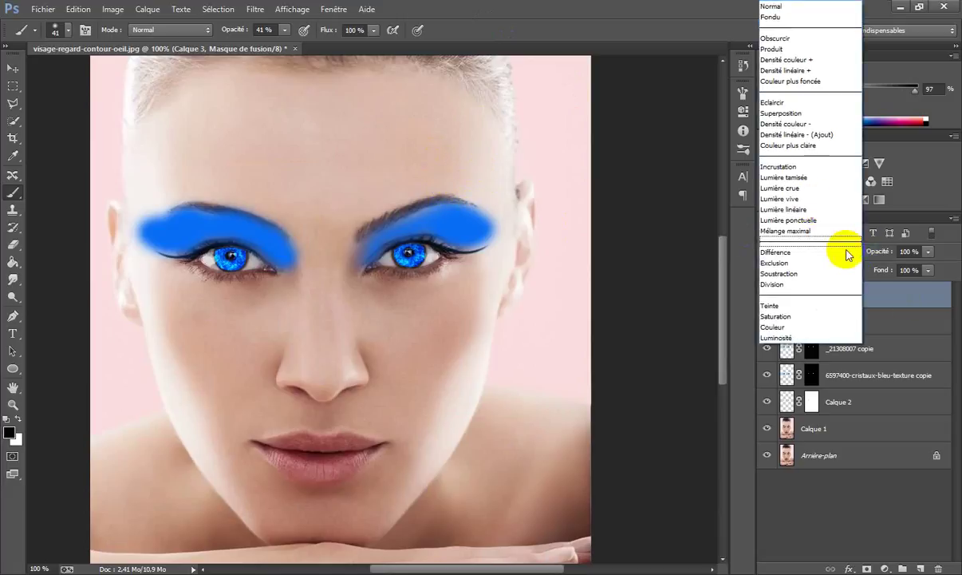
{"action": "left_click", "coordinate": [806, 161]}
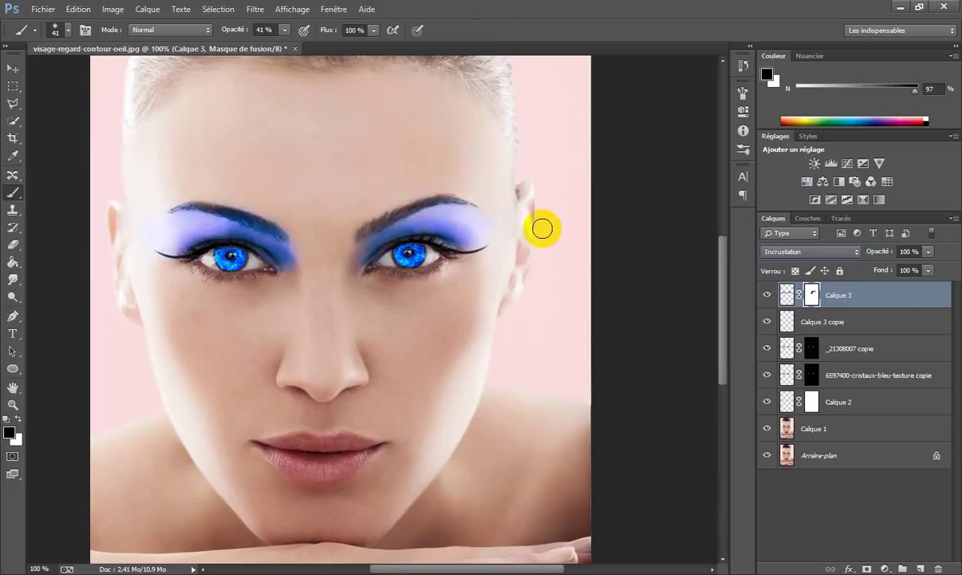
Mask out the blue spilling over both eyebrows and the inner eye corner on the photo's left side with a black brush.
{"action": "mouse_move", "coordinate": [367, 220]}
{"action": "left_mouse_down"}
{"action": "mouse_move", "coordinate": [388, 196]}
{"action": "mouse_move", "coordinate": [375, 217]}
{"action": "left_mouse_up"}
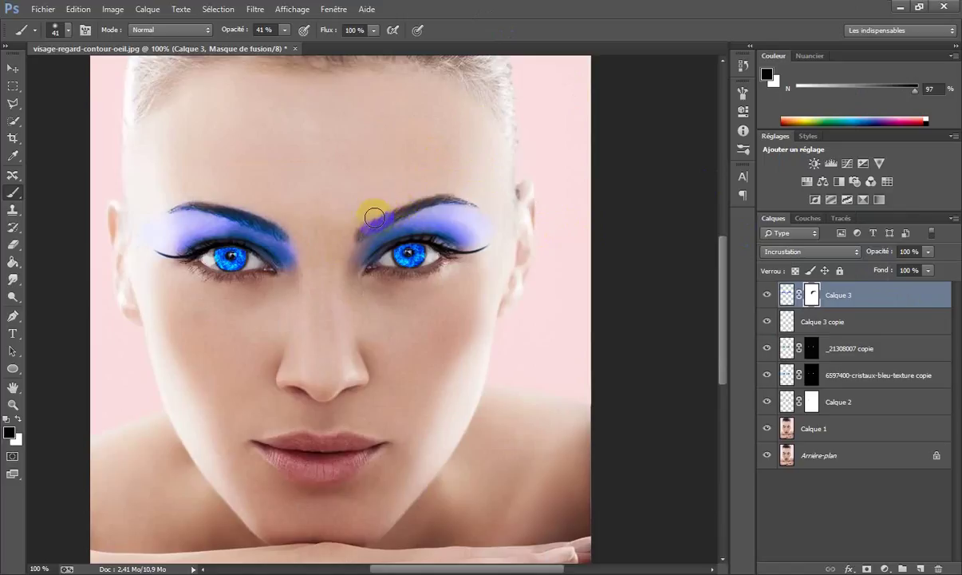
{"action": "mouse_move", "coordinate": [273, 226]}
{"action": "left_mouse_down"}
{"action": "mouse_move", "coordinate": [294, 256]}
{"action": "mouse_move", "coordinate": [260, 211]}
{"action": "mouse_move", "coordinate": [186, 192]}
{"action": "mouse_move", "coordinate": [218, 191]}
{"action": "mouse_move", "coordinate": [197, 205]}
{"action": "mouse_move", "coordinate": [150, 209]}
{"action": "mouse_move", "coordinate": [163, 204]}
{"action": "left_mouse_up"}
{"action": "left_click", "coordinate": [285, 234]}
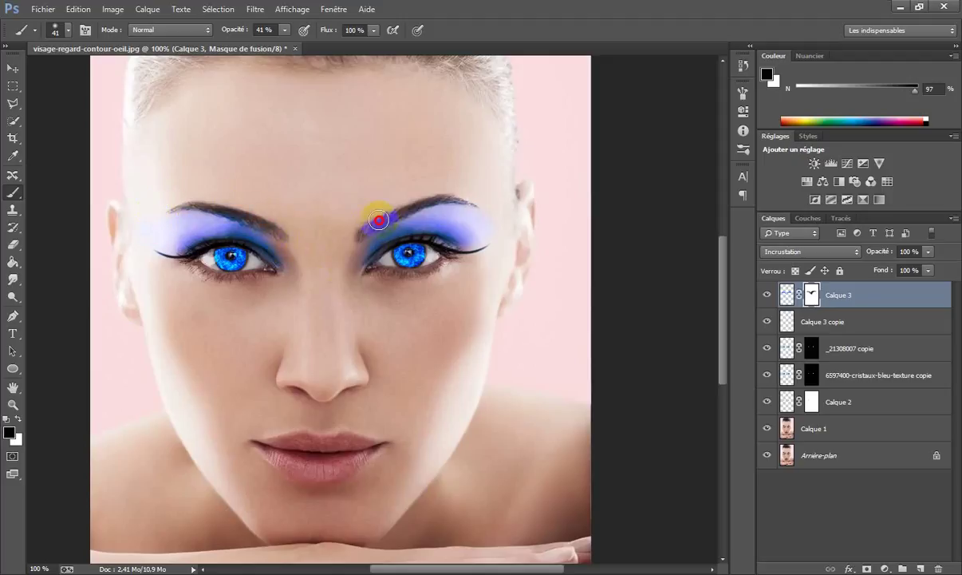
{"action": "left_click_drag", "start_coordinate": [379, 219], "coordinate": [409, 206]}
{"action": "left_click_drag", "start_coordinate": [511, 204], "coordinate": [503, 247]}
{"action": "mouse_move", "coordinate": [276, 302]}
{"action": "left_mouse_down"}
{"action": "mouse_move", "coordinate": [296, 296]}
{"action": "mouse_move", "coordinate": [288, 275]}
{"action": "left_mouse_up"}
Extend the blue eyeshadow outward past the eyebrow's outer end on the photo's left side with an 81 px brush.
{"action": "left_click", "coordinate": [171, 207], "text": "alt"}
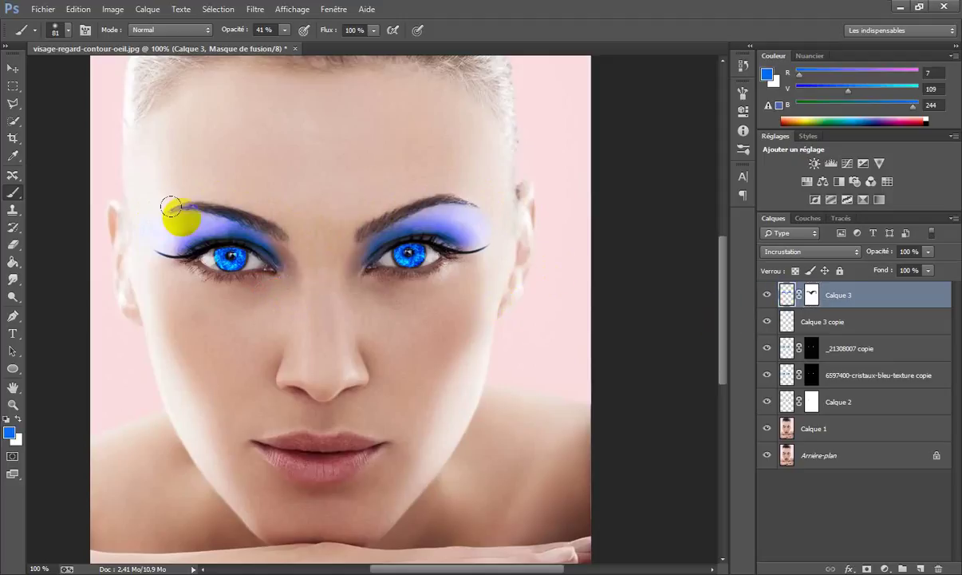
{"action": "mouse_move", "coordinate": [171, 208]}
{"action": "left_mouse_down"}
{"action": "mouse_move", "coordinate": [135, 223]}
{"action": "mouse_move", "coordinate": [145, 229]}
{"action": "mouse_move", "coordinate": [136, 213]}
{"action": "left_mouse_up"}
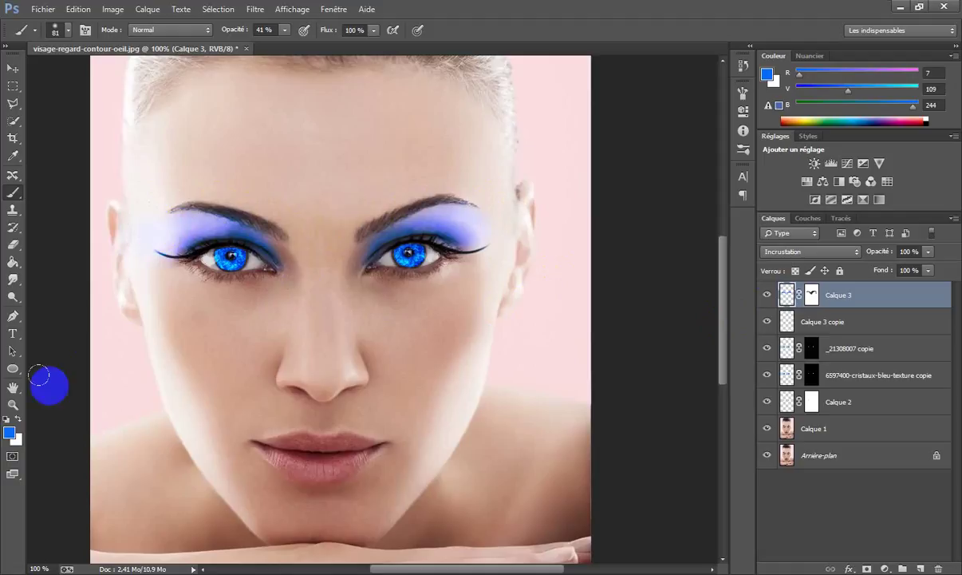
Refine the eyeshadow layer's mask with a small brush, blending the outer ends of both eyeshadows and clearing blue from both eyebrows.
{"action": "left_click", "coordinate": [811, 295]}
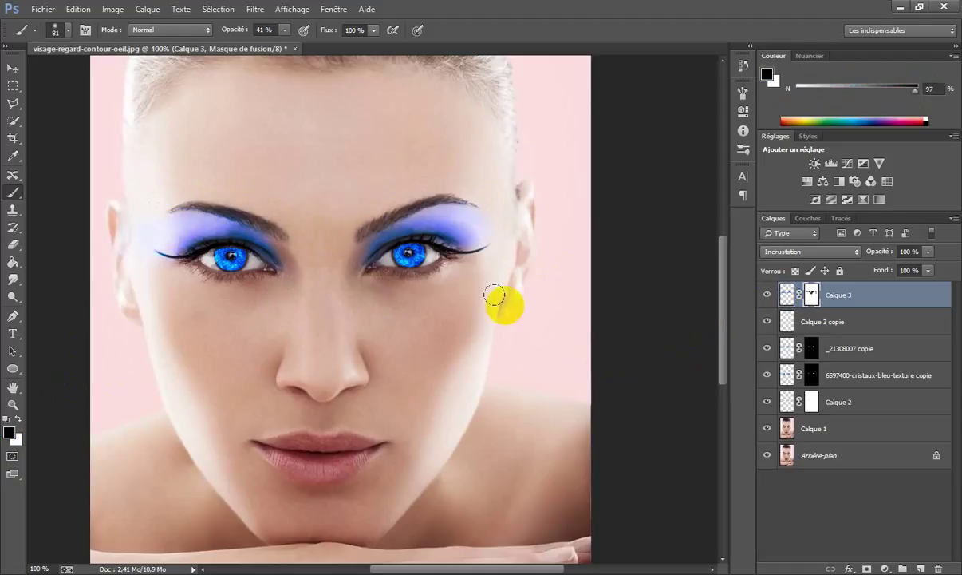
{"action": "mouse_move", "coordinate": [505, 284]}
{"action": "left_mouse_down"}
{"action": "mouse_move", "coordinate": [491, 225]}
{"action": "mouse_move", "coordinate": [477, 244]}
{"action": "mouse_move", "coordinate": [492, 223]}
{"action": "mouse_move", "coordinate": [465, 249]}
{"action": "mouse_move", "coordinate": [473, 239]}
{"action": "mouse_move", "coordinate": [426, 243]}
{"action": "mouse_move", "coordinate": [464, 246]}
{"action": "mouse_move", "coordinate": [449, 244]}
{"action": "mouse_move", "coordinate": [503, 222]}
{"action": "left_mouse_up"}
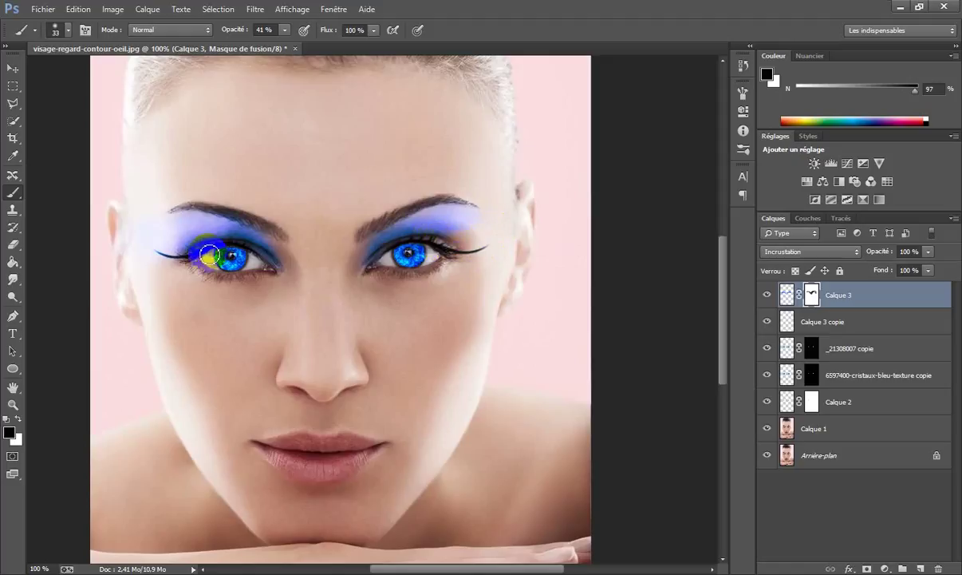
{"action": "mouse_move", "coordinate": [213, 255]}
{"action": "left_mouse_down"}
{"action": "mouse_move", "coordinate": [209, 242]}
{"action": "mouse_move", "coordinate": [143, 233]}
{"action": "mouse_move", "coordinate": [220, 245]}
{"action": "mouse_move", "coordinate": [155, 232]}
{"action": "mouse_move", "coordinate": [189, 214]}
{"action": "mouse_move", "coordinate": [228, 254]}
{"action": "mouse_move", "coordinate": [266, 263]}
{"action": "mouse_move", "coordinate": [209, 238]}
{"action": "mouse_move", "coordinate": [226, 254]}
{"action": "mouse_move", "coordinate": [209, 233]}
{"action": "mouse_move", "coordinate": [155, 225]}
{"action": "mouse_move", "coordinate": [177, 231]}
{"action": "mouse_move", "coordinate": [217, 221]}
{"action": "mouse_move", "coordinate": [168, 215]}
{"action": "mouse_move", "coordinate": [225, 224]}
{"action": "mouse_move", "coordinate": [199, 256]}
{"action": "mouse_move", "coordinate": [166, 248]}
{"action": "mouse_move", "coordinate": [190, 247]}
{"action": "mouse_move", "coordinate": [143, 249]}
{"action": "left_mouse_up"}
{"action": "key", "text": "x"}
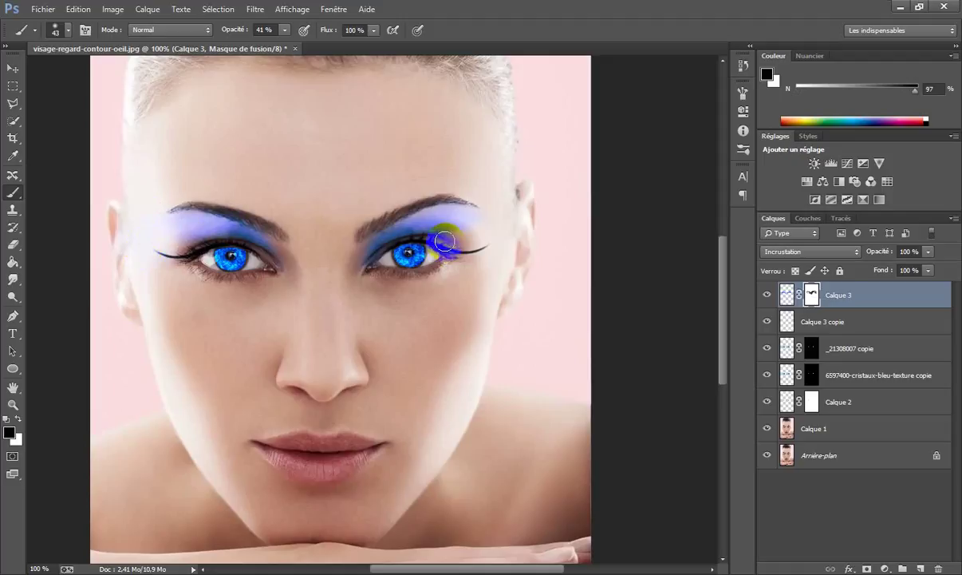
{"action": "key", "text": "x"}
{"action": "left_click_drag", "start_coordinate": [447, 240], "coordinate": [492, 213]}
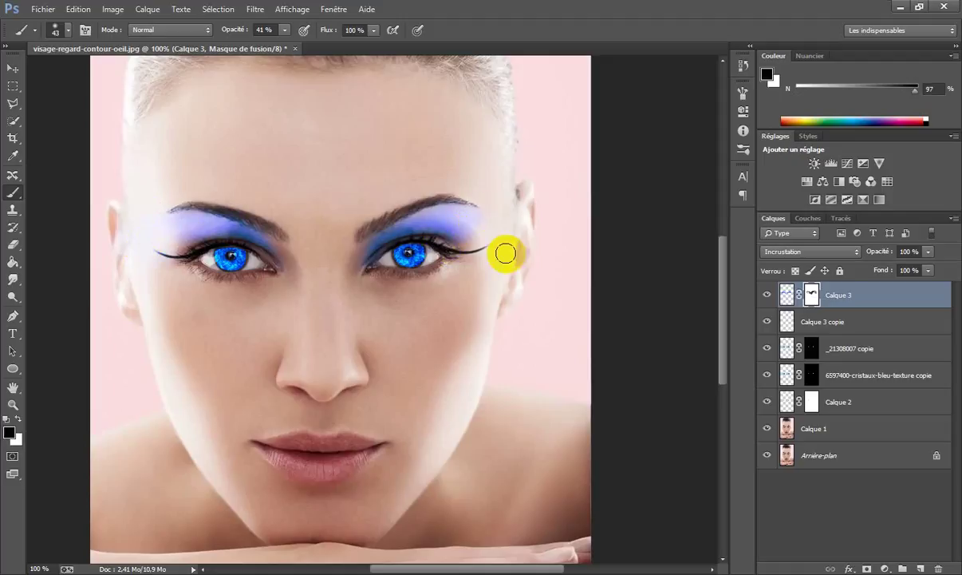
{"action": "mouse_move", "coordinate": [490, 242]}
{"action": "left_mouse_down"}
{"action": "mouse_move", "coordinate": [470, 250]}
{"action": "mouse_move", "coordinate": [484, 249]}
{"action": "left_mouse_up"}
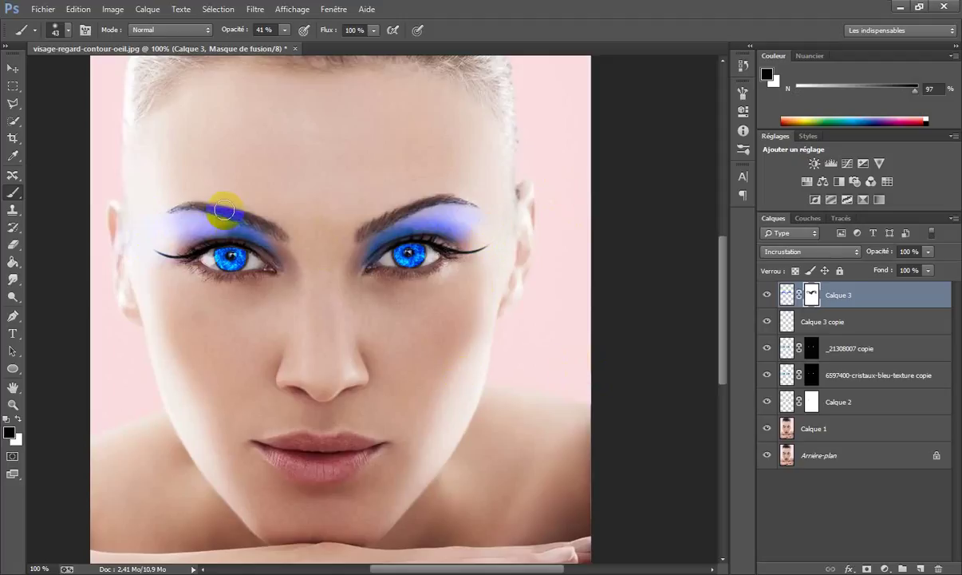
{"action": "mouse_move", "coordinate": [224, 211]}
{"action": "left_mouse_down"}
{"action": "mouse_move", "coordinate": [273, 226]}
{"action": "mouse_move", "coordinate": [260, 218]}
{"action": "left_mouse_up"}
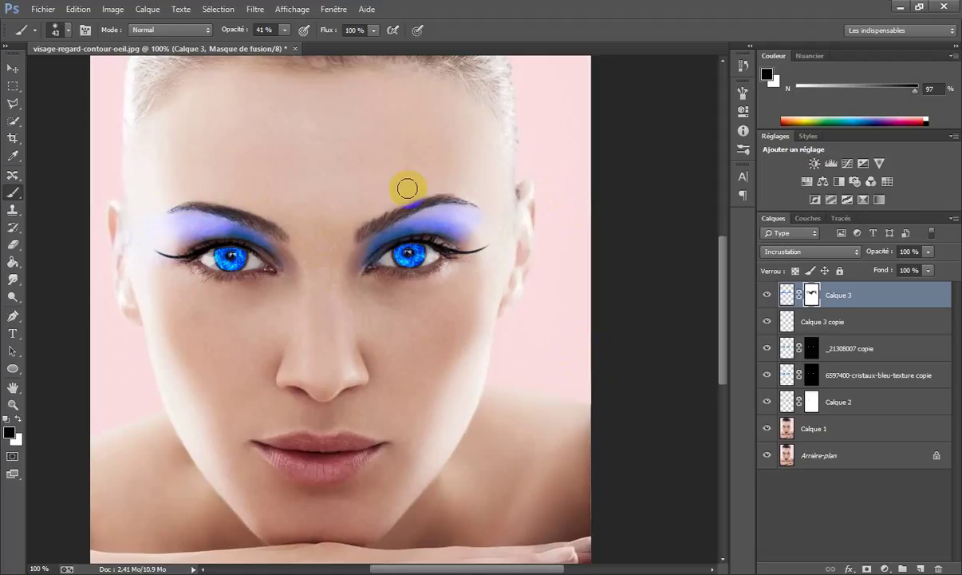
{"action": "left_click_drag", "start_coordinate": [404, 204], "coordinate": [374, 223]}
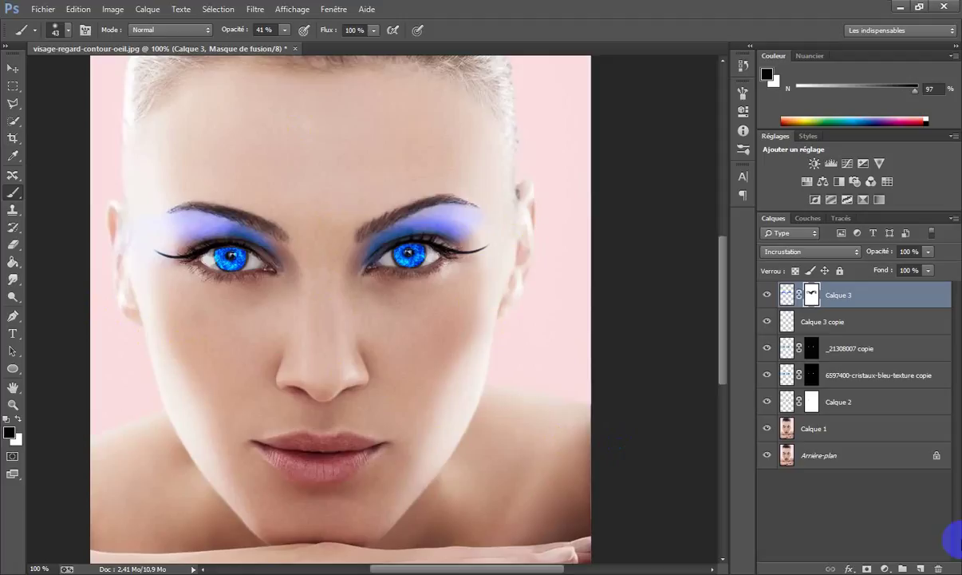
Create a new layer above the eyeshadow and set the foreground colour to pink, RGB 220, 16, 102.
{"action": "left_click", "coordinate": [787, 294]}
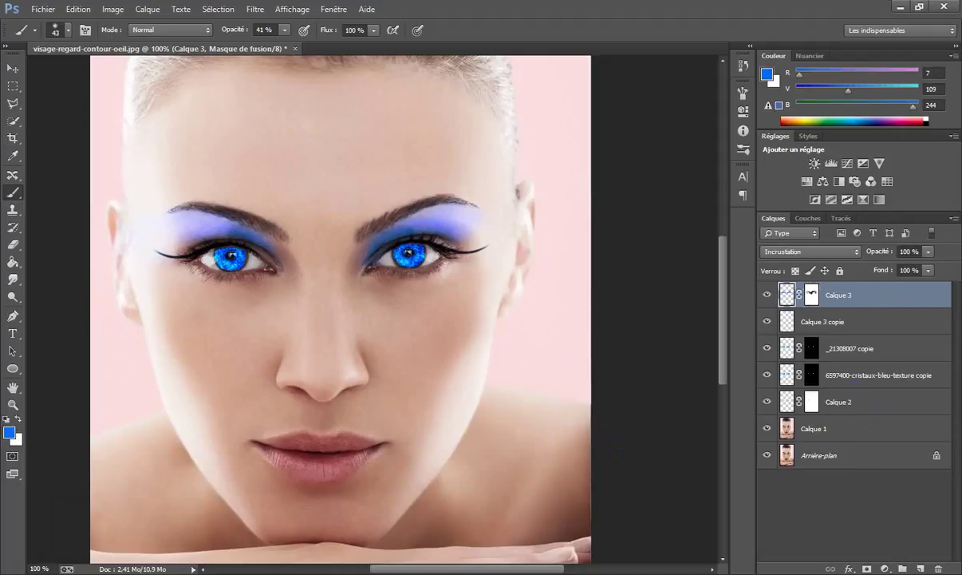
{"action": "left_click", "coordinate": [921, 567]}
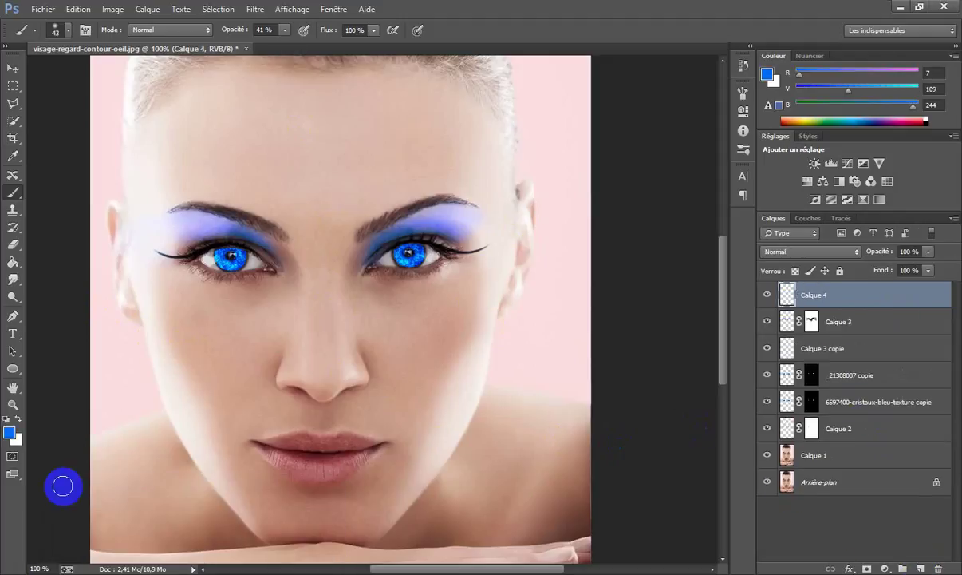
{"action": "left_click", "coordinate": [10, 432]}
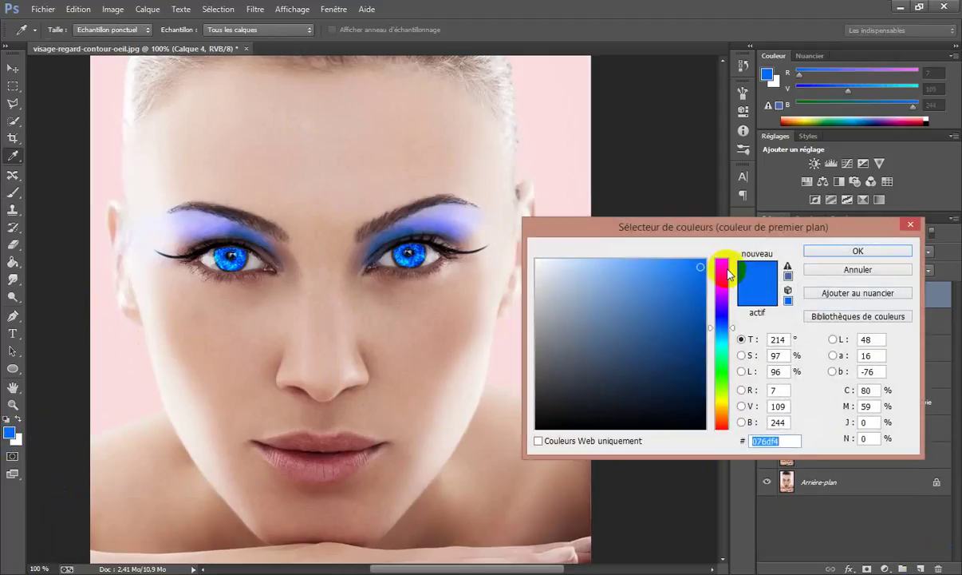
{"action": "left_click", "coordinate": [725, 269]}
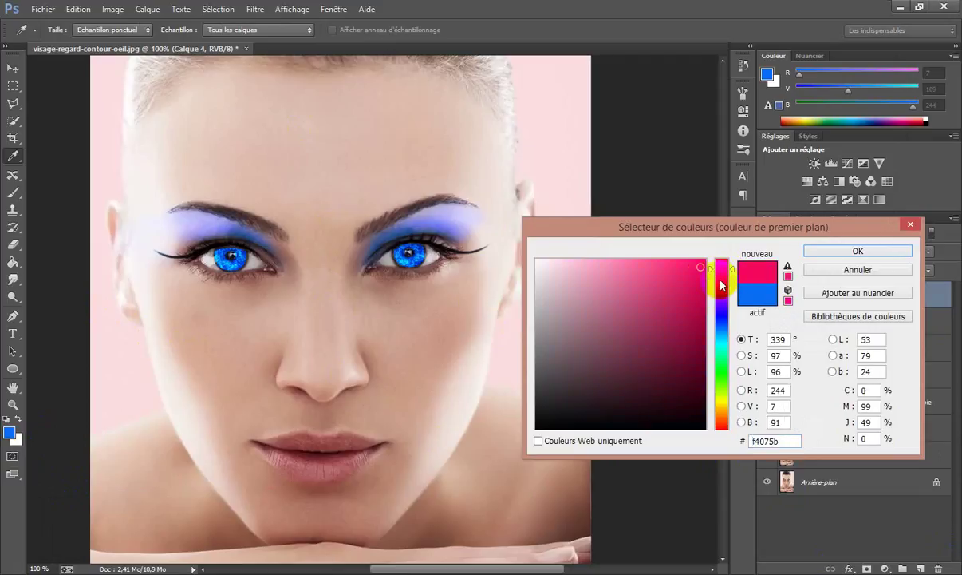
{"action": "left_click", "coordinate": [722, 272]}
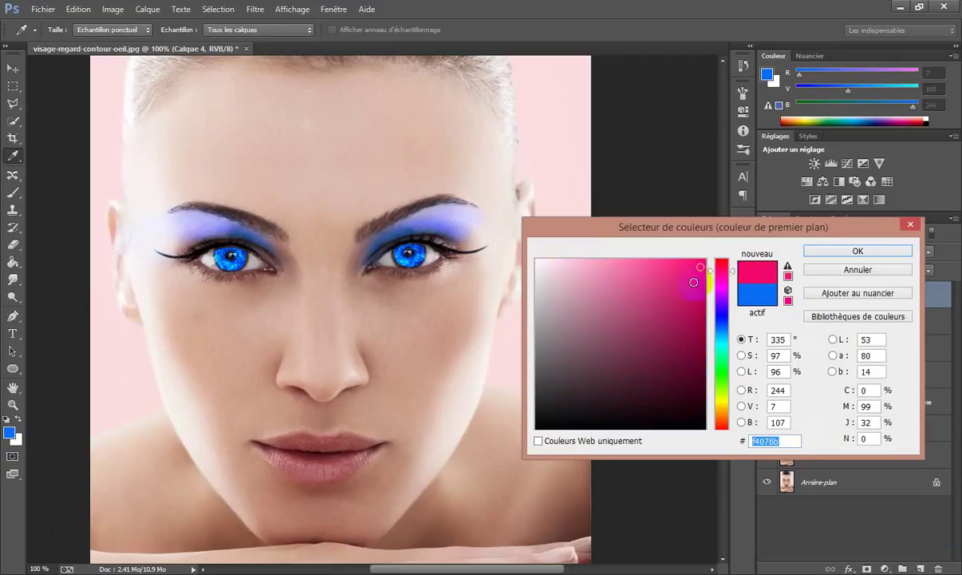
{"action": "left_click", "coordinate": [816, 253]}
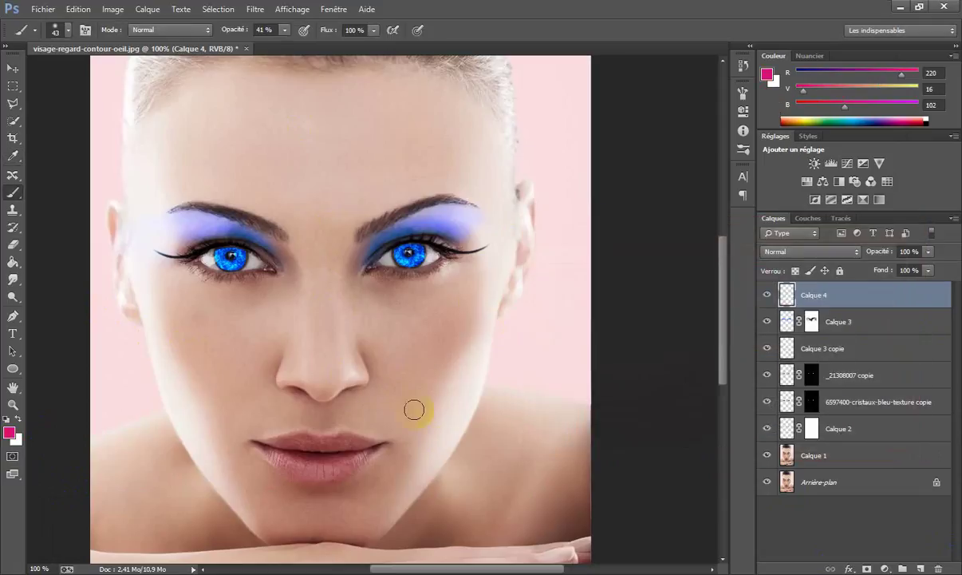
Paint pink blush over both cheeks with a 93 px brush and set the layer's blending mode to Incrustation.
{"action": "mouse_move", "coordinate": [426, 410]}
{"action": "left_mouse_down"}
{"action": "mouse_move", "coordinate": [435, 385]}
{"action": "mouse_move", "coordinate": [427, 407]}
{"action": "mouse_move", "coordinate": [435, 355]}
{"action": "mouse_move", "coordinate": [459, 303]}
{"action": "mouse_move", "coordinate": [392, 351]}
{"action": "mouse_move", "coordinate": [409, 378]}
{"action": "mouse_move", "coordinate": [435, 332]}
{"action": "mouse_move", "coordinate": [425, 366]}
{"action": "mouse_move", "coordinate": [430, 359]}
{"action": "mouse_move", "coordinate": [406, 372]}
{"action": "mouse_move", "coordinate": [390, 339]}
{"action": "mouse_move", "coordinate": [408, 375]}
{"action": "left_mouse_up"}
{"action": "mouse_move", "coordinate": [222, 363]}
{"action": "left_mouse_down"}
{"action": "mouse_move", "coordinate": [158, 320]}
{"action": "mouse_move", "coordinate": [185, 359]}
{"action": "mouse_move", "coordinate": [173, 322]}
{"action": "mouse_move", "coordinate": [208, 376]}
{"action": "mouse_move", "coordinate": [242, 350]}
{"action": "mouse_move", "coordinate": [187, 380]}
{"action": "mouse_move", "coordinate": [173, 369]}
{"action": "mouse_move", "coordinate": [179, 315]}
{"action": "mouse_move", "coordinate": [165, 308]}
{"action": "mouse_move", "coordinate": [206, 334]}
{"action": "left_mouse_up"}
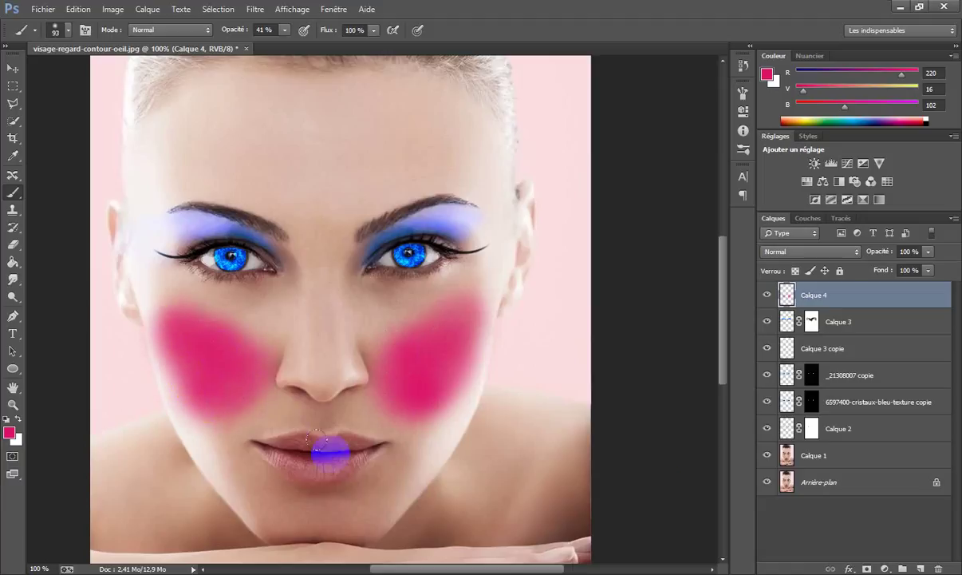
{"action": "left_click", "coordinate": [853, 254]}
{"action": "left_click", "coordinate": [803, 166]}
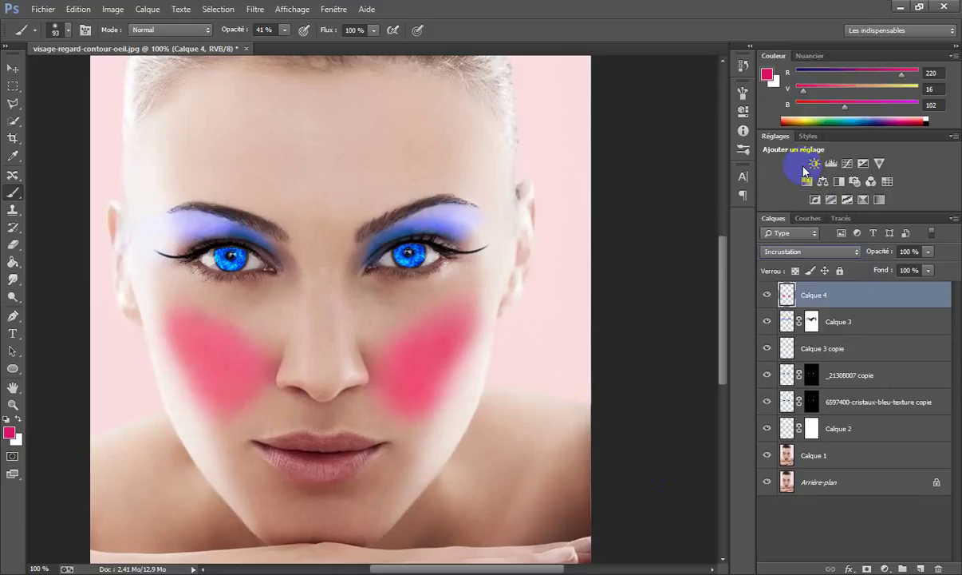
Soften both blush patches on a new layer mask with a 117 px black brush and set the layer opacity to 65%.
{"action": "left_click", "coordinate": [867, 569]}
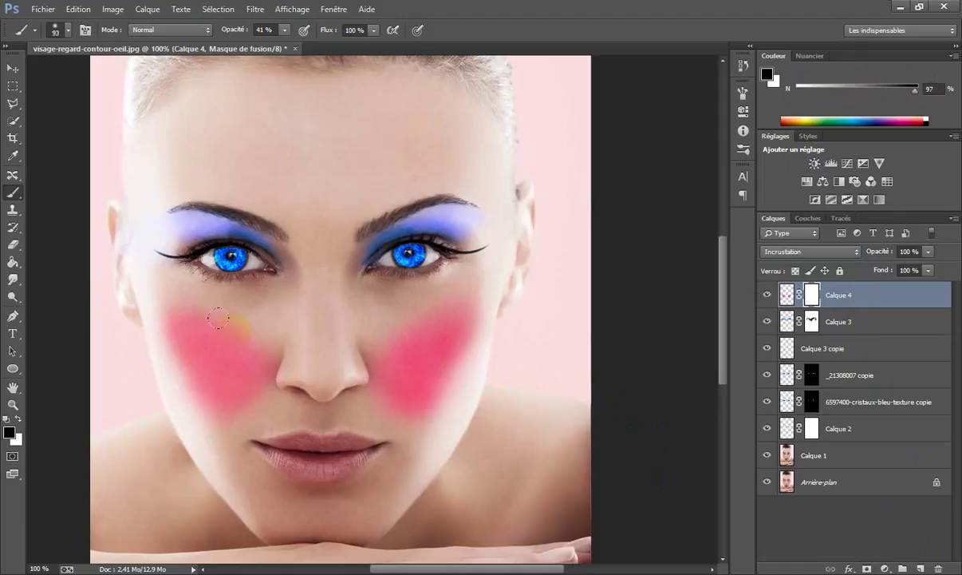
{"action": "left_click_drag", "start_coordinate": [234, 324], "coordinate": [247, 321]}
{"action": "left_click_drag", "start_coordinate": [449, 281], "coordinate": [372, 320]}
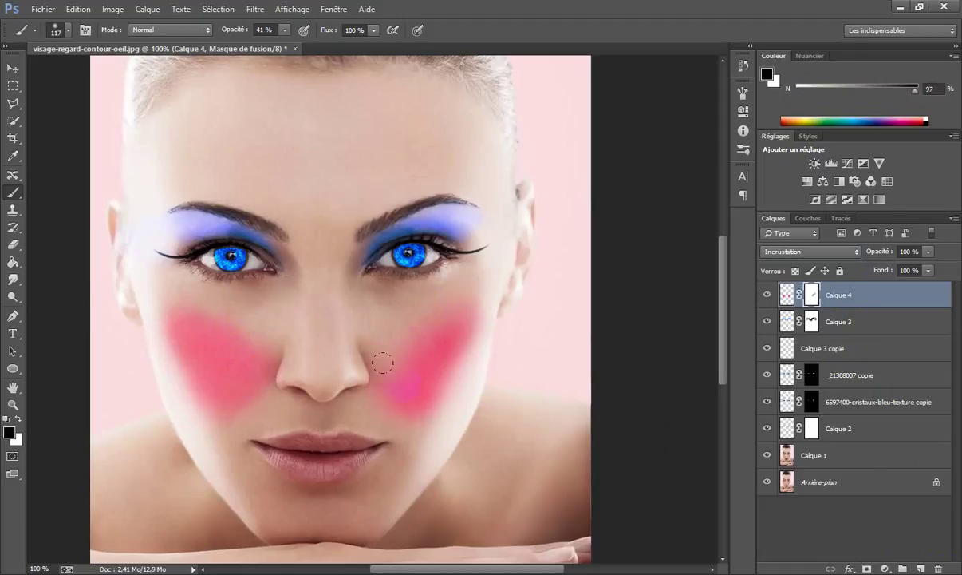
{"action": "mouse_move", "coordinate": [443, 296]}
{"action": "left_mouse_down"}
{"action": "mouse_move", "coordinate": [440, 376]}
{"action": "mouse_move", "coordinate": [470, 346]}
{"action": "mouse_move", "coordinate": [439, 347]}
{"action": "mouse_move", "coordinate": [487, 388]}
{"action": "left_mouse_up"}
{"action": "left_click_drag", "start_coordinate": [142, 369], "coordinate": [253, 390]}
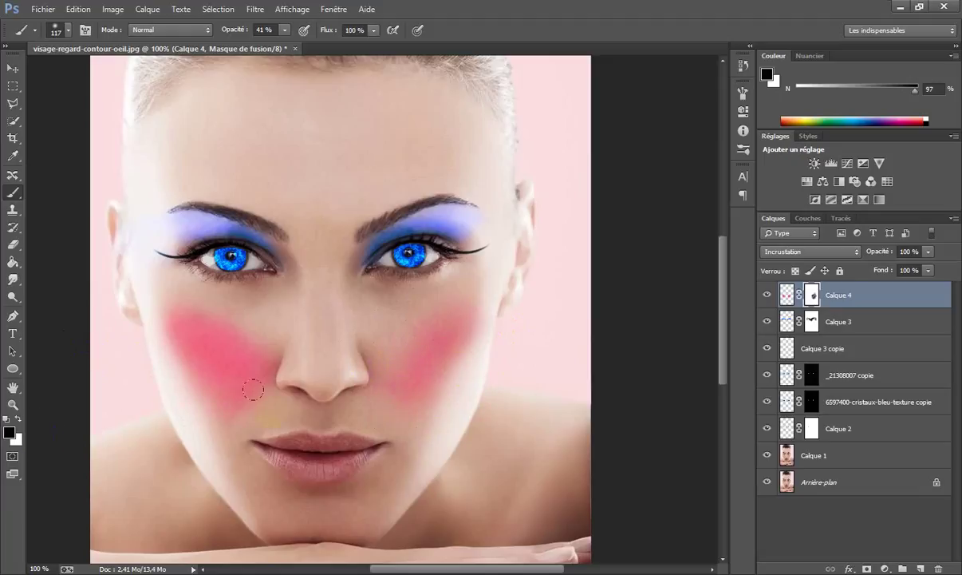
{"action": "left_click_drag", "start_coordinate": [152, 276], "coordinate": [262, 318]}
{"action": "left_click_drag", "start_coordinate": [144, 303], "coordinate": [251, 395]}
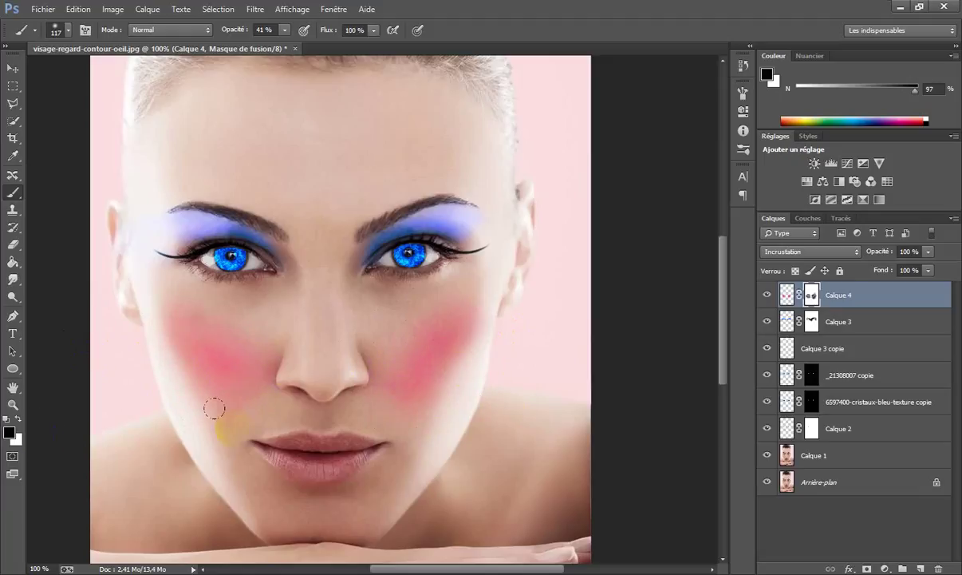
{"action": "mouse_move", "coordinate": [355, 413]}
{"action": "left_mouse_down"}
{"action": "mouse_move", "coordinate": [340, 353]}
{"action": "mouse_move", "coordinate": [393, 409]}
{"action": "mouse_move", "coordinate": [247, 361]}
{"action": "mouse_move", "coordinate": [280, 375]}
{"action": "mouse_move", "coordinate": [387, 359]}
{"action": "mouse_move", "coordinate": [386, 266]}
{"action": "mouse_move", "coordinate": [369, 395]}
{"action": "mouse_move", "coordinate": [450, 398]}
{"action": "mouse_move", "coordinate": [485, 337]}
{"action": "left_mouse_up"}
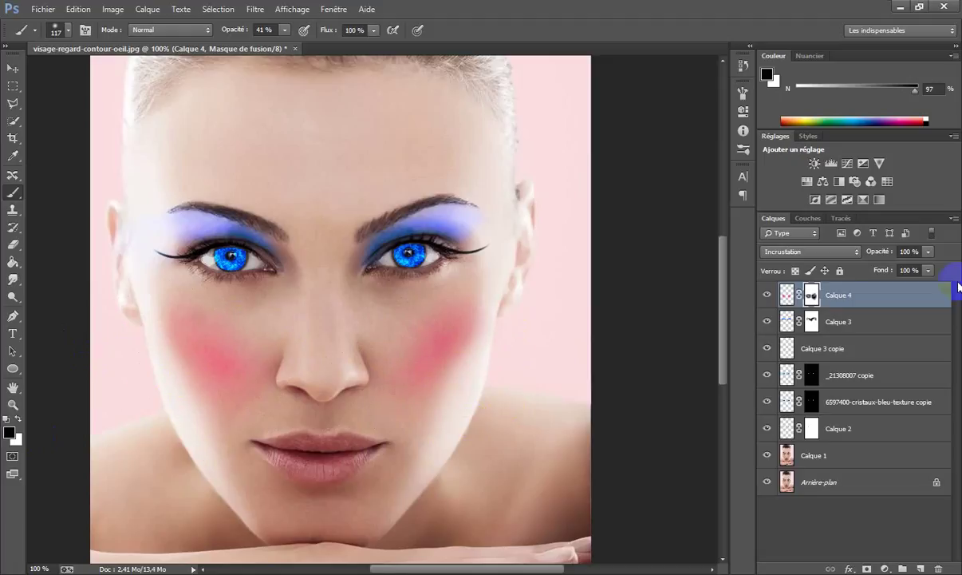
{"action": "left_click", "coordinate": [926, 252]}
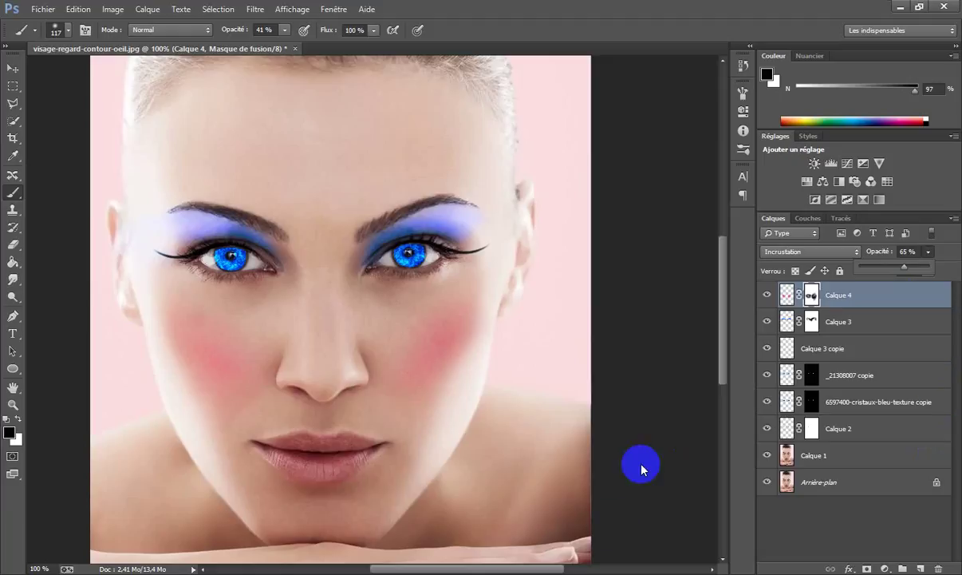
Add an empty layer directly above the background layer Arrière-plan.
{"action": "left_click", "coordinate": [831, 479]}
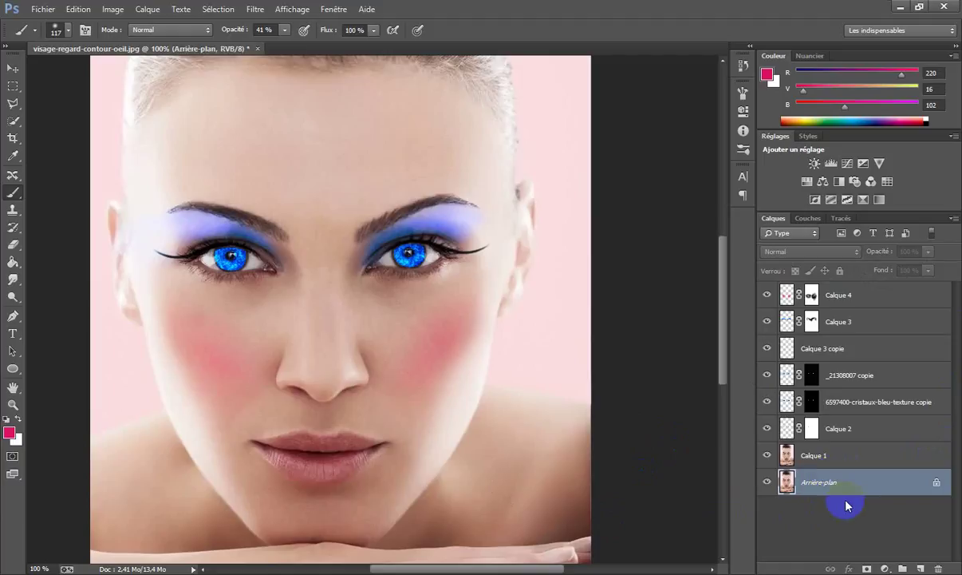
{"action": "left_click", "coordinate": [921, 568]}
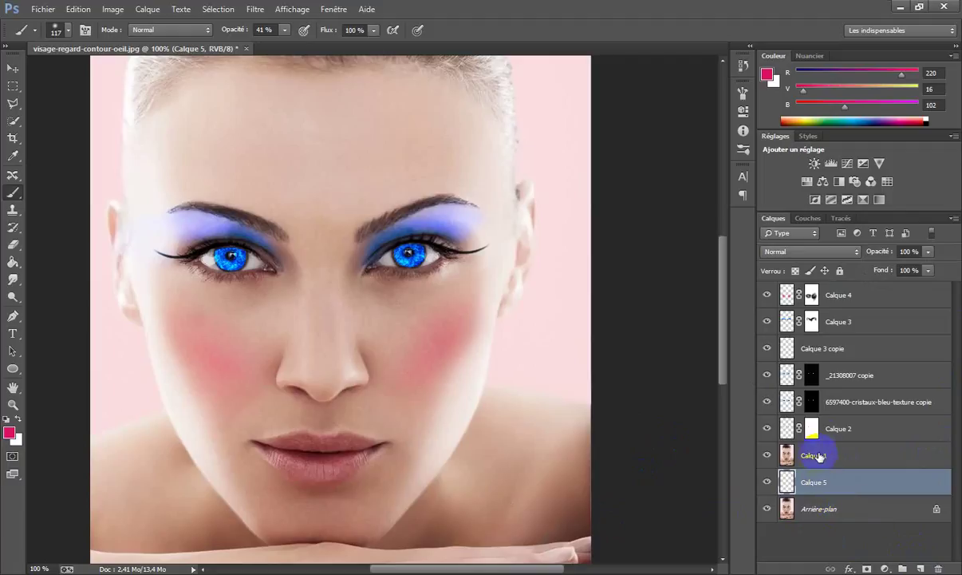
{"action": "left_click", "coordinate": [815, 495]}
Fill the new layer above the background with dark pink #ab054c using the Paint Bucket.
{"action": "left_click", "coordinate": [9, 432]}
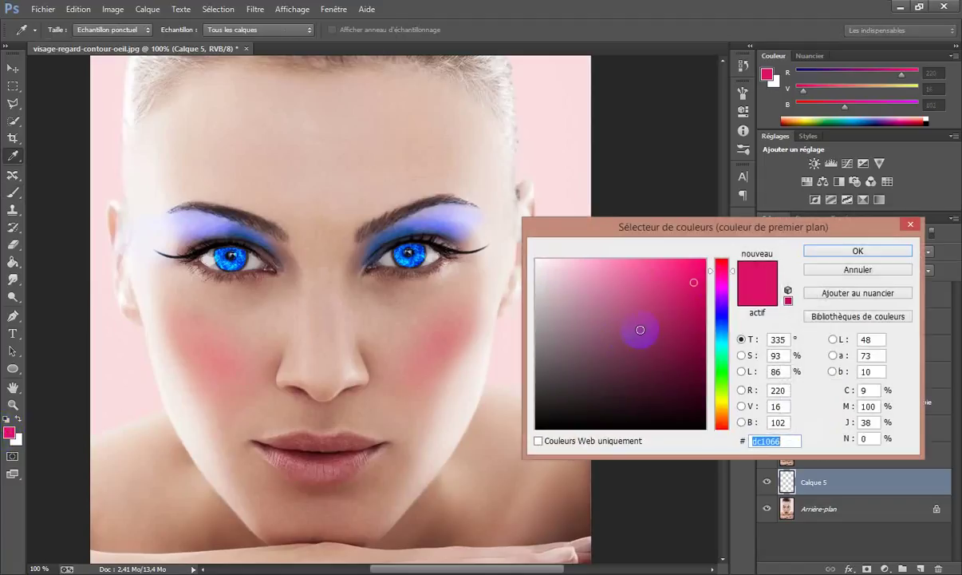
{"action": "left_click", "coordinate": [701, 314]}
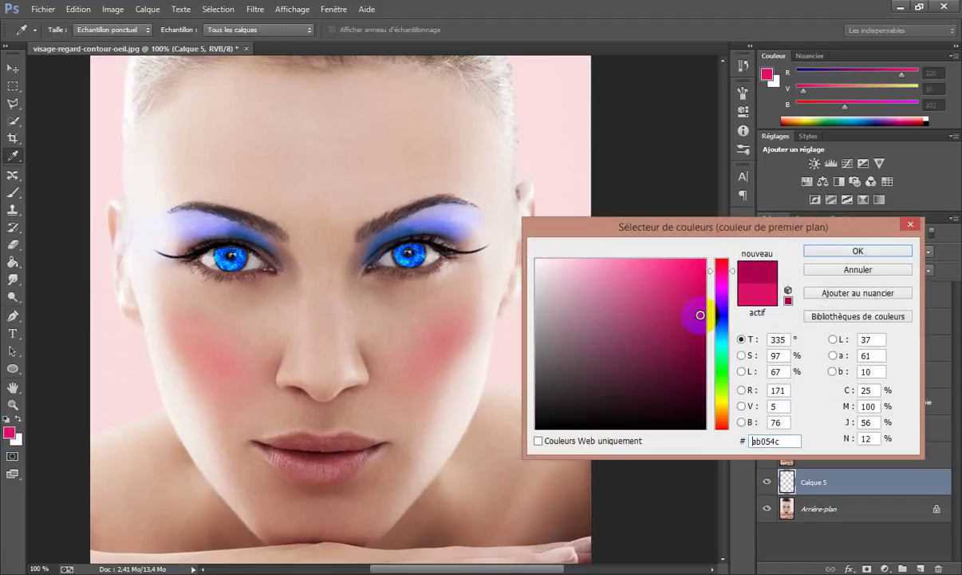
{"action": "left_click", "coordinate": [856, 252]}
{"action": "key", "text": "b"}
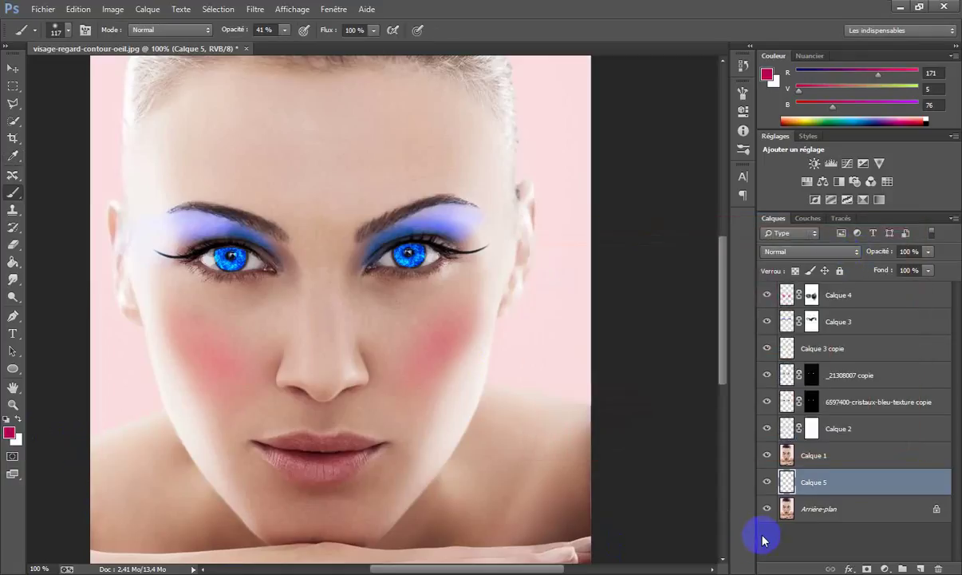
{"action": "left_click", "coordinate": [14, 262]}
{"action": "left_click", "coordinate": [308, 422]}
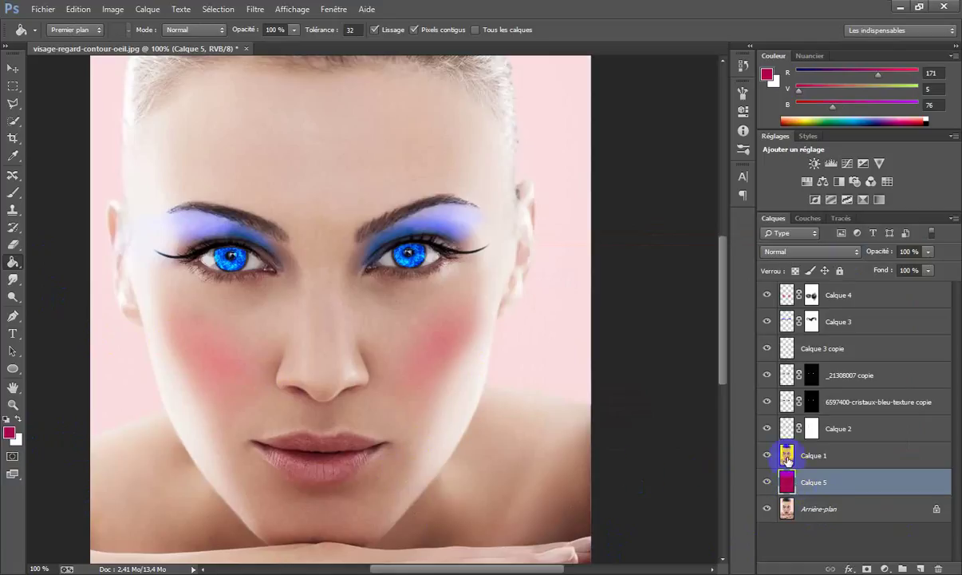
Add a white layer mask to the retouched portrait layer Calque 1.
{"action": "left_click", "coordinate": [786, 458]}
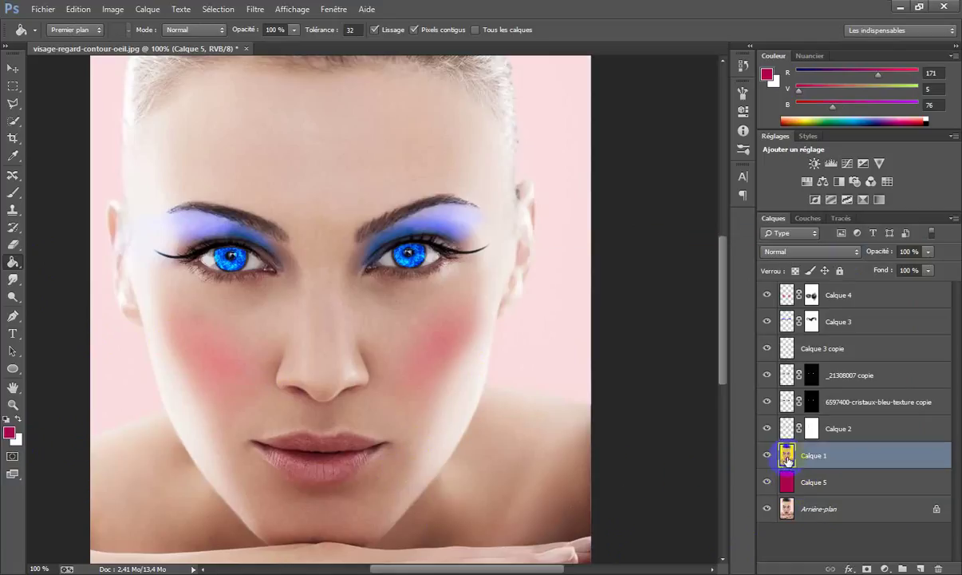
{"action": "left_click", "coordinate": [867, 568]}
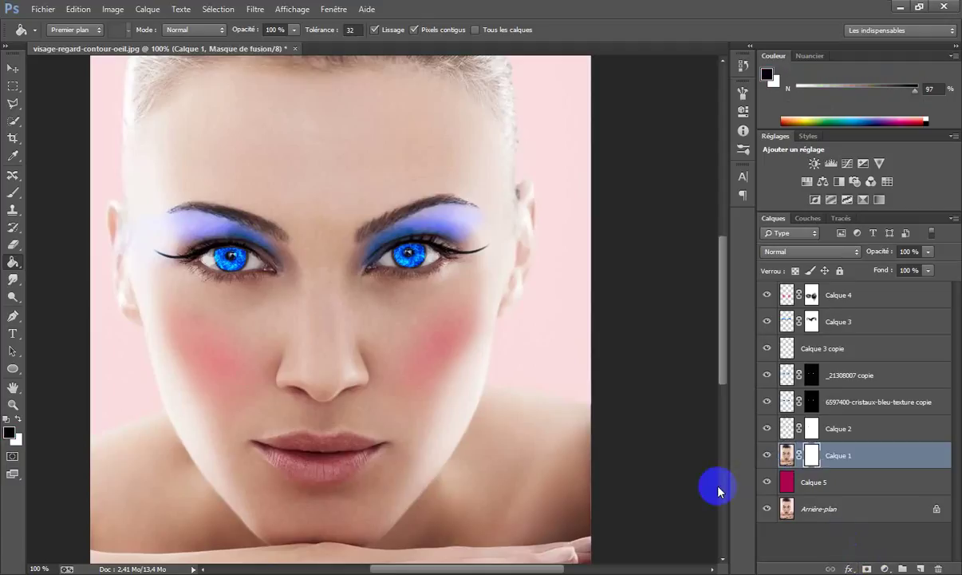
{"action": "key", "text": "ctrl+plus"}
{"action": "key", "text": "ctrl+plus"}
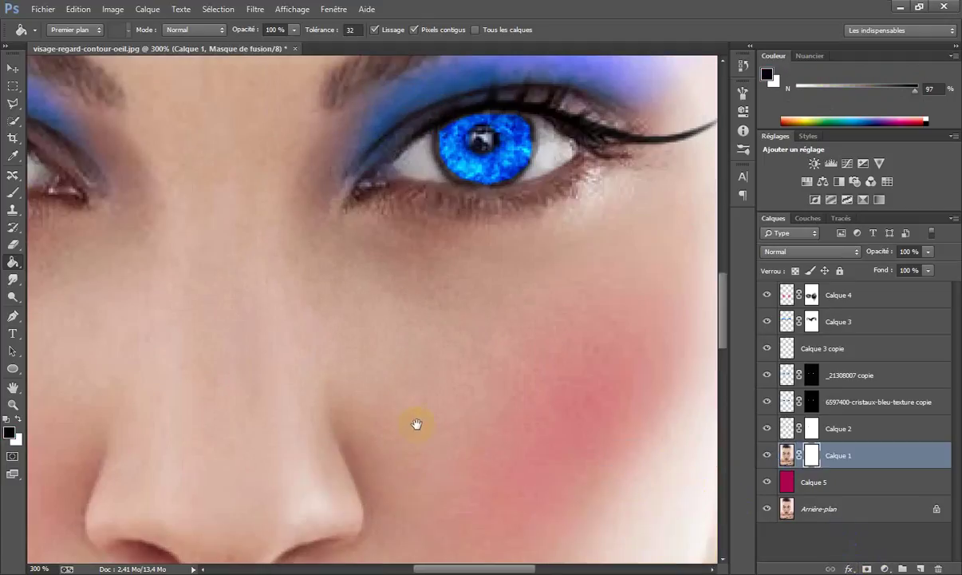
{"action": "left_click_drag", "start_coordinate": [417, 424], "coordinate": [531, 70]}
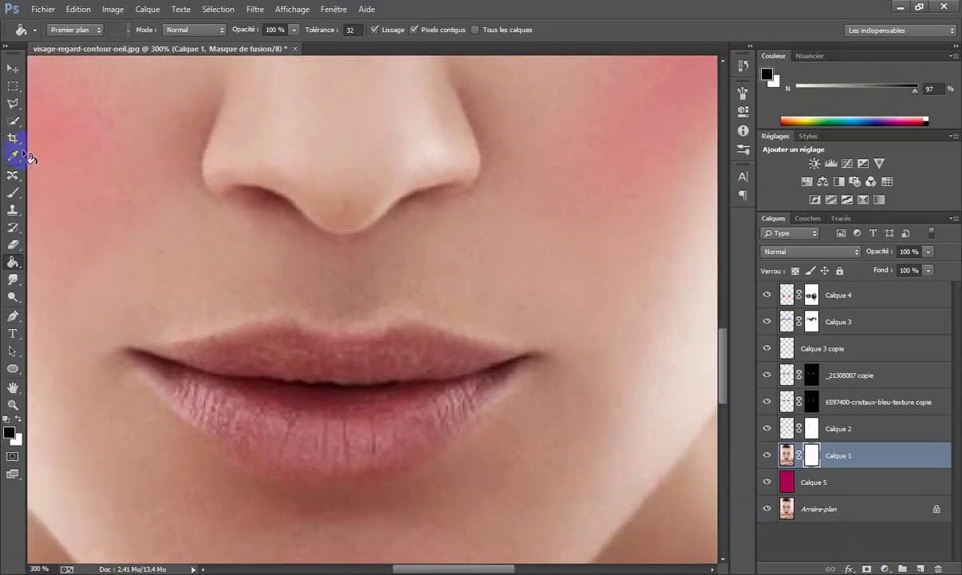
Paint black on Calque 1's mask over part of the upper lip with a soft 22 px brush at 41% opacity.
{"action": "left_click", "coordinate": [14, 194]}
{"action": "left_click", "coordinate": [88, 31]}
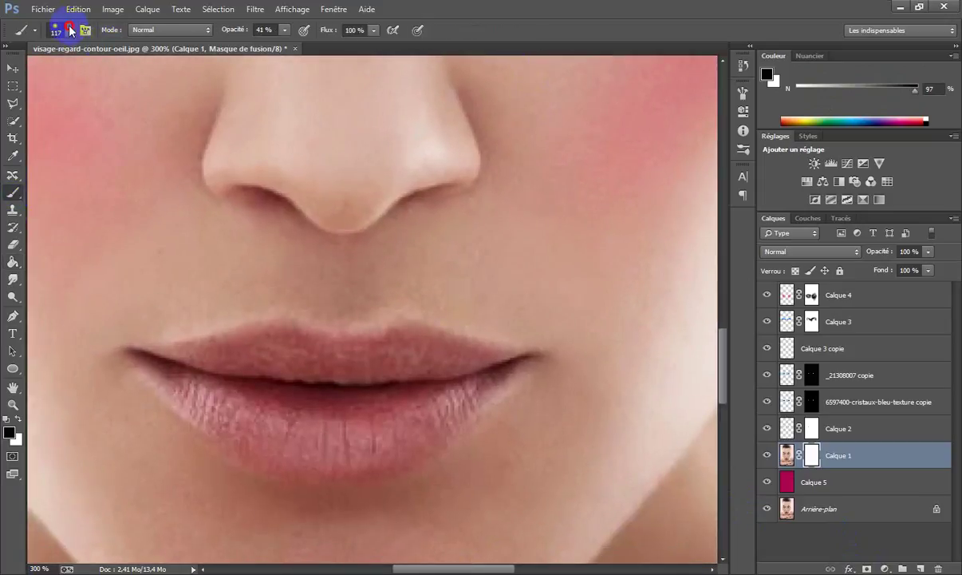
{"action": "right_click", "coordinate": [112, 124]}
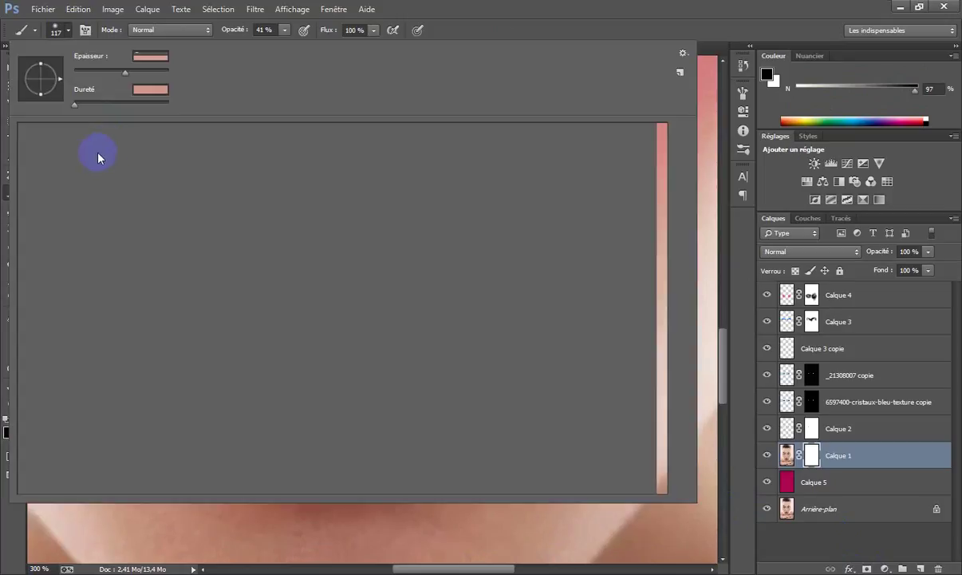
{"action": "left_click", "coordinate": [46, 149]}
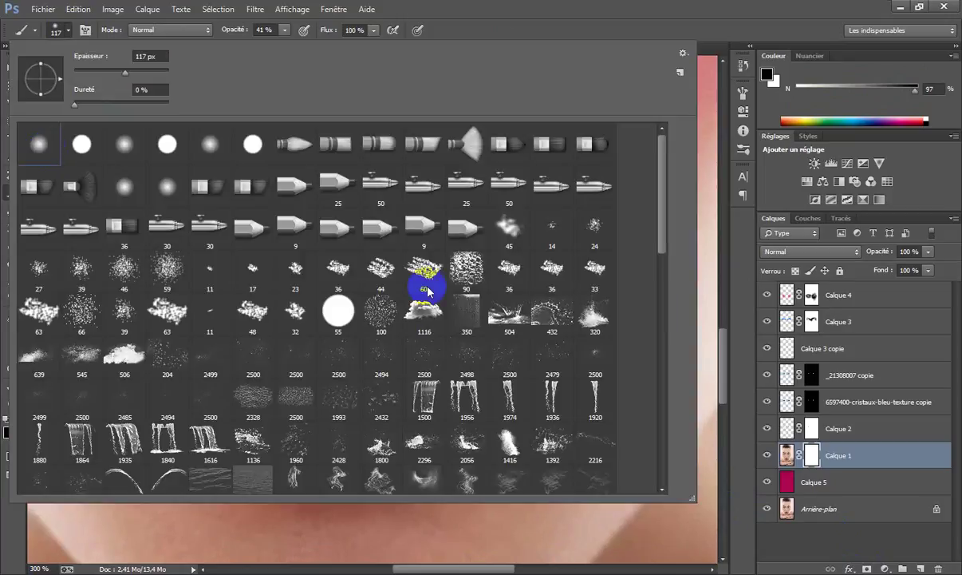
{"action": "left_click", "coordinate": [734, 373]}
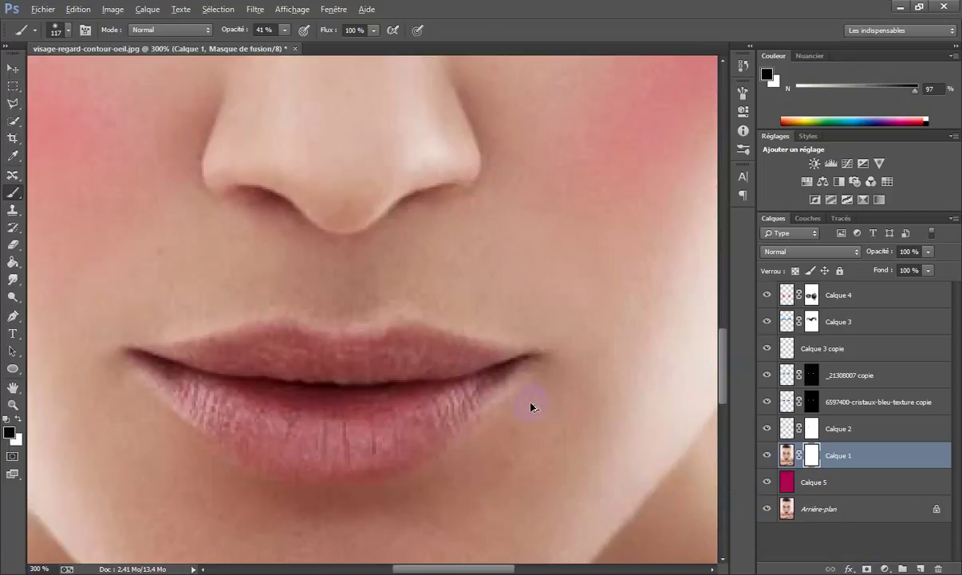
{"action": "mouse_move", "coordinate": [532, 406]}
{"action": "left_mouse_down"}
{"action": "mouse_move", "coordinate": [533, 395]}
{"action": "mouse_move", "coordinate": [436, 387]}
{"action": "left_mouse_up"}
{"action": "left_click_drag", "start_coordinate": [408, 356], "coordinate": [352, 369]}
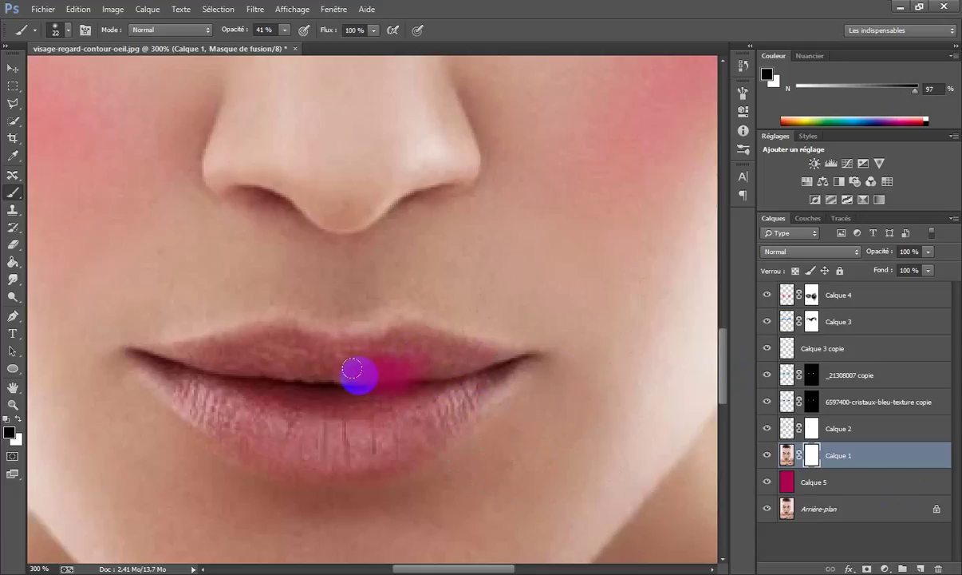
{"action": "left_click", "coordinate": [848, 250]}
{"action": "left_click", "coordinate": [801, 159]}
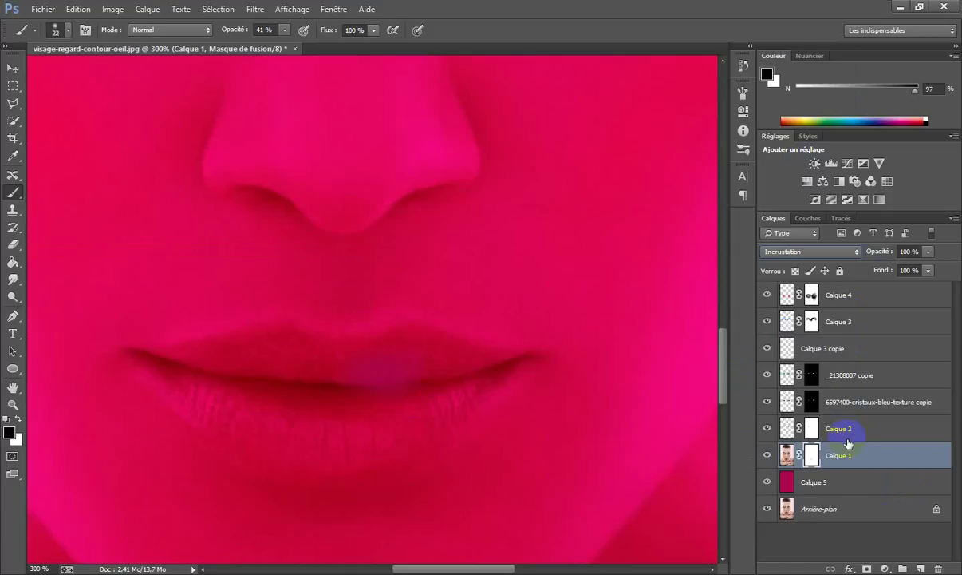
{"action": "left_click", "coordinate": [852, 455]}
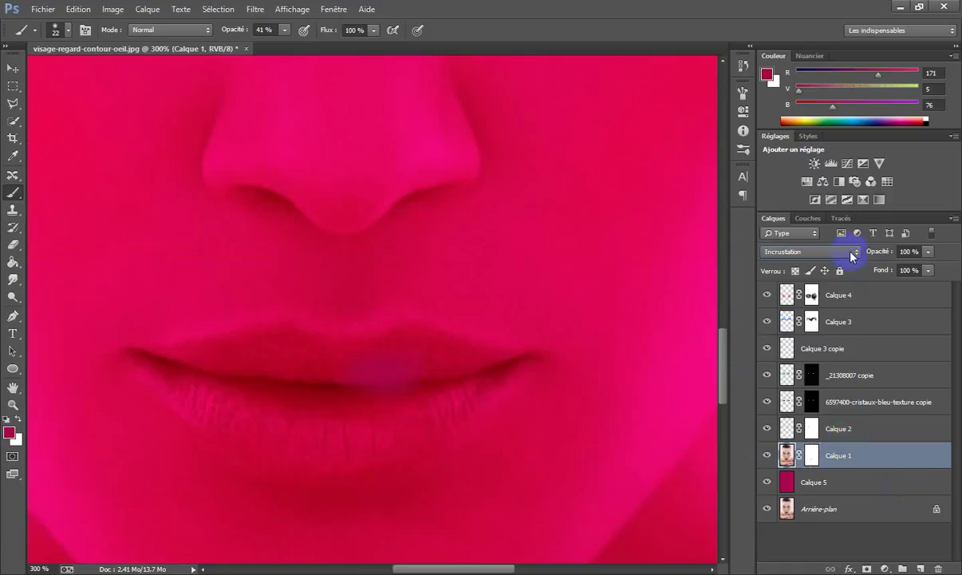
{"action": "left_click", "coordinate": [848, 252]}
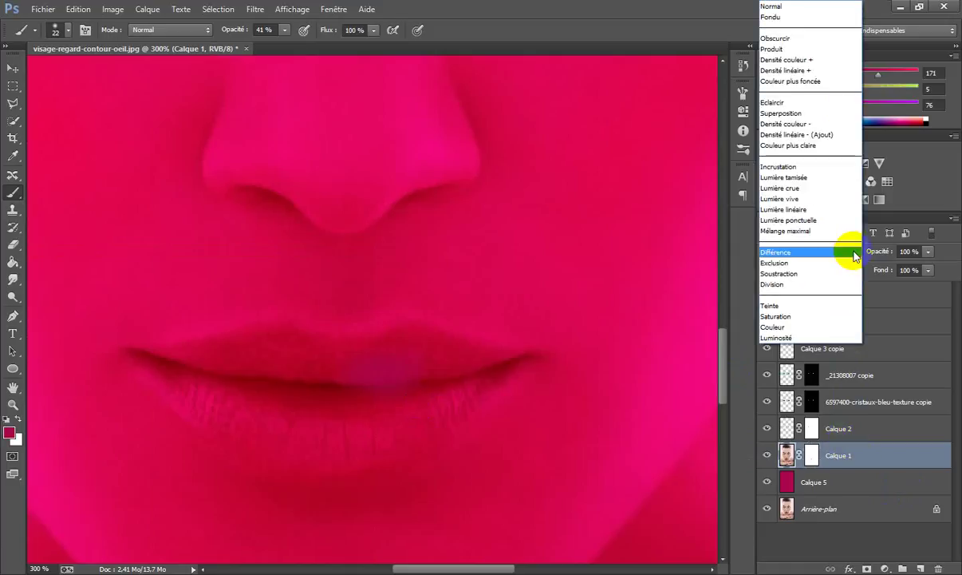
{"action": "left_click", "coordinate": [800, 8]}
Set the blending mode of the dark pink layer Calque 5 to Incrustation.
{"action": "left_click", "coordinate": [816, 483]}
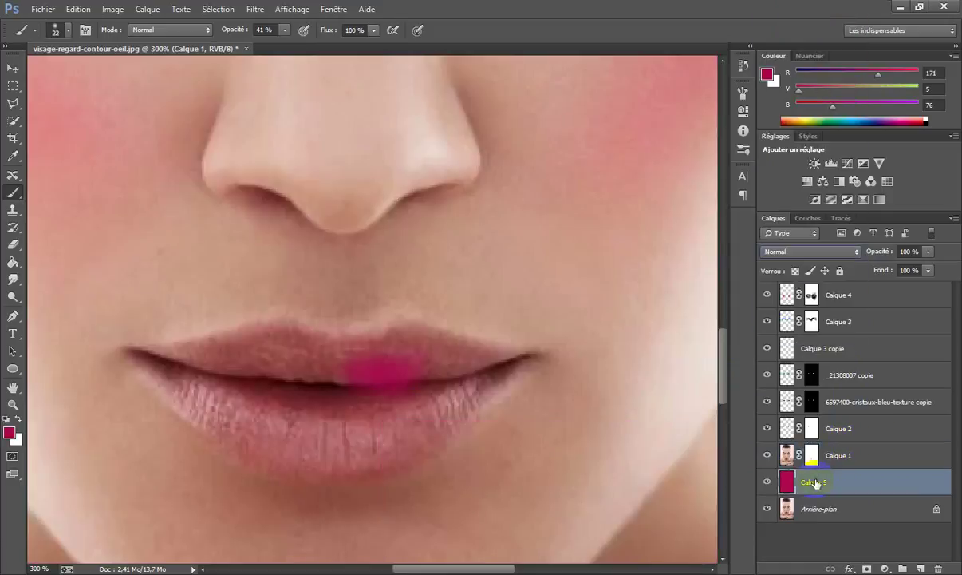
{"action": "left_click", "coordinate": [860, 254]}
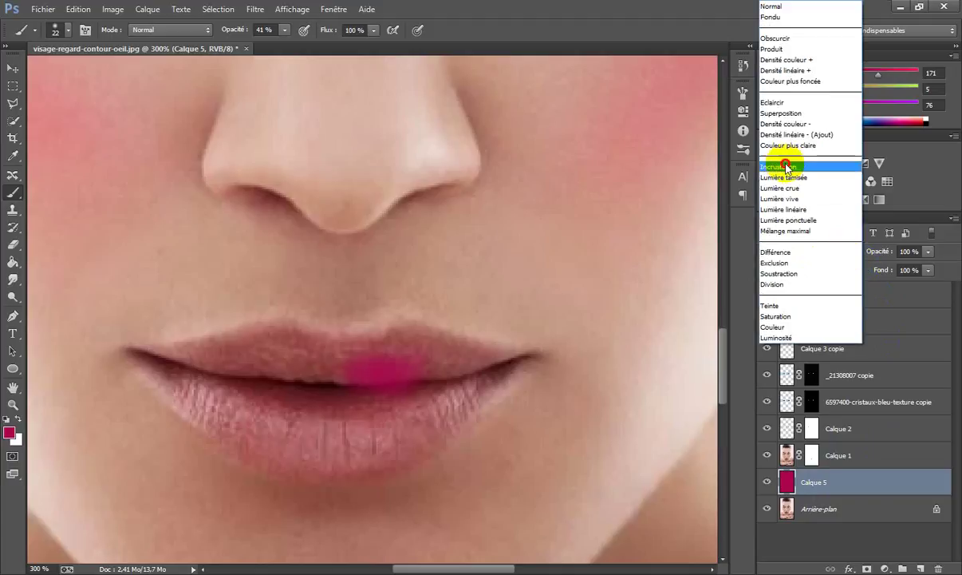
{"action": "left_click", "coordinate": [790, 161]}
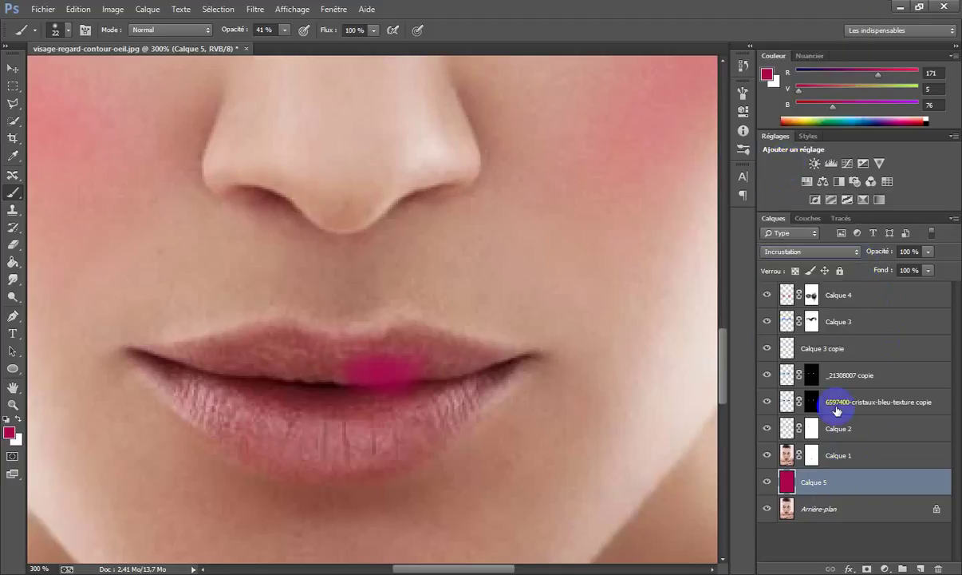
Colour both lips out to the corners by painting Calque 1's mask black, with brush opacity raised to 100% and size reduced to 7 px.
{"action": "left_click", "coordinate": [812, 455]}
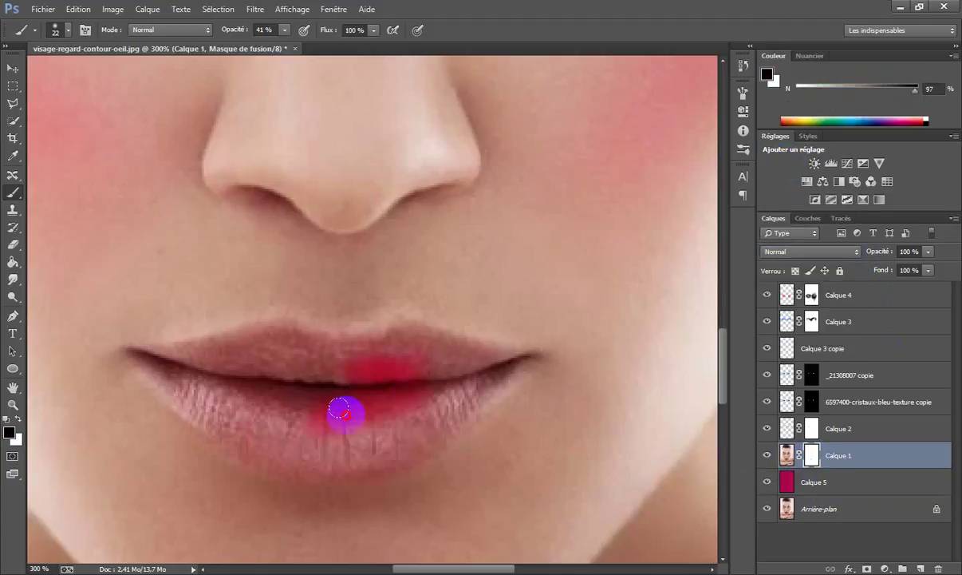
{"action": "mouse_move", "coordinate": [339, 409]}
{"action": "left_mouse_down"}
{"action": "mouse_move", "coordinate": [382, 406]}
{"action": "mouse_move", "coordinate": [286, 440]}
{"action": "mouse_move", "coordinate": [366, 422]}
{"action": "mouse_move", "coordinate": [347, 398]}
{"action": "left_mouse_up"}
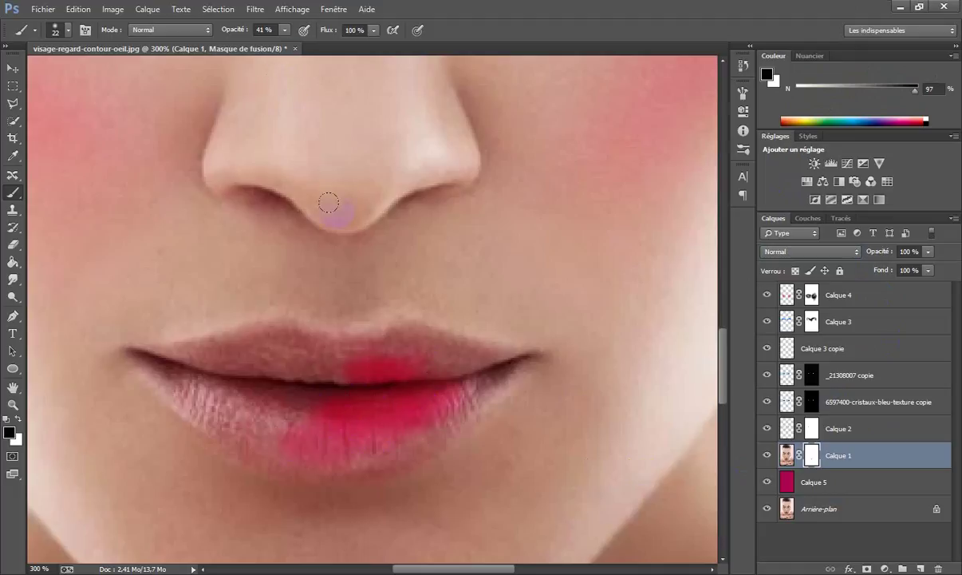
{"action": "left_click", "coordinate": [286, 30]}
{"action": "left_click_drag", "start_coordinate": [290, 46], "coordinate": [343, 48]}
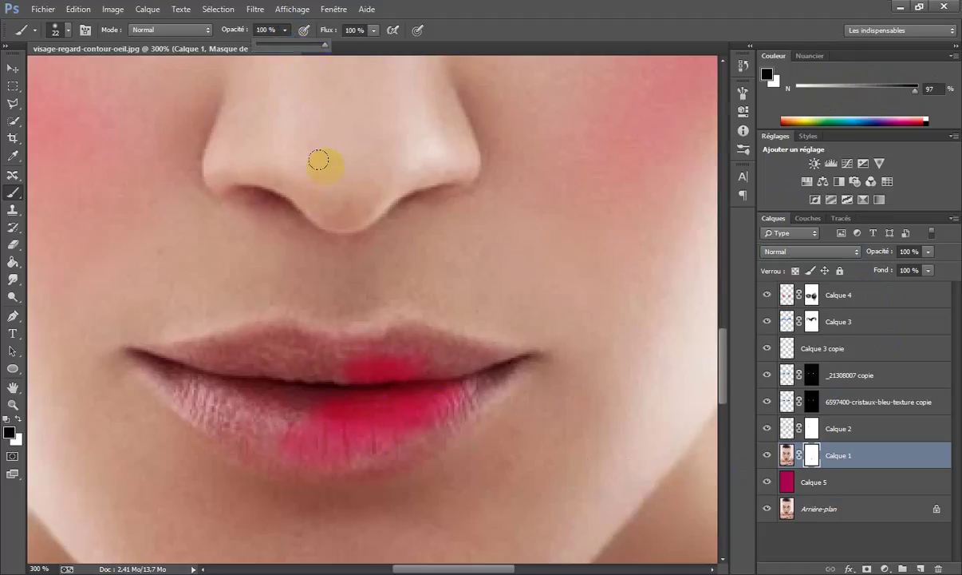
{"action": "mouse_move", "coordinate": [470, 386]}
{"action": "left_mouse_down"}
{"action": "mouse_move", "coordinate": [413, 421]}
{"action": "mouse_move", "coordinate": [338, 438]}
{"action": "mouse_move", "coordinate": [228, 407]}
{"action": "mouse_move", "coordinate": [171, 368]}
{"action": "mouse_move", "coordinate": [225, 410]}
{"action": "mouse_move", "coordinate": [280, 429]}
{"action": "mouse_move", "coordinate": [227, 382]}
{"action": "mouse_move", "coordinate": [336, 406]}
{"action": "mouse_move", "coordinate": [251, 377]}
{"action": "mouse_move", "coordinate": [232, 355]}
{"action": "mouse_move", "coordinate": [177, 356]}
{"action": "mouse_move", "coordinate": [274, 343]}
{"action": "mouse_move", "coordinate": [357, 353]}
{"action": "mouse_move", "coordinate": [254, 368]}
{"action": "mouse_move", "coordinate": [386, 377]}
{"action": "mouse_move", "coordinate": [416, 347]}
{"action": "mouse_move", "coordinate": [368, 349]}
{"action": "mouse_move", "coordinate": [421, 342]}
{"action": "mouse_move", "coordinate": [467, 356]}
{"action": "mouse_move", "coordinate": [375, 390]}
{"action": "left_mouse_up"}
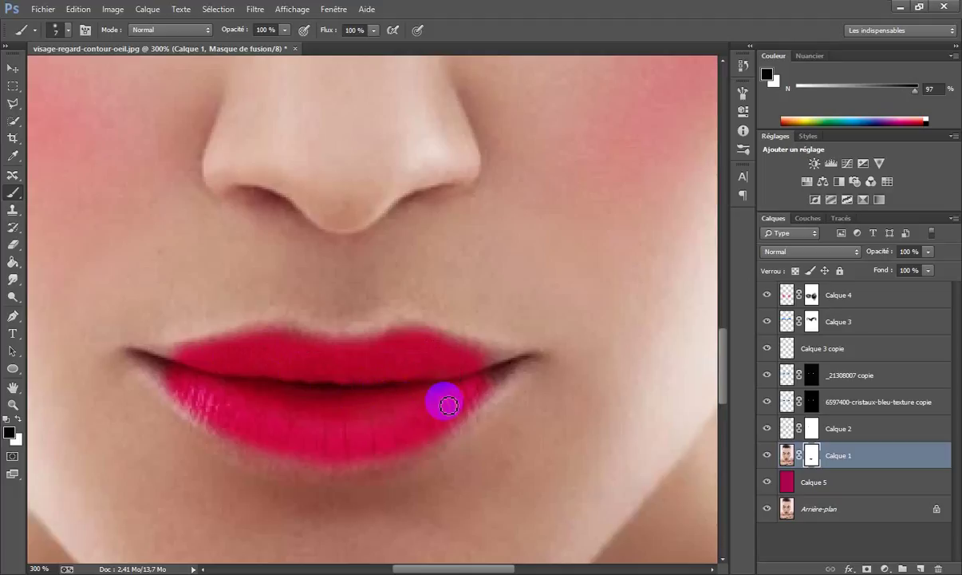
{"action": "mouse_move", "coordinate": [527, 365]}
{"action": "left_mouse_down"}
{"action": "mouse_move", "coordinate": [486, 392]}
{"action": "mouse_move", "coordinate": [521, 363]}
{"action": "mouse_move", "coordinate": [461, 359]}
{"action": "mouse_move", "coordinate": [508, 371]}
{"action": "mouse_move", "coordinate": [471, 383]}
{"action": "mouse_move", "coordinate": [507, 372]}
{"action": "mouse_move", "coordinate": [467, 408]}
{"action": "mouse_move", "coordinate": [490, 396]}
{"action": "mouse_move", "coordinate": [269, 409]}
{"action": "mouse_move", "coordinate": [418, 397]}
{"action": "mouse_move", "coordinate": [501, 375]}
{"action": "mouse_move", "coordinate": [285, 395]}
{"action": "mouse_move", "coordinate": [206, 390]}
{"action": "mouse_move", "coordinate": [138, 357]}
{"action": "mouse_move", "coordinate": [213, 401]}
{"action": "mouse_move", "coordinate": [151, 359]}
{"action": "mouse_move", "coordinate": [284, 344]}
{"action": "mouse_move", "coordinate": [371, 377]}
{"action": "mouse_move", "coordinate": [397, 380]}
{"action": "mouse_move", "coordinate": [416, 368]}
{"action": "mouse_move", "coordinate": [248, 385]}
{"action": "mouse_move", "coordinate": [411, 392]}
{"action": "mouse_move", "coordinate": [461, 378]}
{"action": "left_mouse_up"}
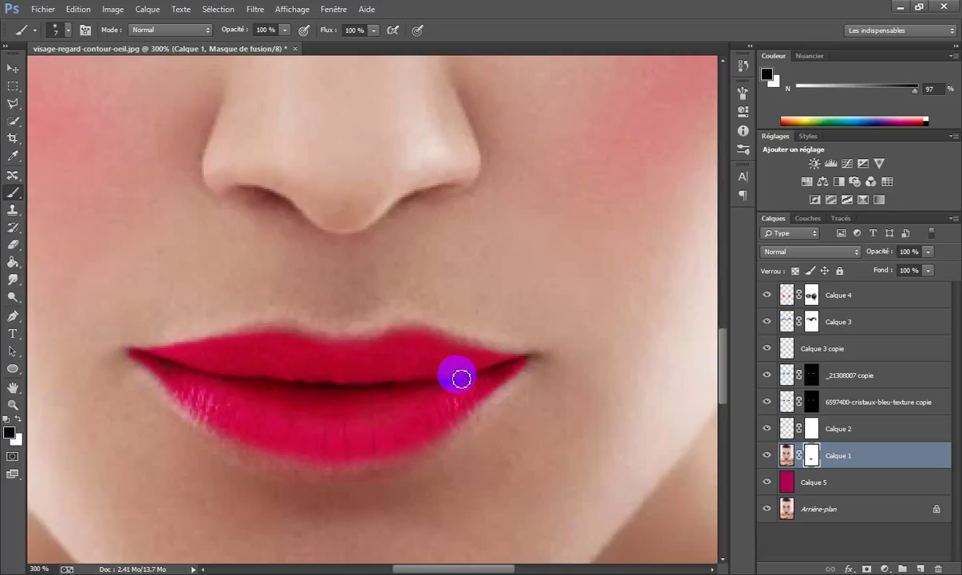
{"action": "key", "text": "ctrl+minus"}
{"action": "key", "text": "ctrl+minus"}
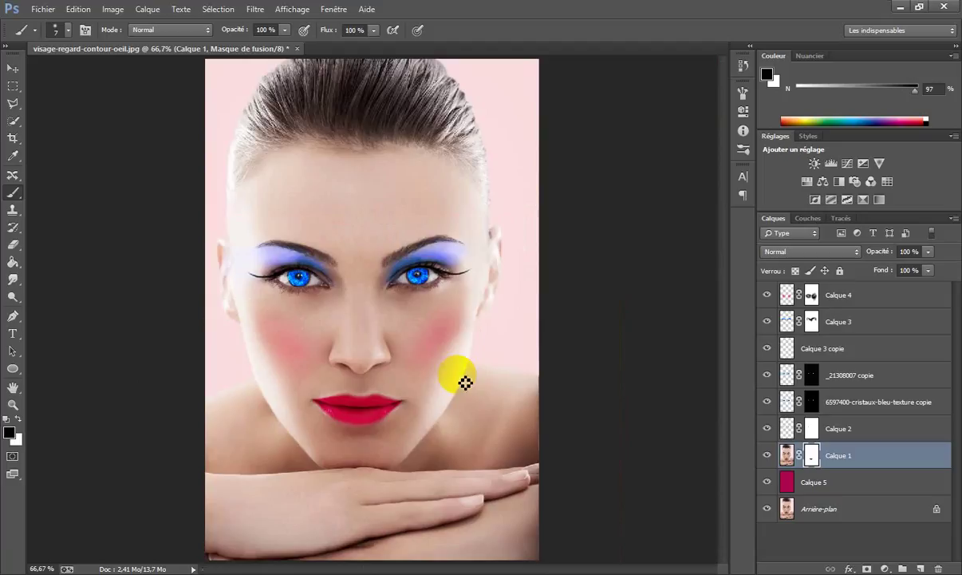
{"action": "left_click", "coordinate": [928, 251]}
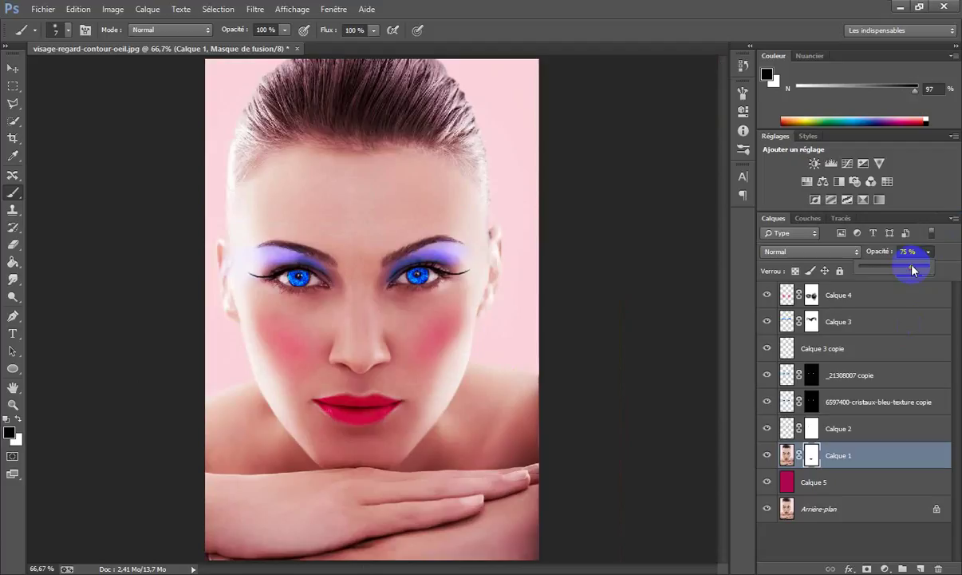
{"action": "left_click_drag", "start_coordinate": [914, 271], "coordinate": [956, 273]}
Set the opacity of the lip colour layer Calque 5 to 61%.
{"action": "left_click", "coordinate": [811, 458]}
{"action": "left_click", "coordinate": [840, 488]}
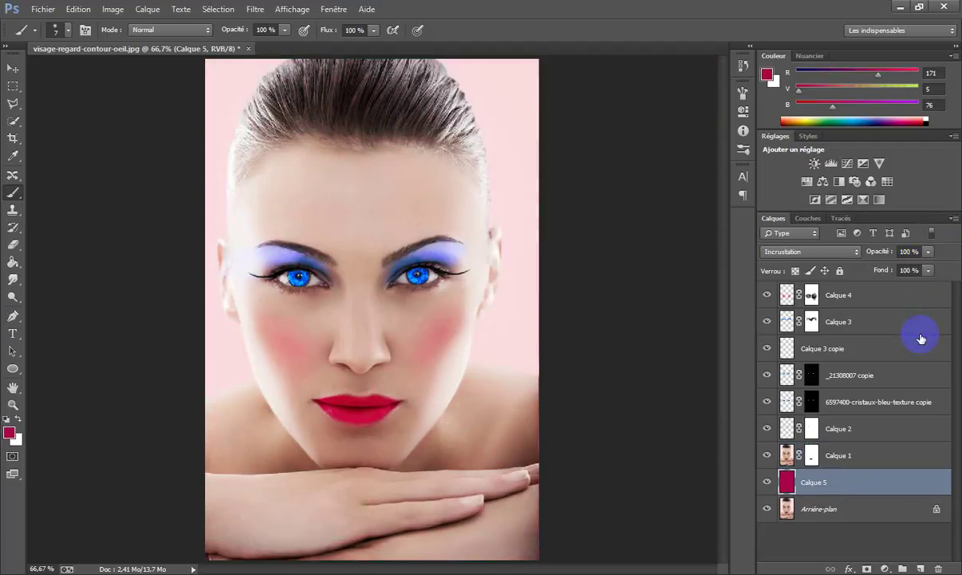
{"action": "left_click", "coordinate": [928, 251]}
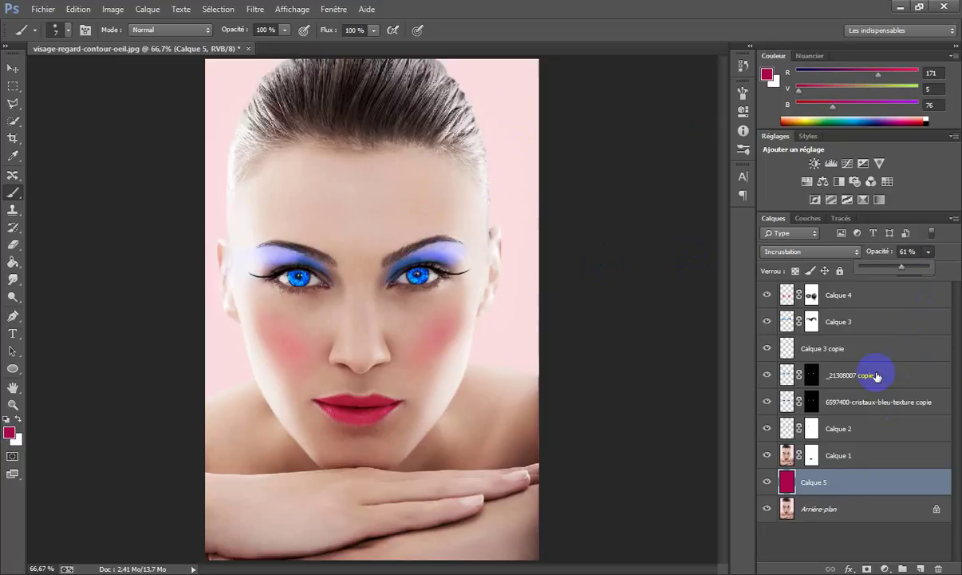
Hide both iris texture layers and clean the blue around the irises on Calque 2's mask with a 7 px black brush.
{"action": "key", "text": "ctrl+plus"}
{"action": "key", "text": "ctrl+plus"}
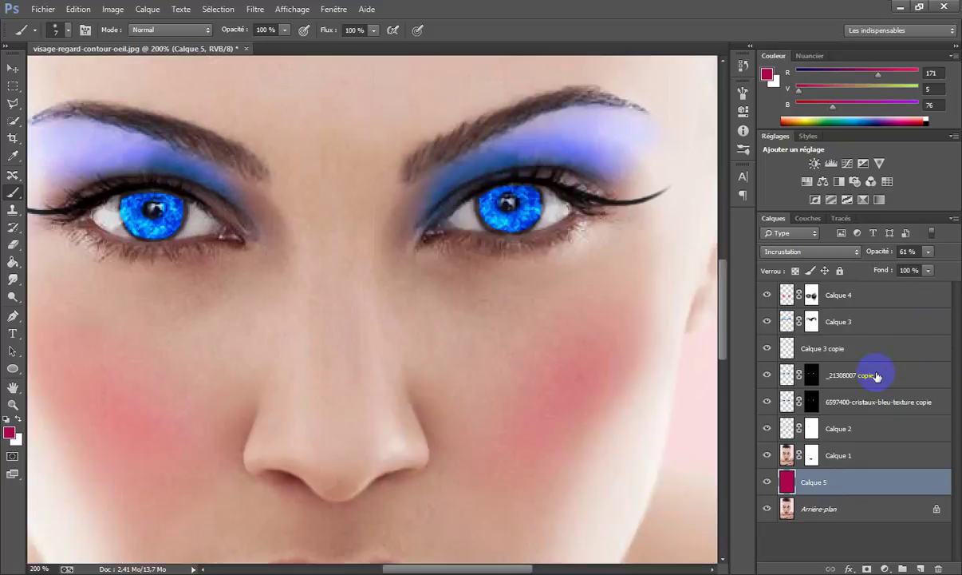
{"action": "left_click", "coordinate": [767, 375]}
{"action": "left_click", "coordinate": [765, 403]}
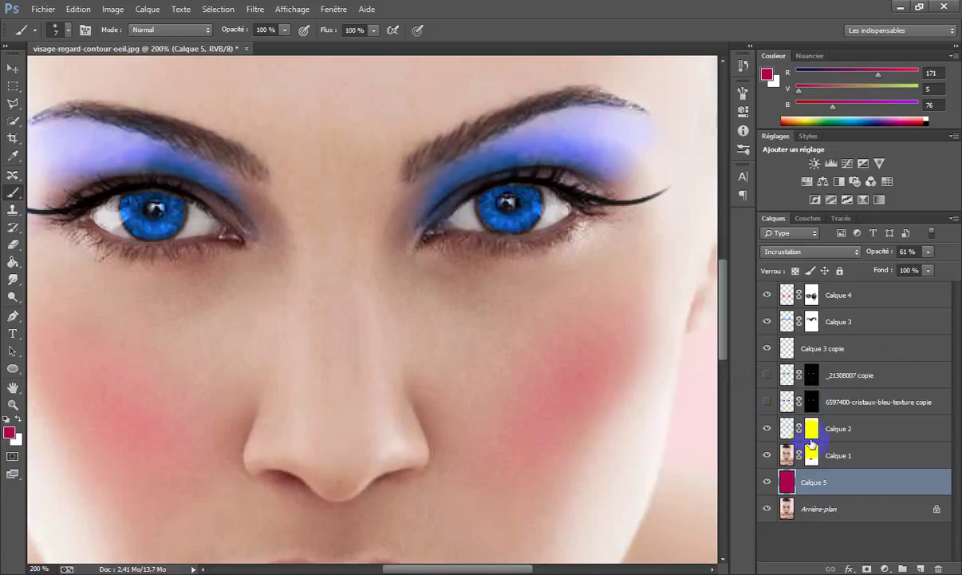
{"action": "left_click", "coordinate": [767, 430]}
{"action": "left_click", "coordinate": [767, 430]}
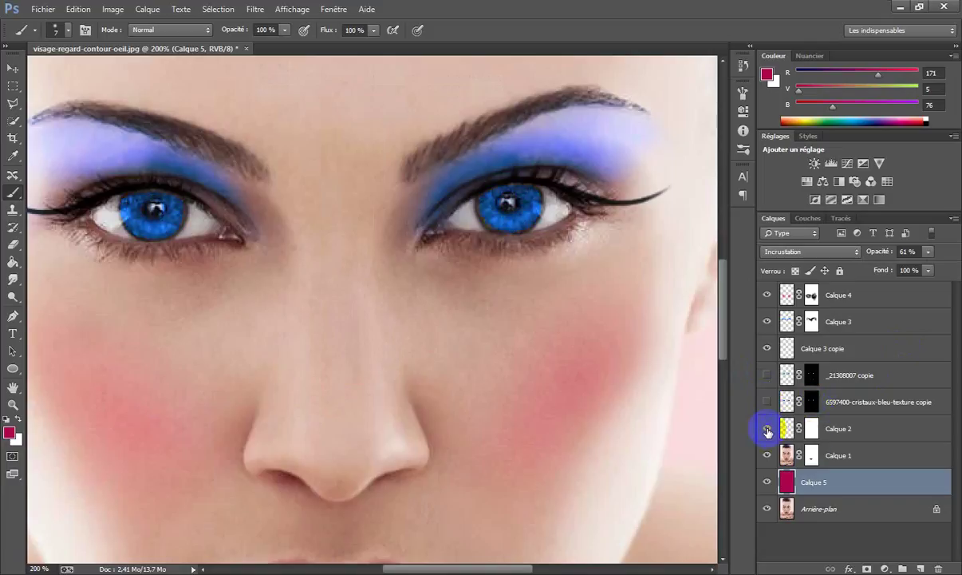
{"action": "left_click", "coordinate": [811, 429]}
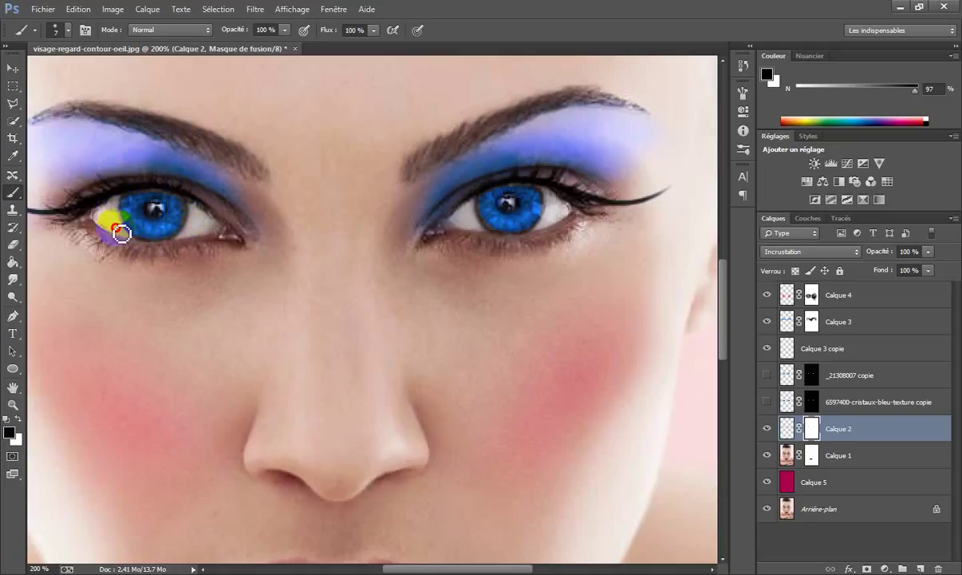
Show 6597400-cristaux-bleu-texture copie without Calque 2 and trim its mask in black along the edges of both irises.
{"action": "left_click", "coordinate": [767, 401]}
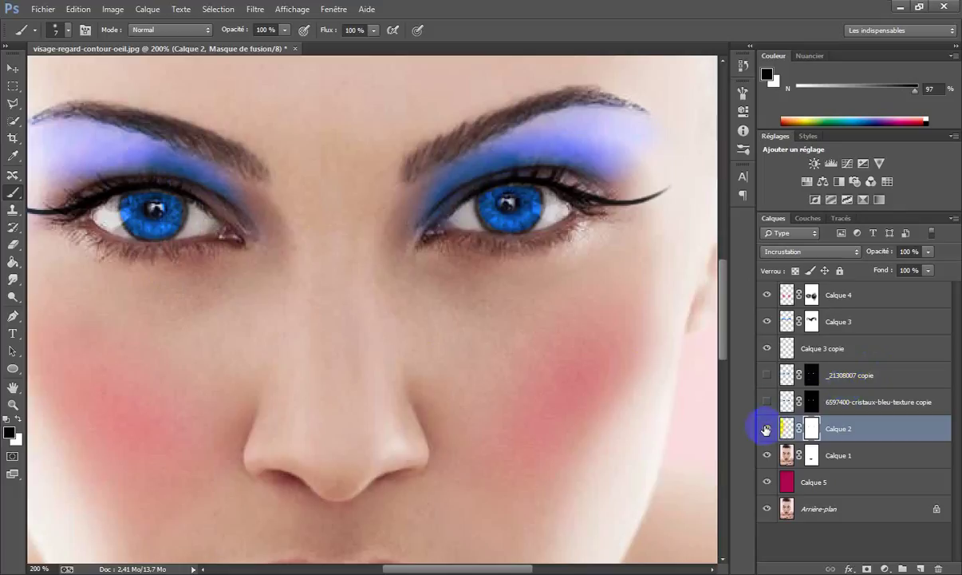
{"action": "left_click", "coordinate": [767, 428]}
{"action": "left_click", "coordinate": [812, 401]}
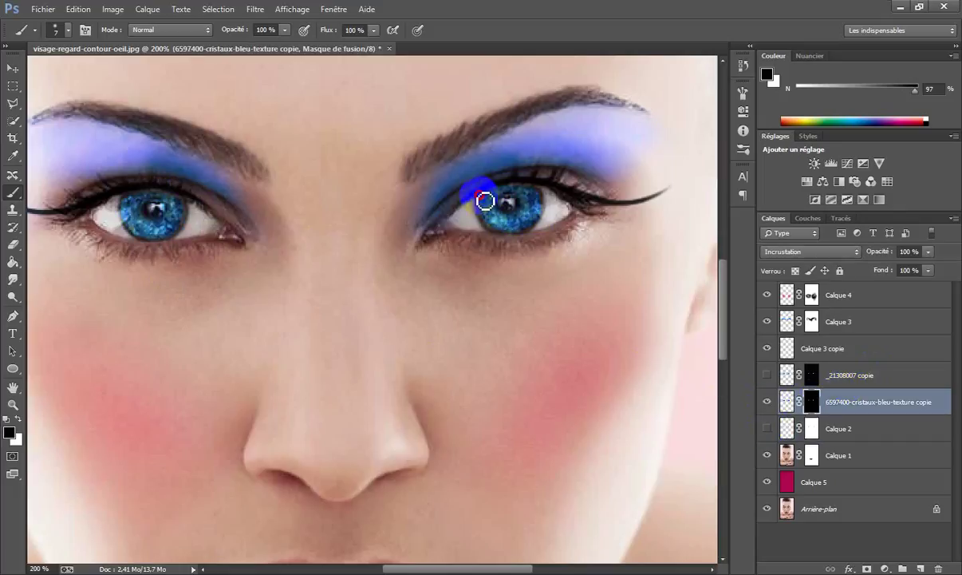
{"action": "mouse_move", "coordinate": [485, 200]}
{"action": "left_mouse_down"}
{"action": "mouse_move", "coordinate": [476, 225]}
{"action": "mouse_move", "coordinate": [570, 195]}
{"action": "mouse_move", "coordinate": [551, 196]}
{"action": "mouse_move", "coordinate": [537, 237]}
{"action": "mouse_move", "coordinate": [545, 231]}
{"action": "mouse_move", "coordinate": [528, 241]}
{"action": "mouse_move", "coordinate": [474, 236]}
{"action": "left_mouse_up"}
{"action": "mouse_move", "coordinate": [156, 188]}
{"action": "left_mouse_down"}
{"action": "mouse_move", "coordinate": [187, 191]}
{"action": "mouse_move", "coordinate": [202, 232]}
{"action": "mouse_move", "coordinate": [164, 253]}
{"action": "mouse_move", "coordinate": [129, 220]}
{"action": "mouse_move", "coordinate": [123, 197]}
{"action": "mouse_move", "coordinate": [119, 224]}
{"action": "mouse_move", "coordinate": [126, 204]}
{"action": "mouse_move", "coordinate": [142, 197]}
{"action": "mouse_move", "coordinate": [126, 200]}
{"action": "mouse_move", "coordinate": [154, 188]}
{"action": "left_mouse_up"}
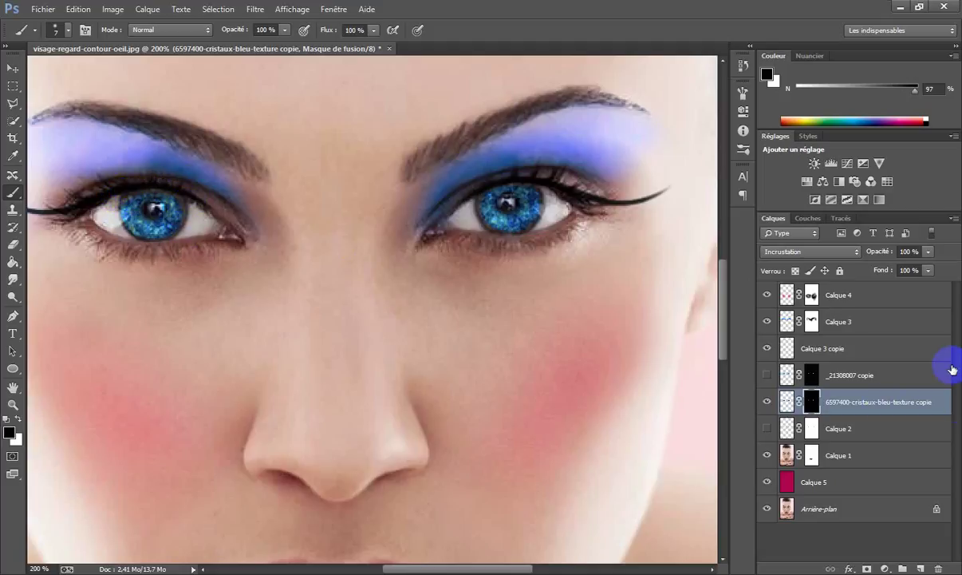
Trim the mask of _21308007 copie in black around both irises with the other iris layers hidden, and restore all iris layers' visibility.
{"action": "left_click", "coordinate": [767, 375]}
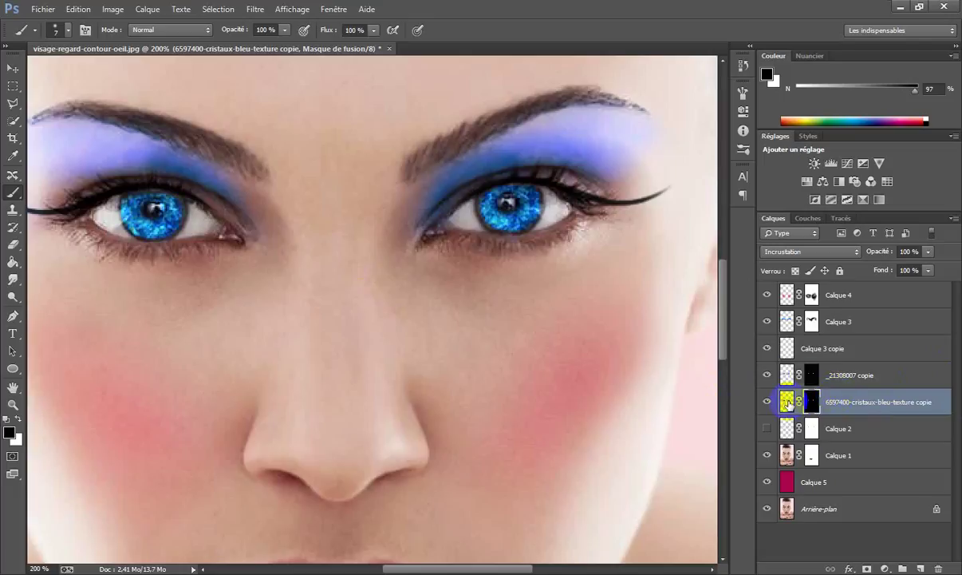
{"action": "left_click", "coordinate": [767, 401]}
{"action": "left_click", "coordinate": [811, 374]}
{"action": "mouse_move", "coordinate": [568, 206]}
{"action": "left_mouse_down"}
{"action": "mouse_move", "coordinate": [524, 188]}
{"action": "mouse_move", "coordinate": [485, 202]}
{"action": "mouse_move", "coordinate": [481, 217]}
{"action": "mouse_move", "coordinate": [520, 248]}
{"action": "mouse_move", "coordinate": [558, 213]}
{"action": "mouse_move", "coordinate": [528, 239]}
{"action": "mouse_move", "coordinate": [500, 245]}
{"action": "mouse_move", "coordinate": [548, 194]}
{"action": "mouse_move", "coordinate": [548, 209]}
{"action": "left_mouse_up"}
{"action": "mouse_move", "coordinate": [240, 241]}
{"action": "left_mouse_down"}
{"action": "mouse_move", "coordinate": [248, 247]}
{"action": "mouse_move", "coordinate": [191, 205]}
{"action": "left_mouse_up"}
{"action": "mouse_move", "coordinate": [107, 213]}
{"action": "left_mouse_down"}
{"action": "mouse_move", "coordinate": [125, 200]}
{"action": "mouse_move", "coordinate": [123, 222]}
{"action": "mouse_move", "coordinate": [136, 241]}
{"action": "left_mouse_up"}
{"action": "left_click", "coordinate": [767, 402]}
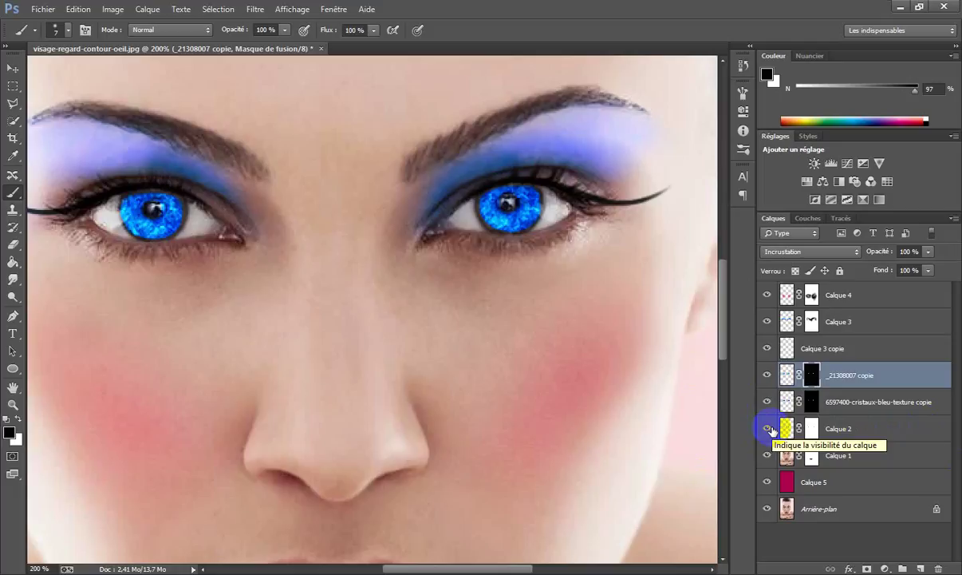
Stamp all visible layers into a new merged layer above Calque 4.
{"action": "key", "text": "ctrl+minus"}
{"action": "key", "text": "ctrl+minus"}
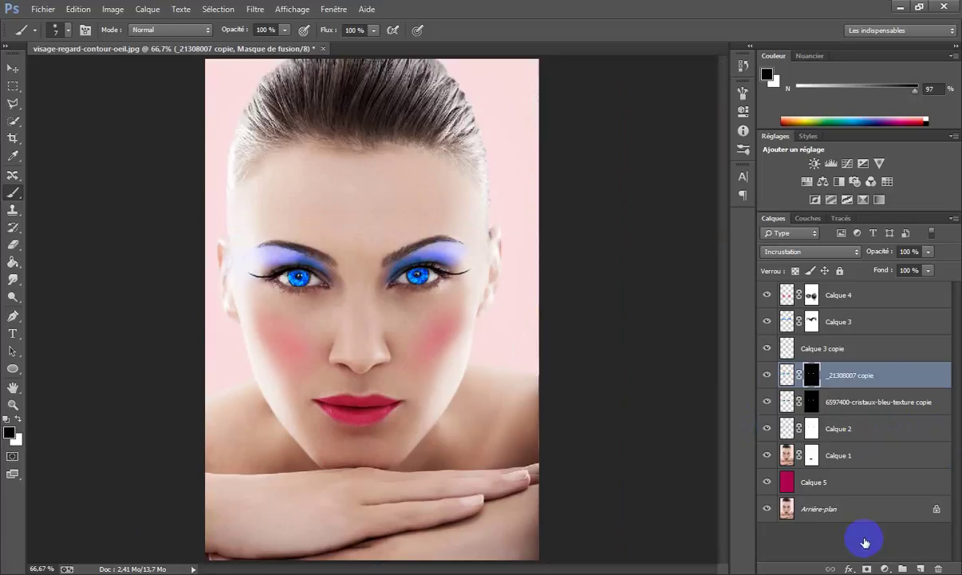
{"action": "left_click", "coordinate": [873, 299]}
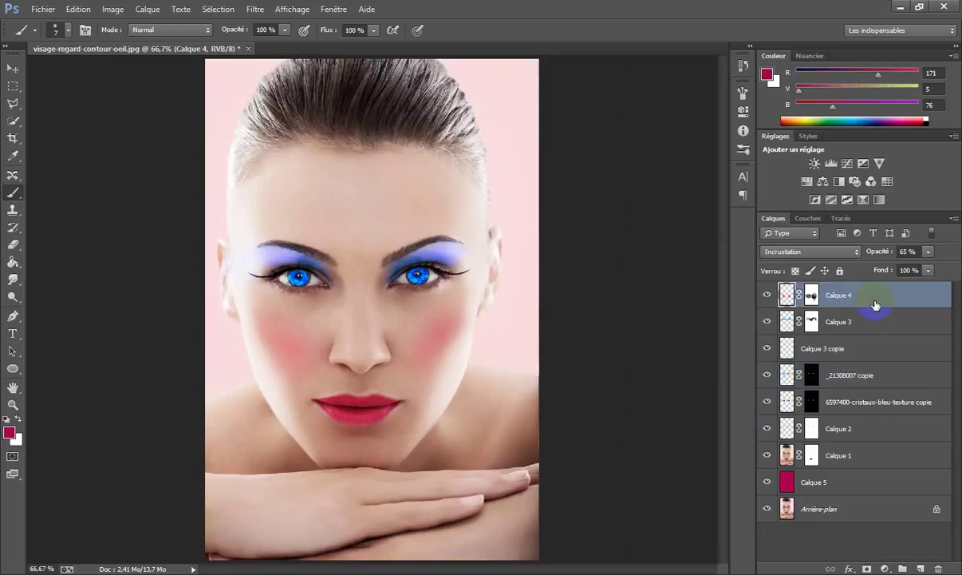
{"action": "key", "text": "ctrl+shift+alt+e"}
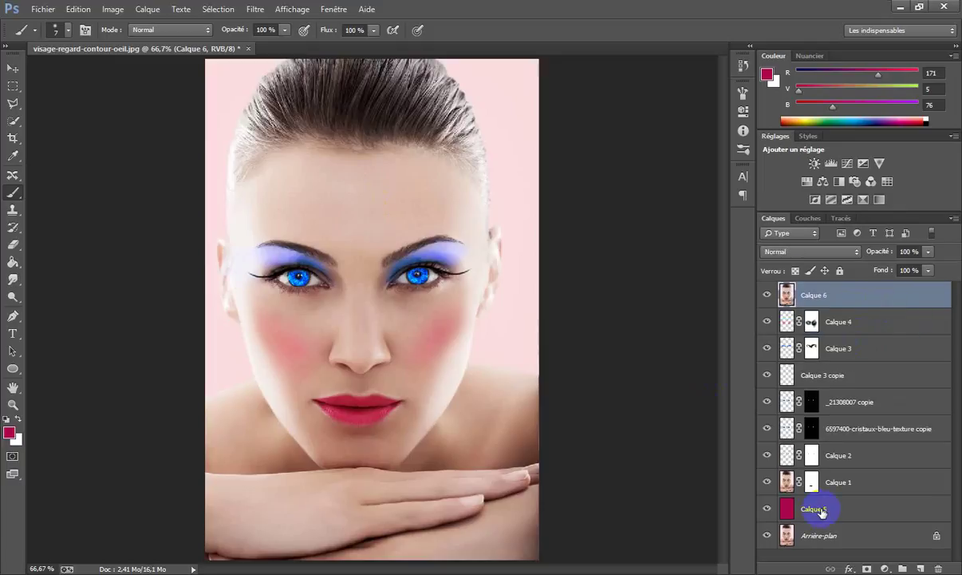
Hide the layers between Calque 6 and the background, and toggle Calque 6 to compare the makeup with the original portrait.
{"action": "left_click_drag", "start_coordinate": [775, 508], "coordinate": [767, 319]}
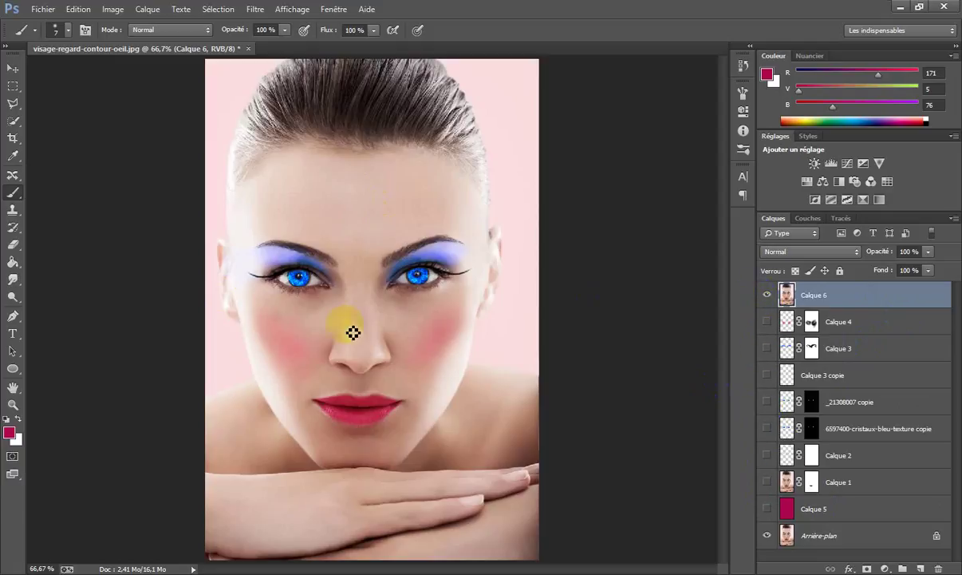
{"action": "left_click", "coordinate": [768, 295]}
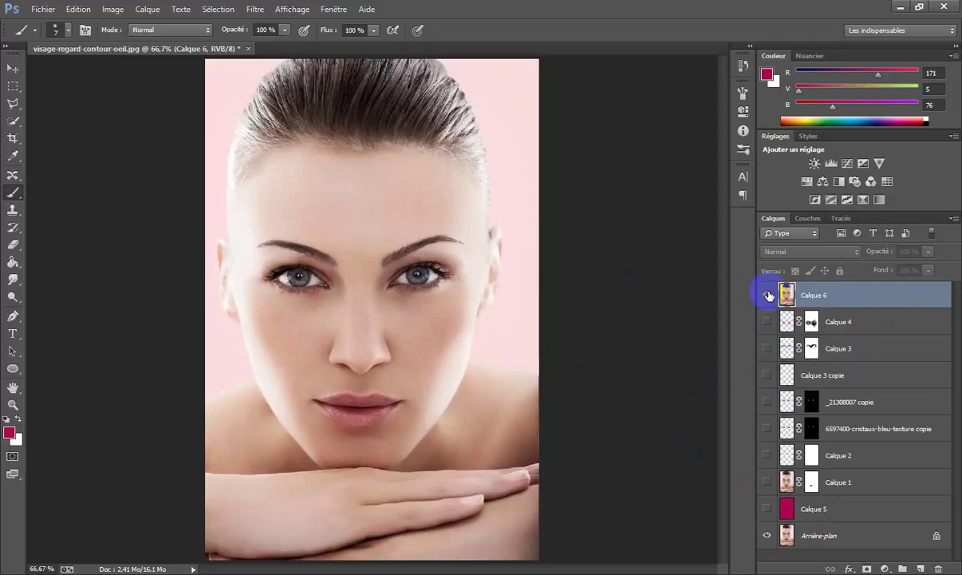
{"action": "left_click", "coordinate": [769, 295]}
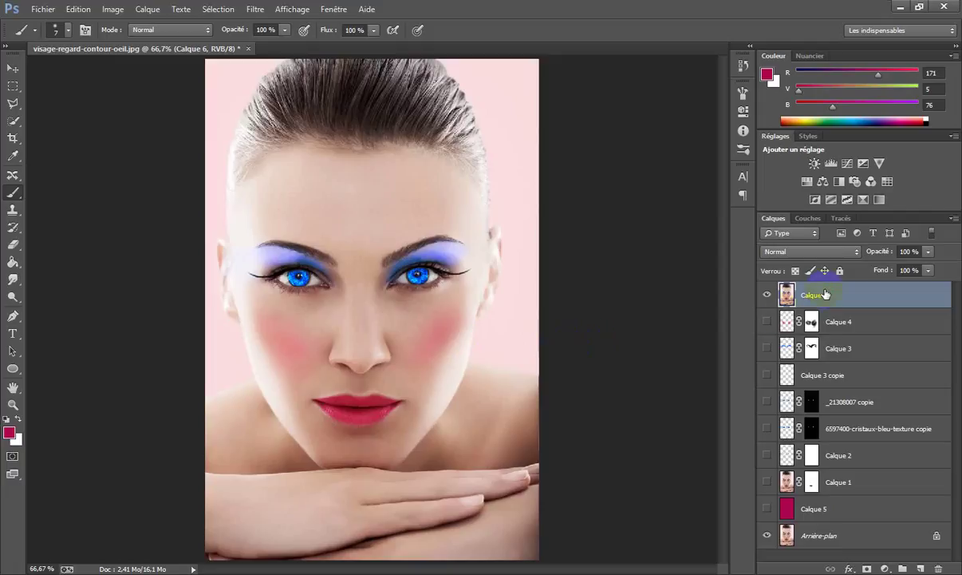
Delete the merged layer Calque 6 and restore the visibility of all layers from Calque 4 down to Calque 5.
{"action": "left_click_drag", "start_coordinate": [772, 289], "coordinate": [939, 567]}
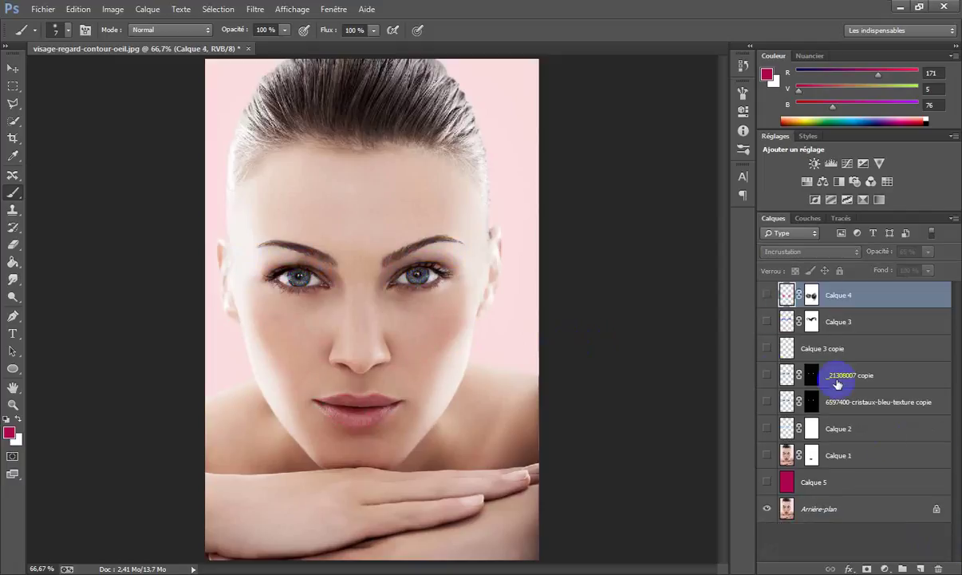
{"action": "left_click_drag", "start_coordinate": [770, 377], "coordinate": [765, 489]}
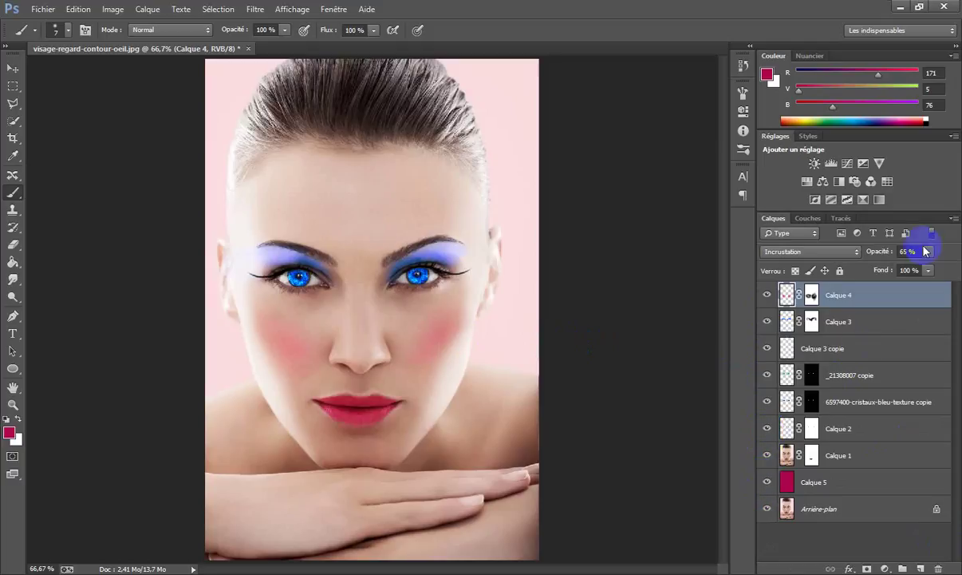
Set the opacity of the iris layers _21308007 copie, 6597400-cristaux-bleu-texture copie and Calque 2 to 74% together.
{"action": "left_click", "coordinate": [834, 371]}
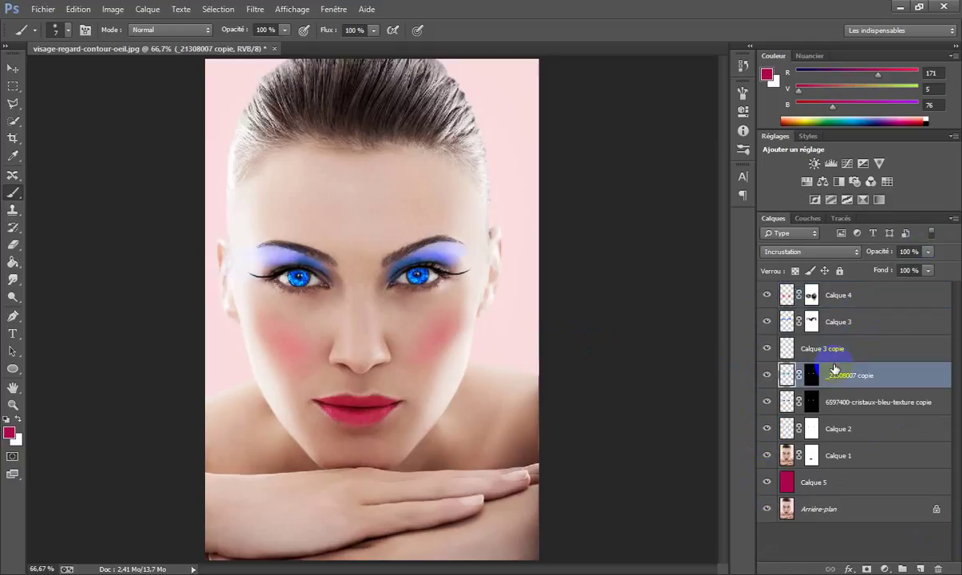
{"action": "left_click", "coordinate": [839, 403], "text": "shift"}
{"action": "left_click", "coordinate": [842, 431], "text": "shift"}
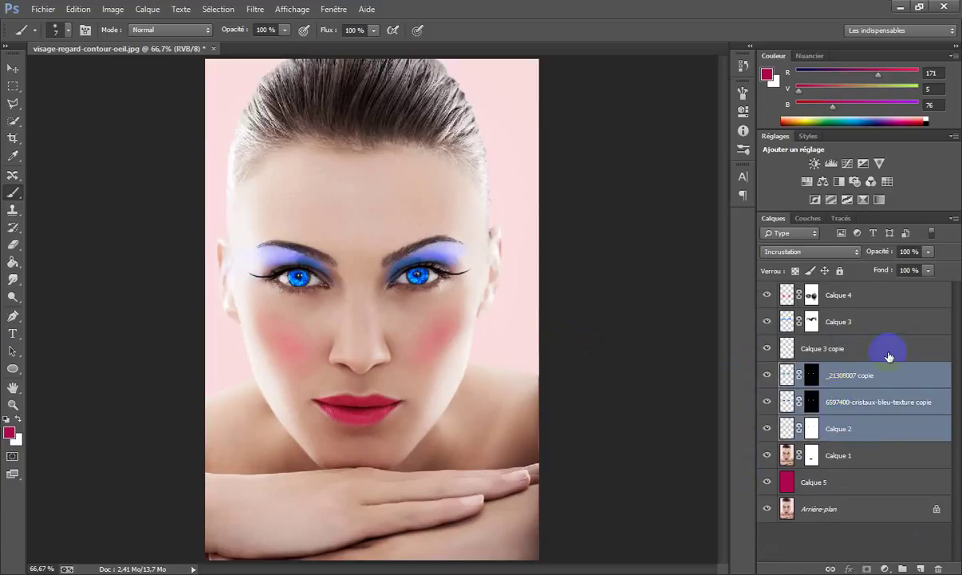
{"action": "left_click", "coordinate": [928, 251]}
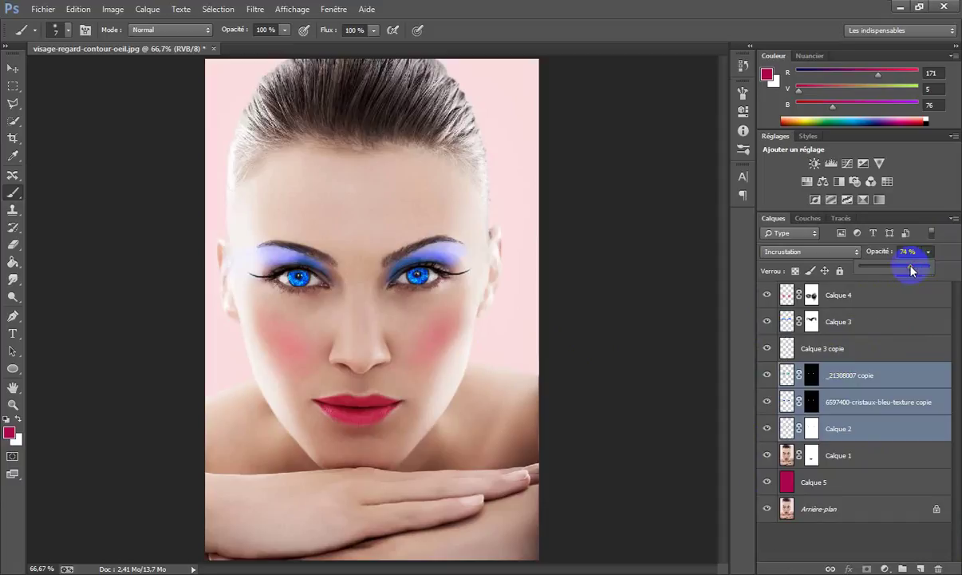
{"action": "left_click", "coordinate": [871, 301]}
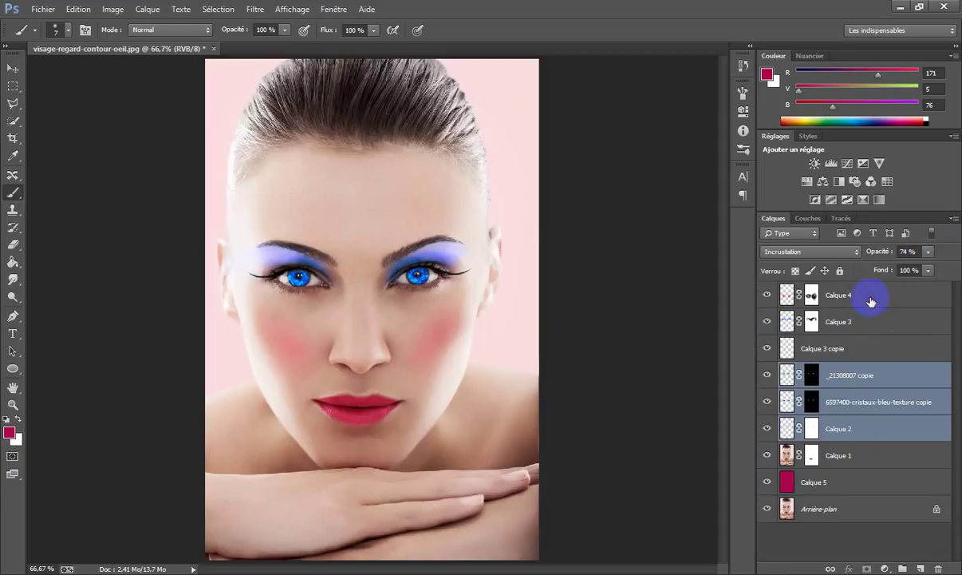
Merge a copy of all visible layers, including the softened irises, into a new layer directly above Calque 4.
{"action": "left_click", "coordinate": [873, 301]}
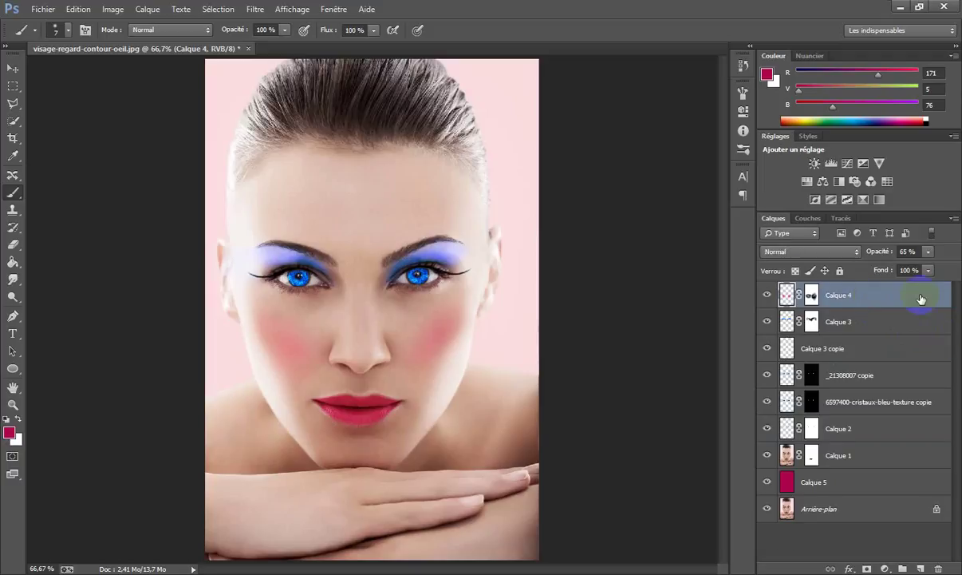
{"action": "key", "text": "ctrl+alt+shift+e"}
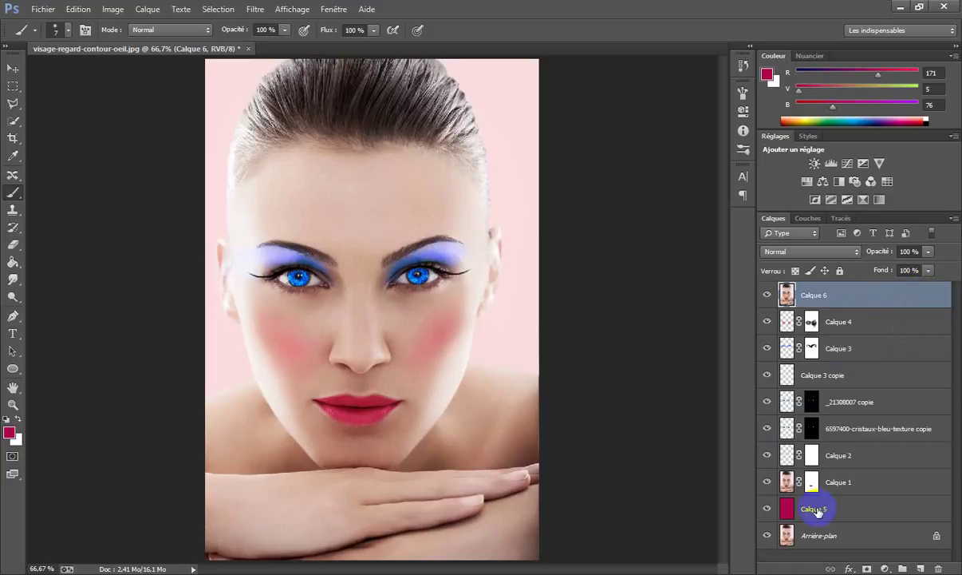